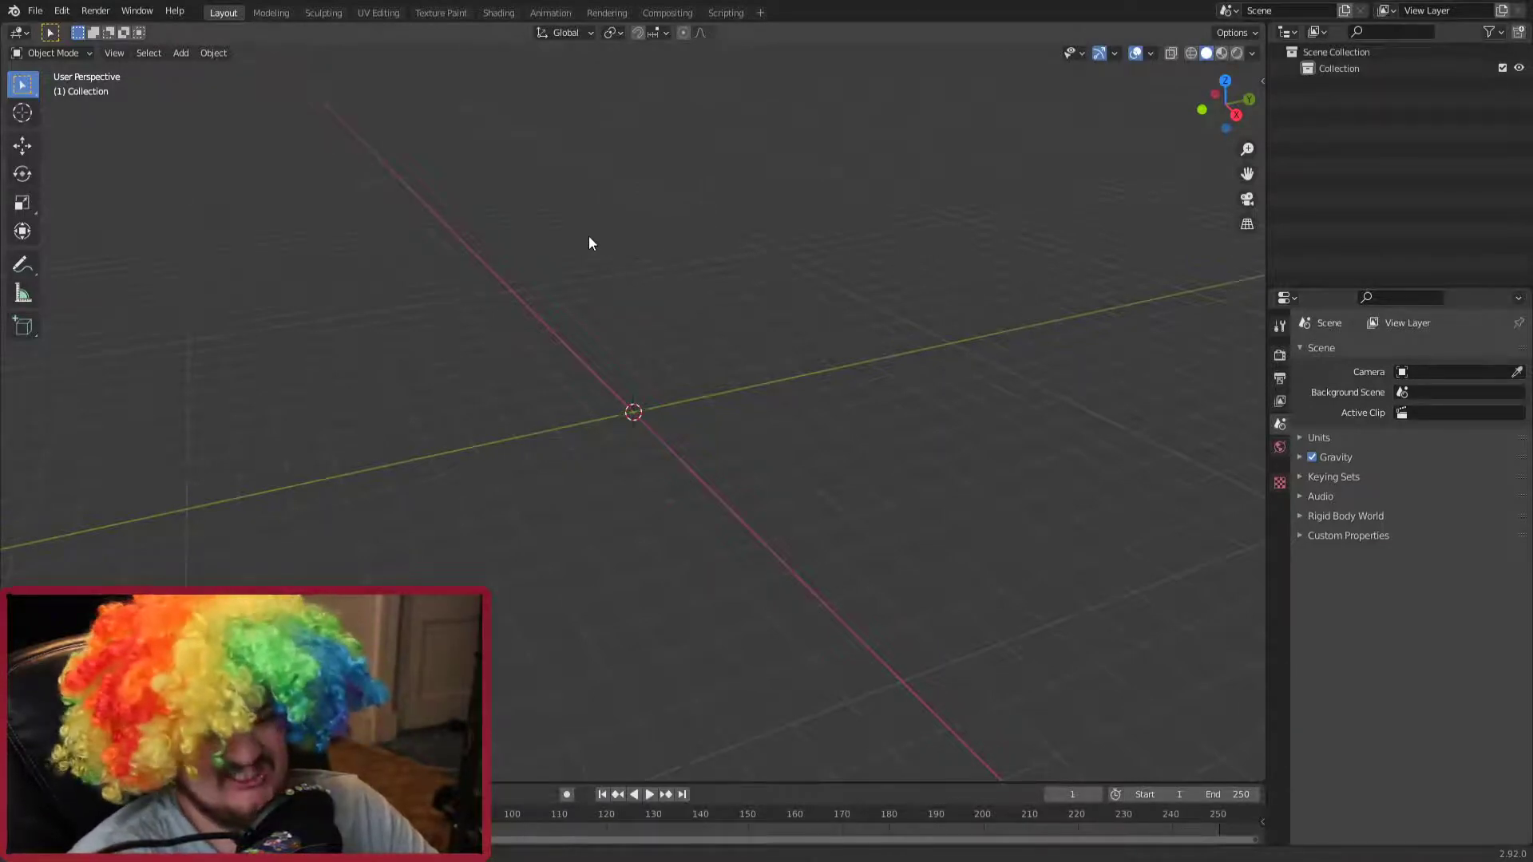
Step: Add a circle mesh at the origin and view it from above in Edit Mode
{"action": "key", "text": "shift+a"}
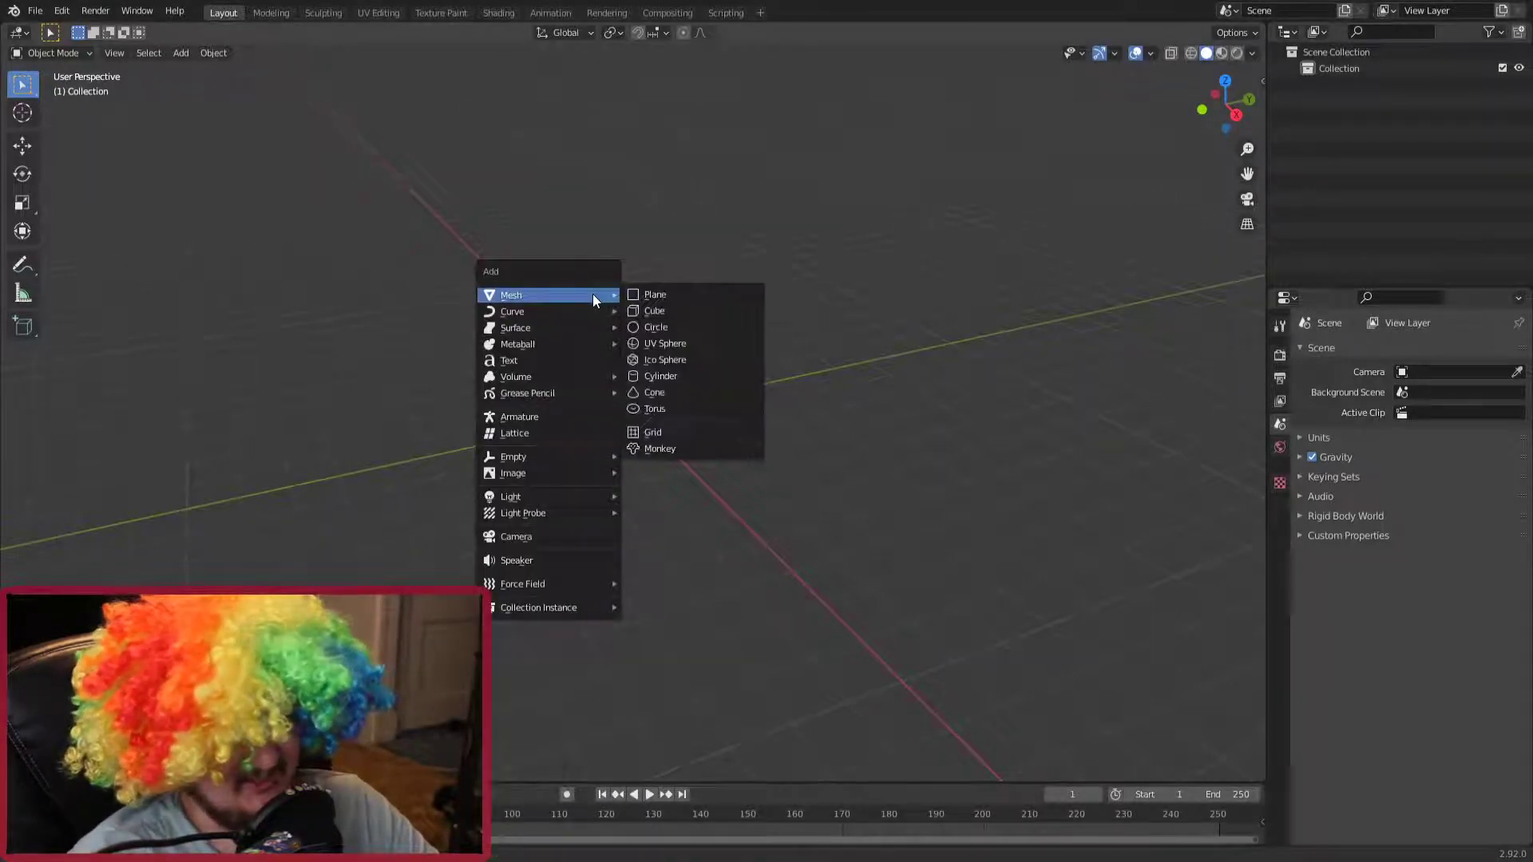
{"action": "left_click", "coordinate": [656, 327]}
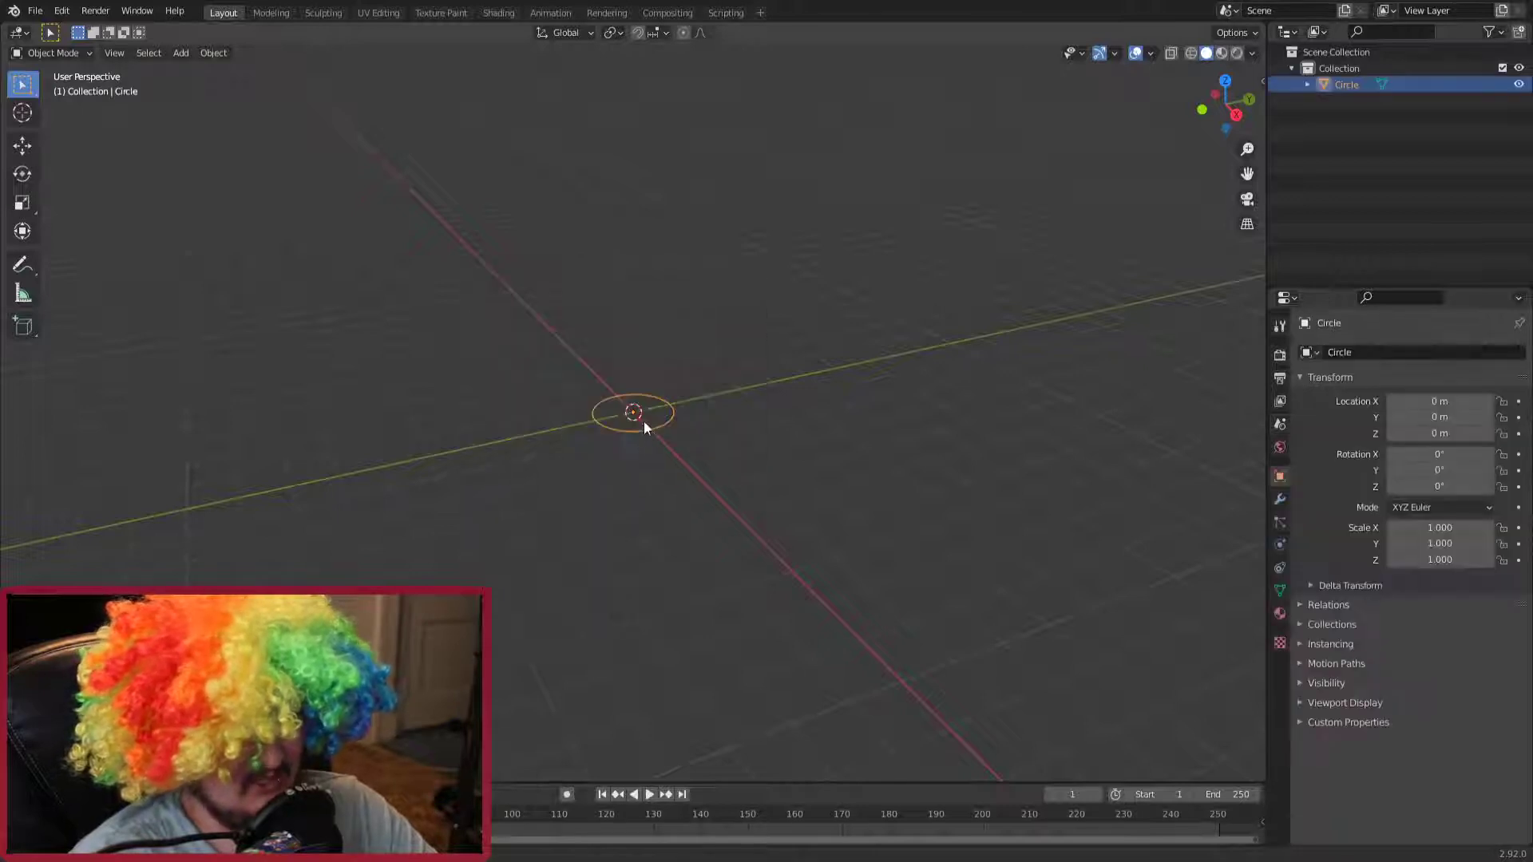
{"action": "scroll", "coordinate": [661, 371], "scroll_direction": "up", "scroll_amount": 5}
{"action": "middle_click_drag", "start_coordinate": [661, 371], "coordinate": [680, 435]}
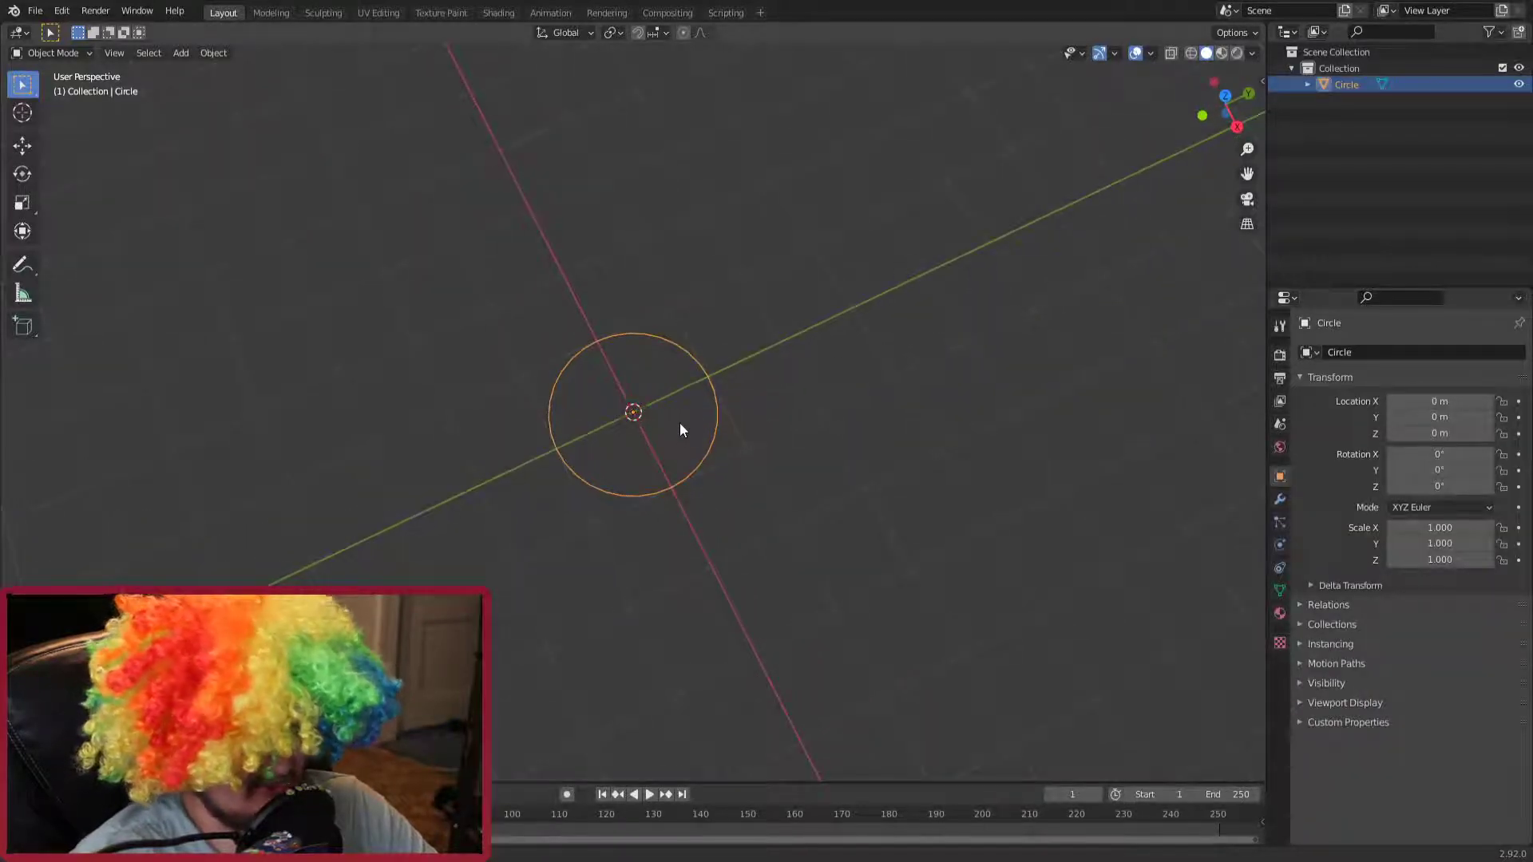
{"action": "key", "text": "Tab"}
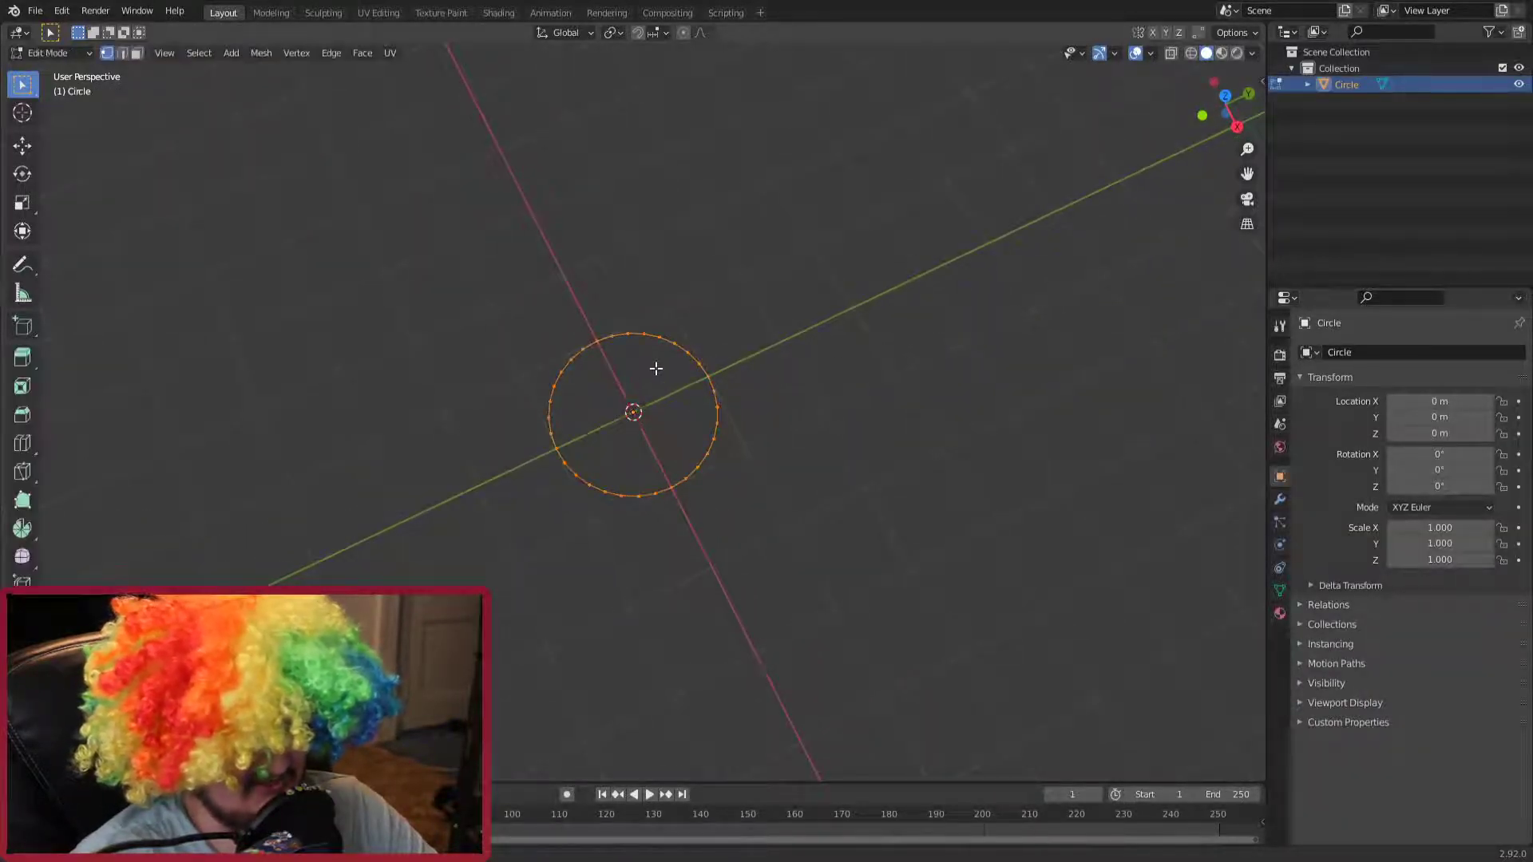
Step: Extrude the circle's top, bottom, left and right vertices outward into spikes
{"action": "left_click", "coordinate": [661, 339]}
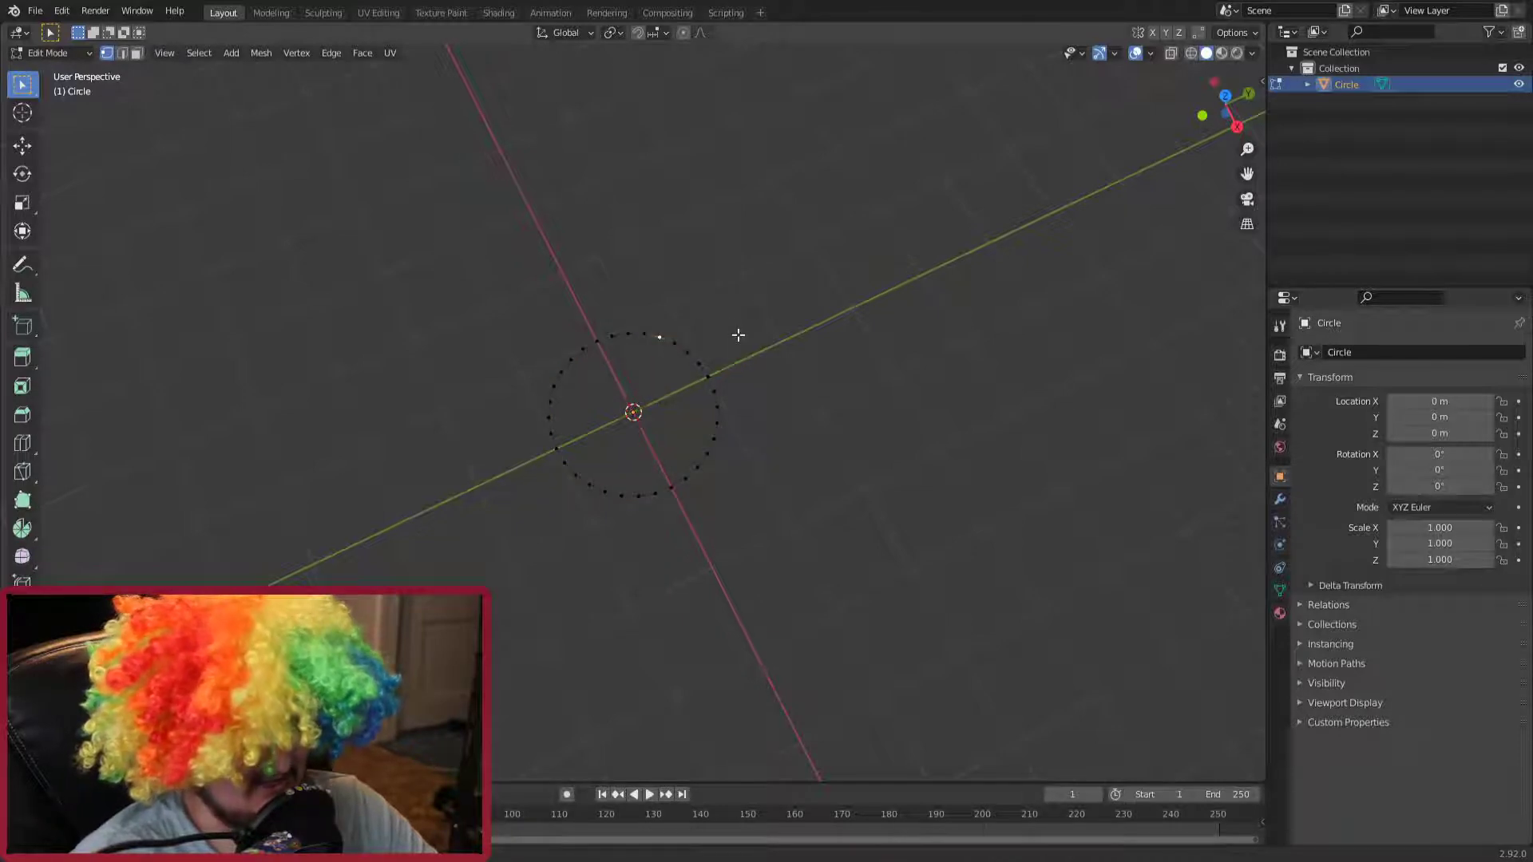
{"action": "key", "text": "e"}
{"action": "left_click", "coordinate": [766, 287]}
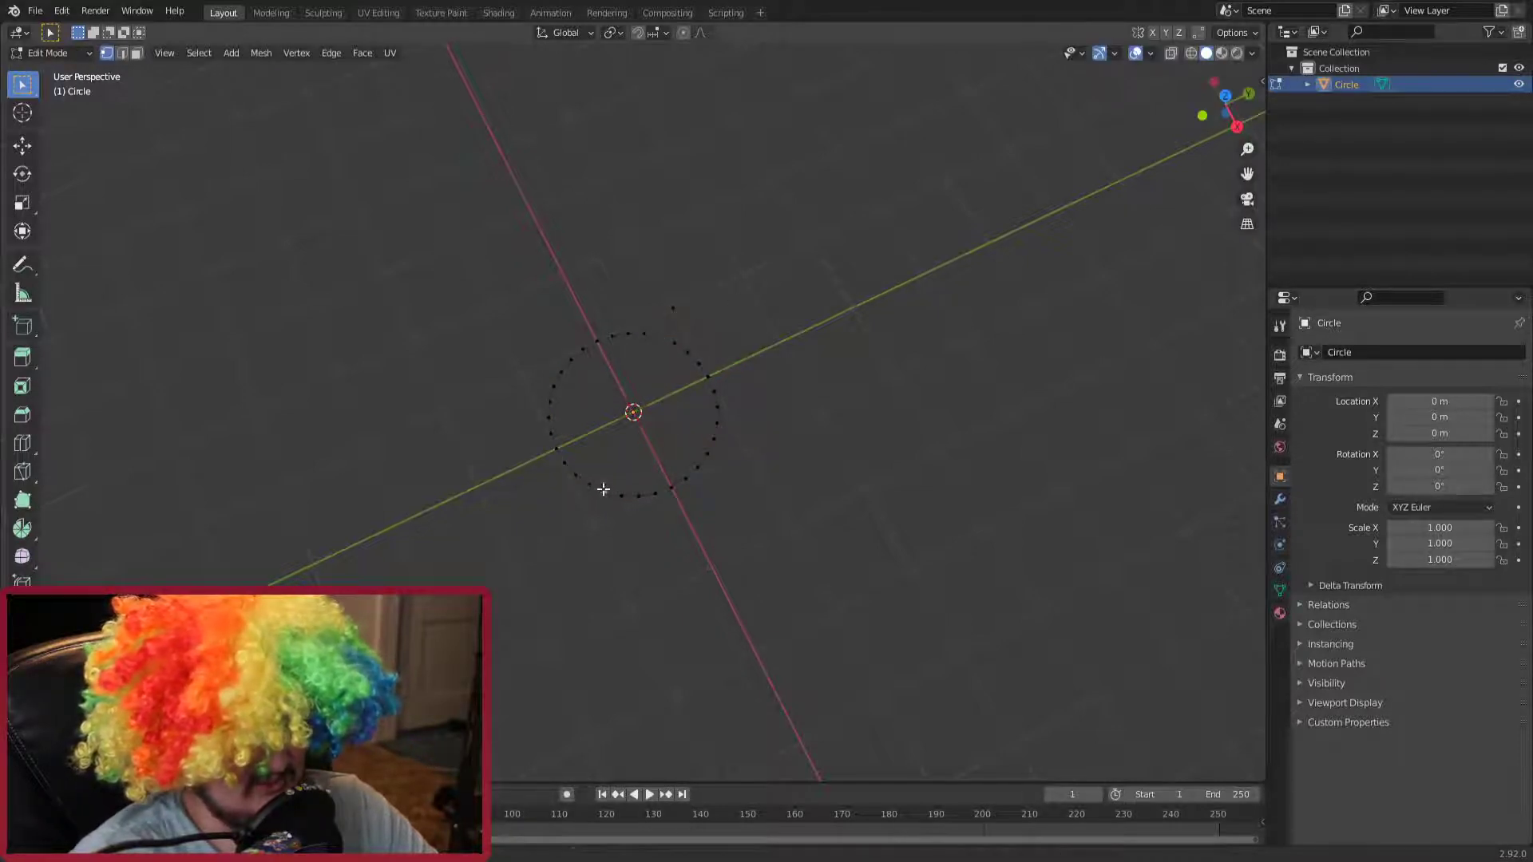
{"action": "left_click", "coordinate": [602, 488]}
{"action": "key", "text": "e"}
{"action": "left_click", "coordinate": [590, 478]}
{"action": "left_click", "coordinate": [561, 375]}
{"action": "key", "text": "e"}
{"action": "left_click", "coordinate": [509, 351]}
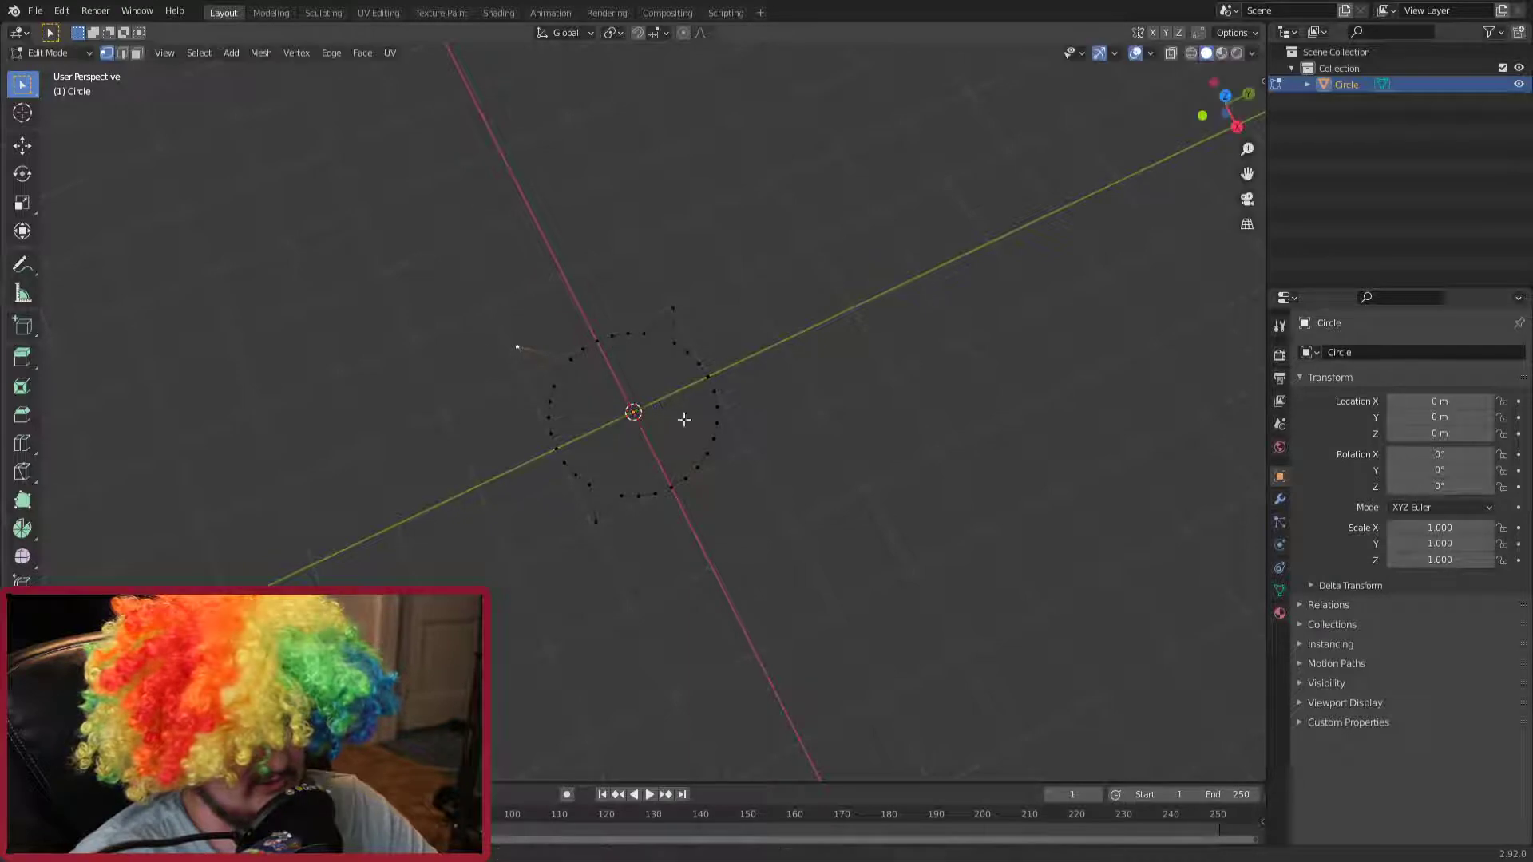
{"action": "left_click", "coordinate": [715, 408]}
{"action": "key", "text": "e"}
{"action": "left_click", "coordinate": [782, 411]}
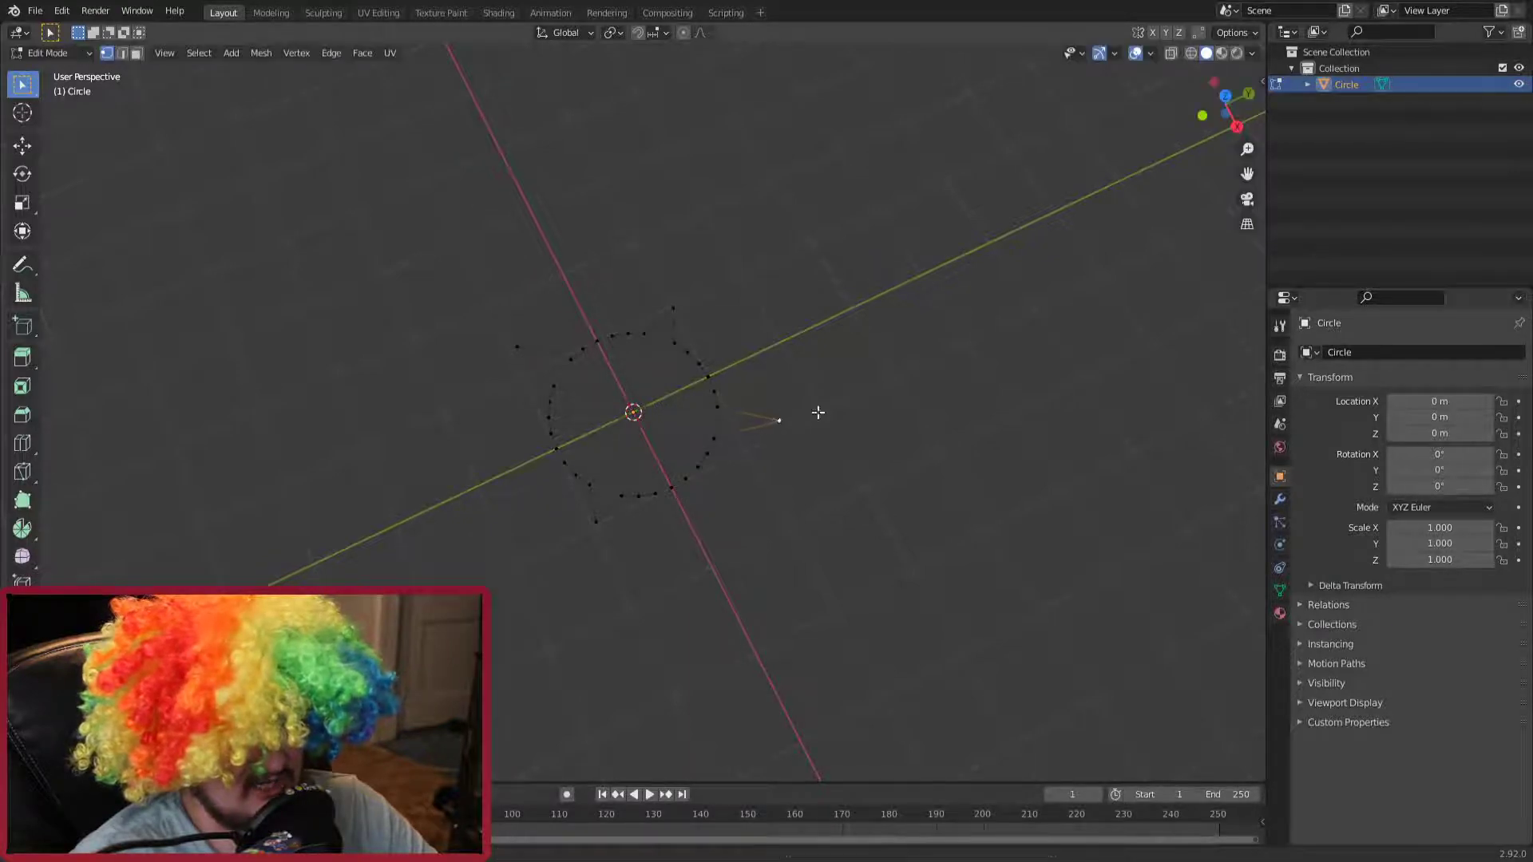
Step: Extrude four more spikes at the upper-right, lower, upper-left and lower-left vertices, then exit Edit Mode
{"action": "left_click", "coordinate": [712, 371]}
{"action": "key", "text": "e"}
{"action": "left_click", "coordinate": [763, 336]}
{"action": "left_click", "coordinate": [678, 488]}
{"action": "key", "text": "e"}
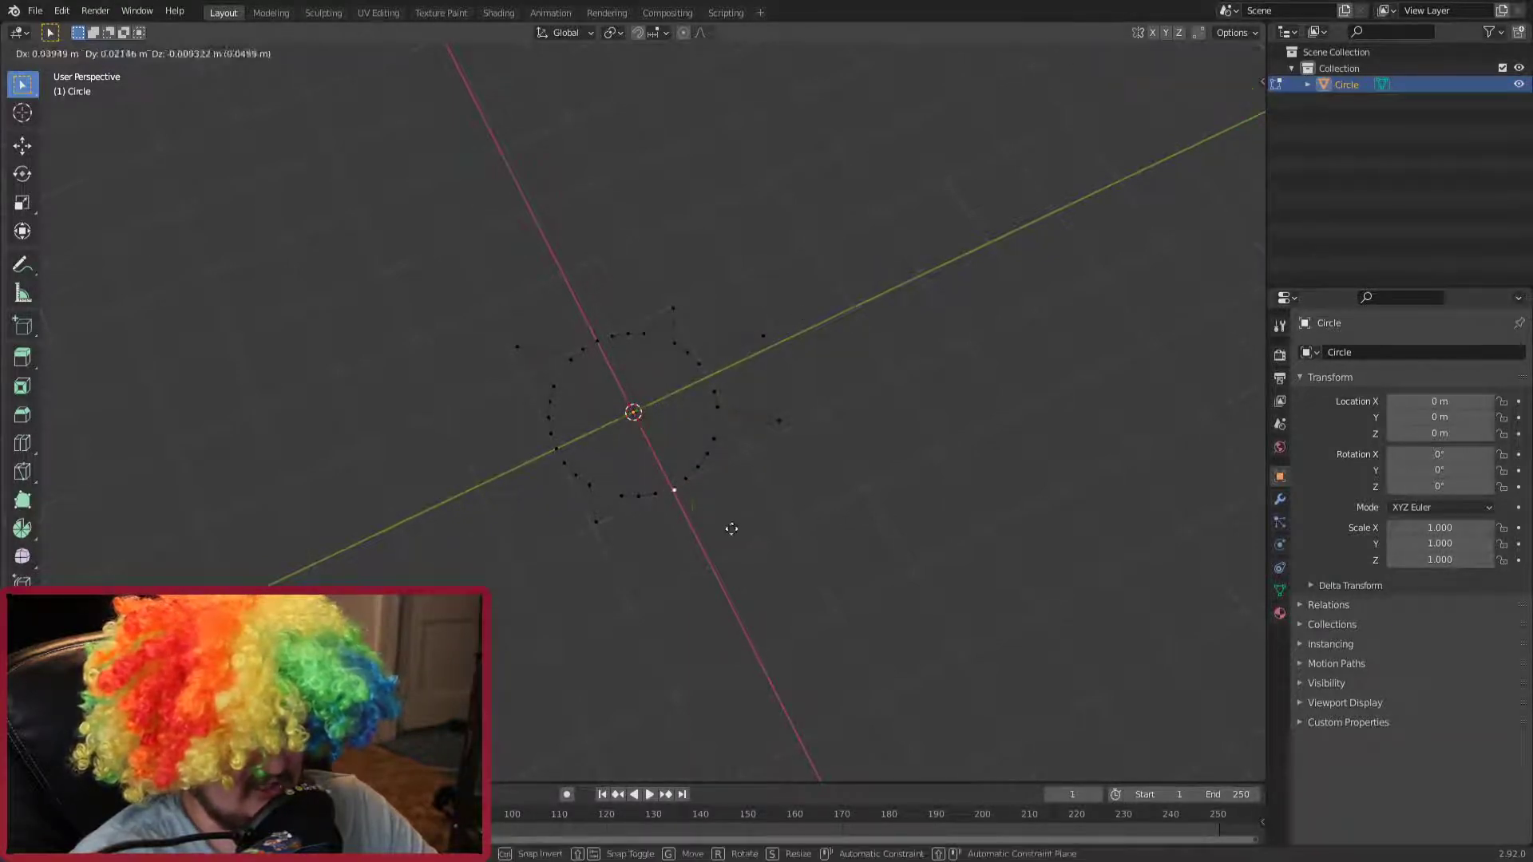
{"action": "left_click", "coordinate": [734, 536]}
{"action": "left_click", "coordinate": [597, 340]}
{"action": "key", "text": "e"}
{"action": "left_click", "coordinate": [589, 261]}
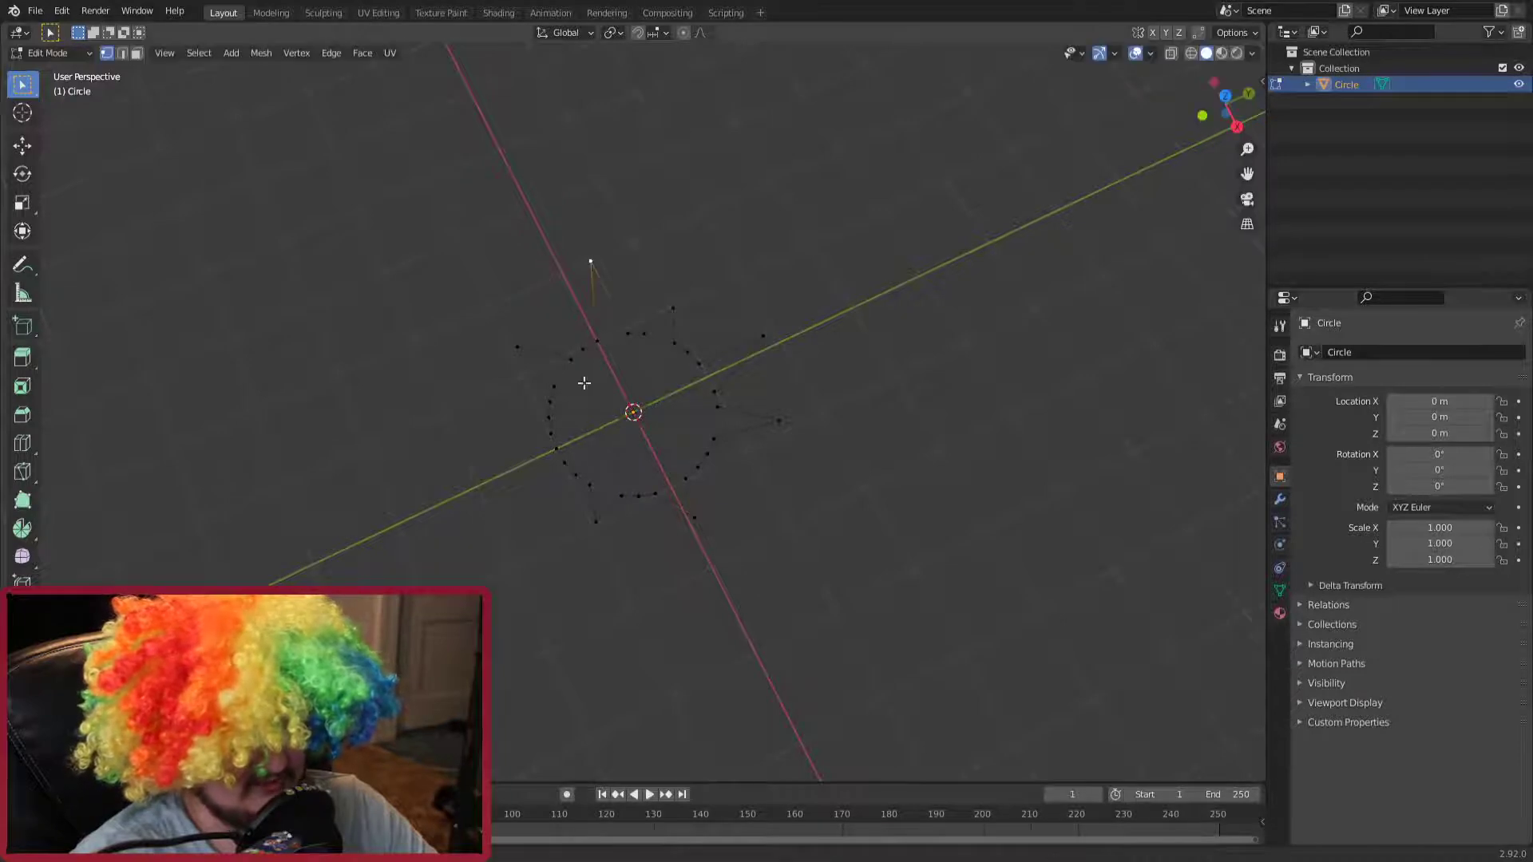
{"action": "left_click", "coordinate": [551, 445]}
{"action": "key", "text": "e"}
{"action": "key", "text": "Tab"}
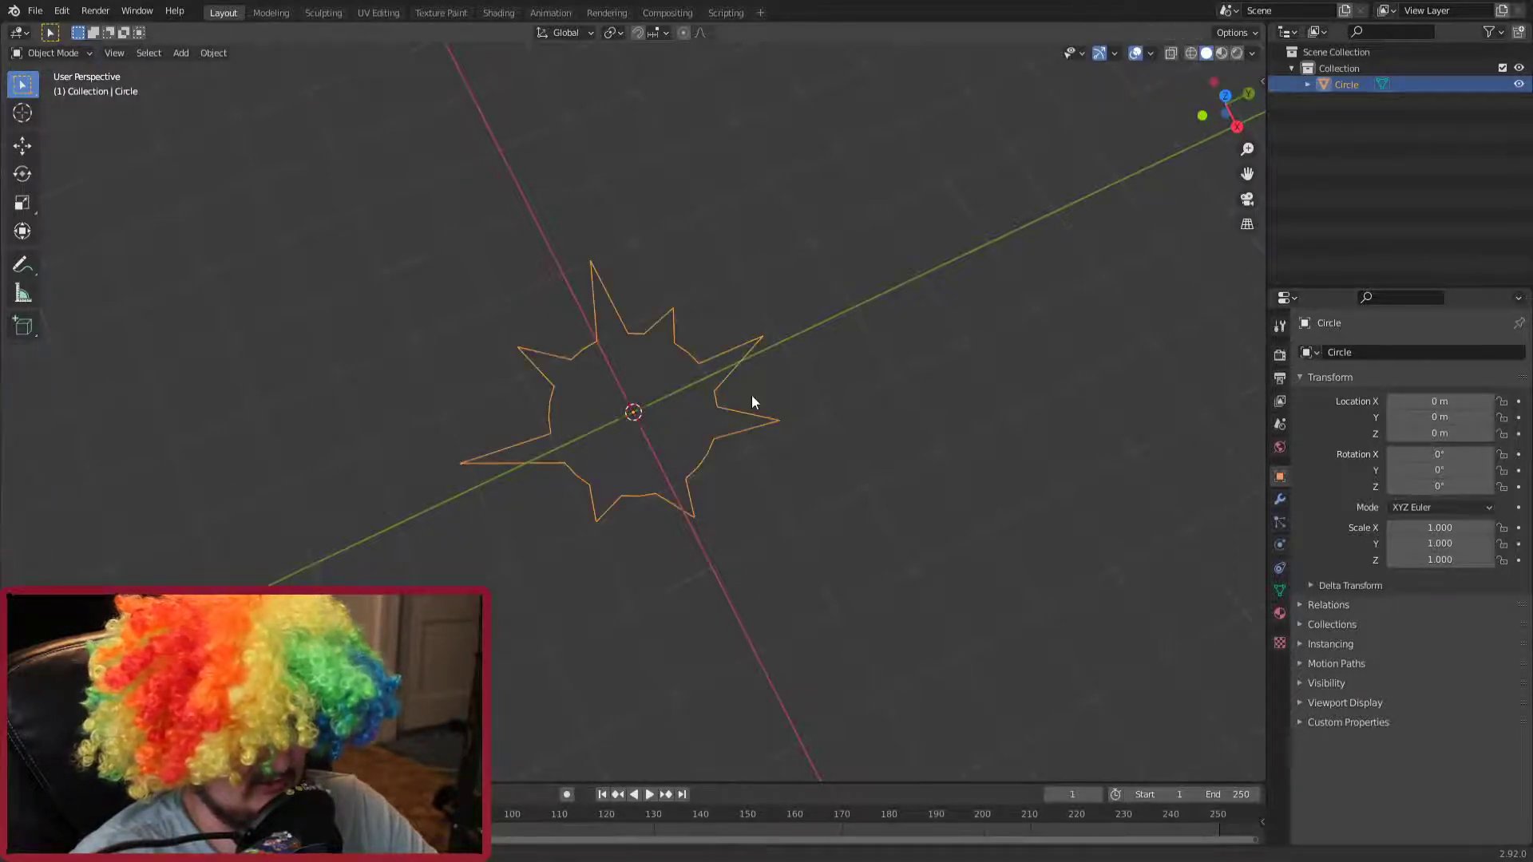
Step: Select all of the star outline's vertices and extrude them downward into walls
{"action": "middle_click_drag", "start_coordinate": [663, 446], "coordinate": [673, 354]}
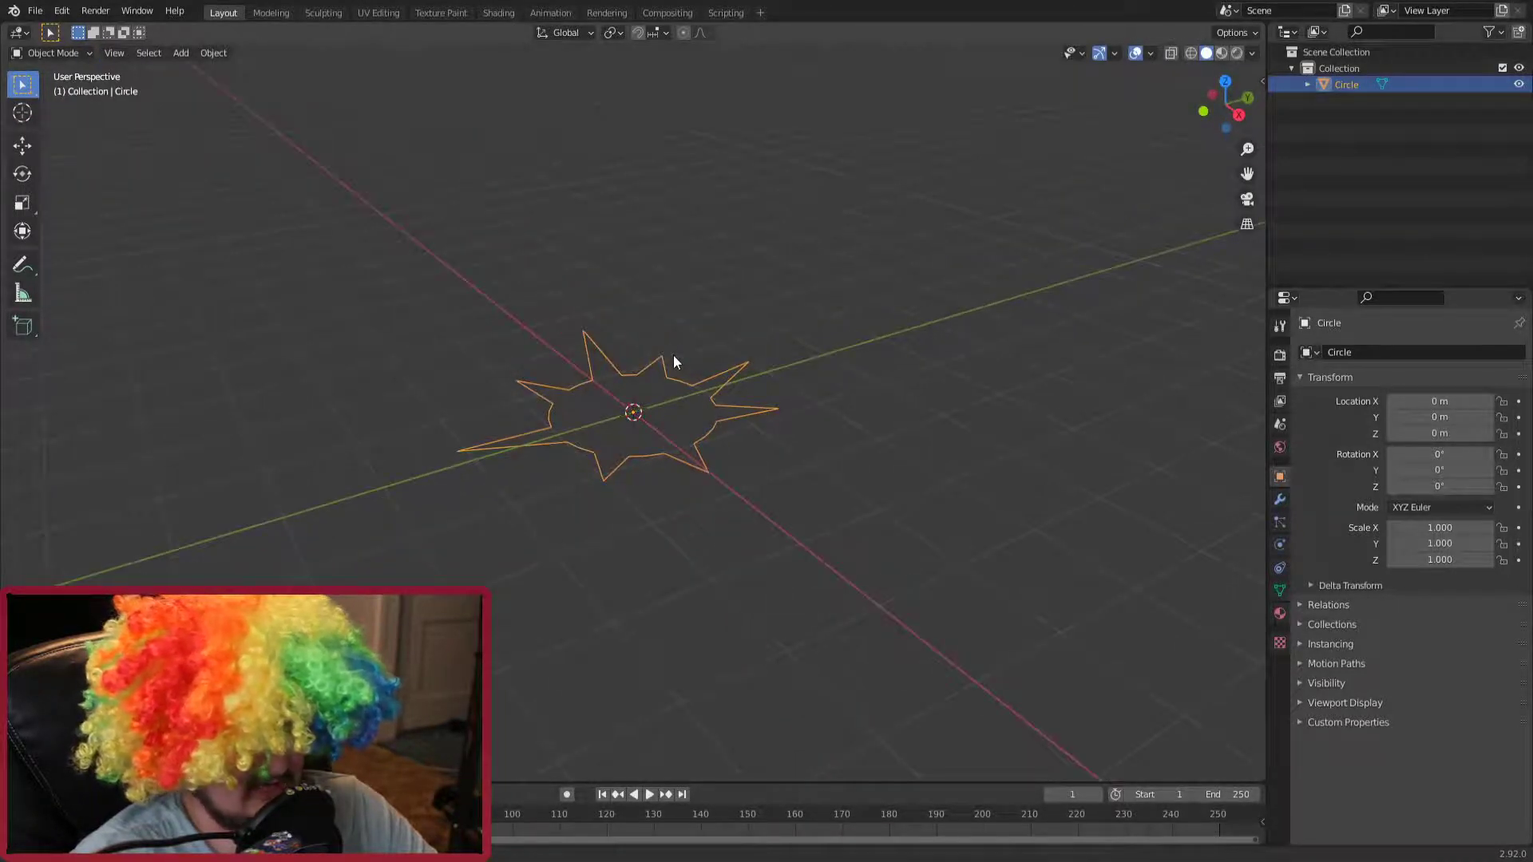
{"action": "key", "text": "Tab"}
{"action": "key", "text": "g"}
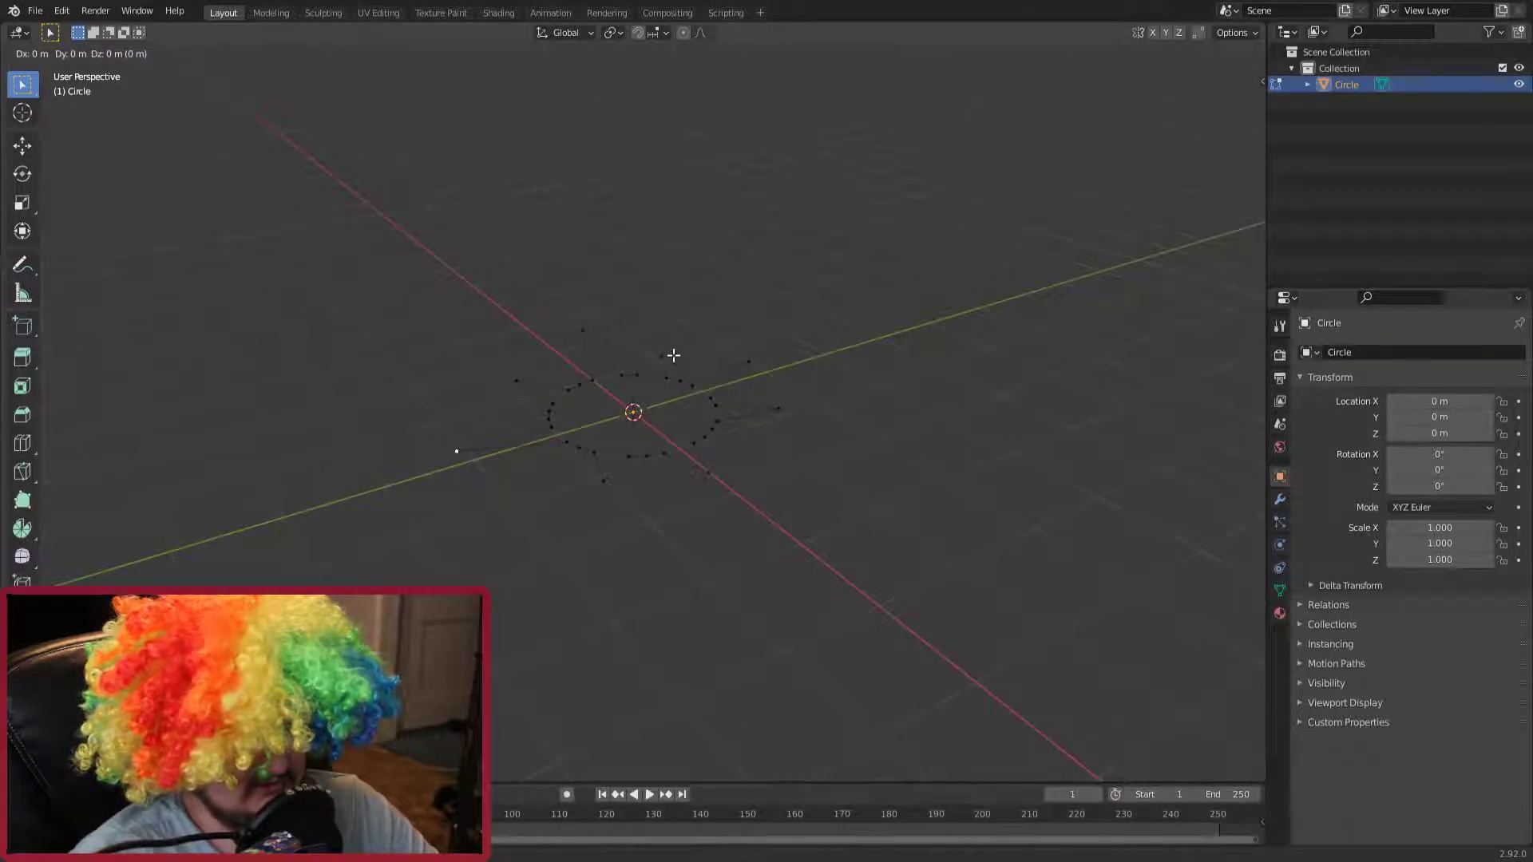
{"action": "left_click", "coordinate": [672, 354]}
{"action": "key", "text": "a"}
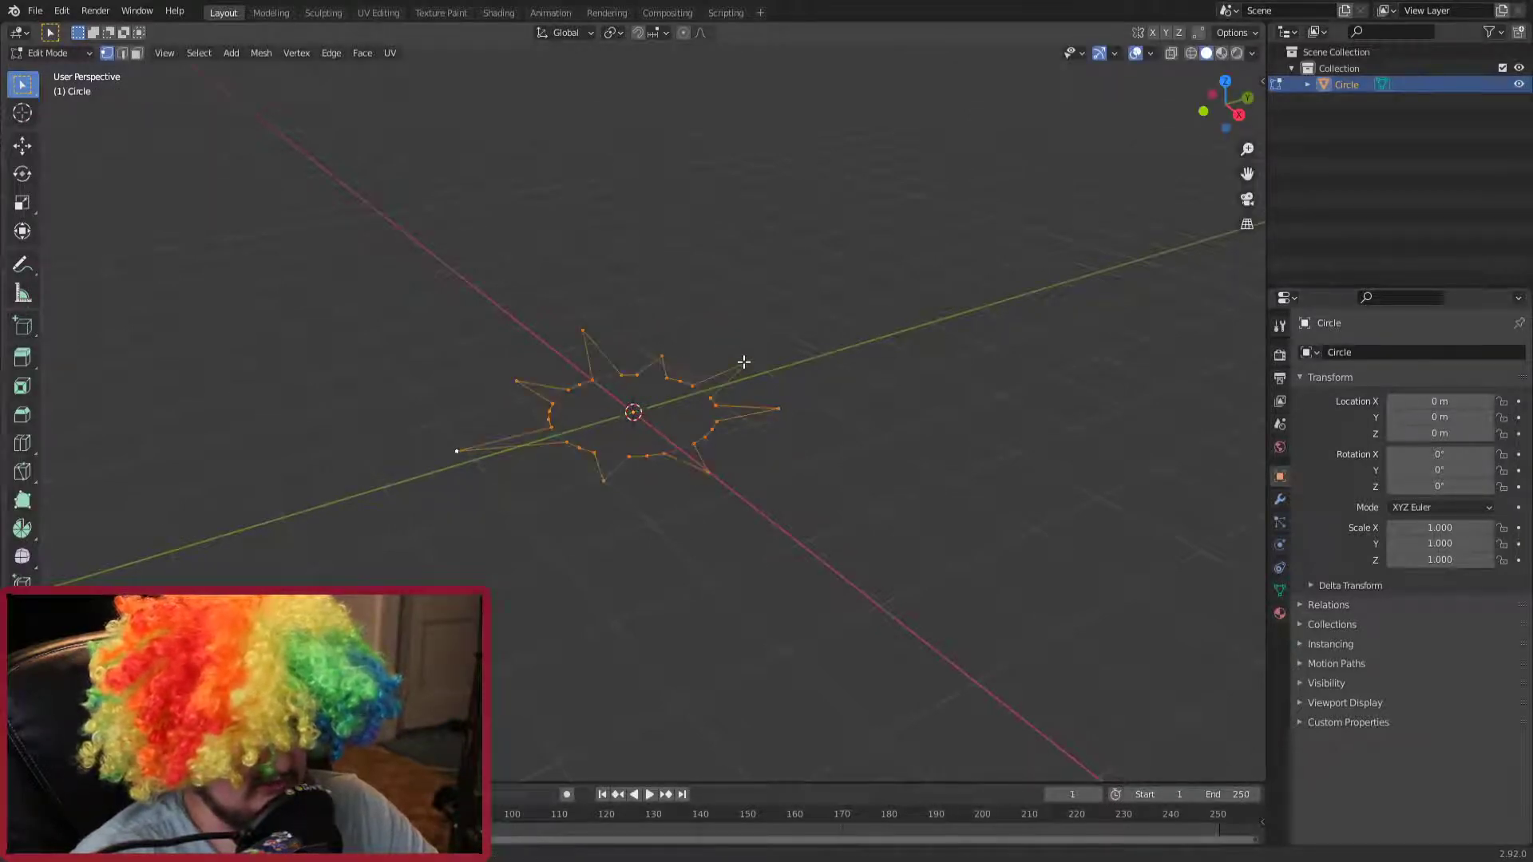
{"action": "mouse_move", "coordinate": [743, 362]}
{"action": "middle_mouse_down"}
{"action": "mouse_move", "coordinate": [756, 370]}
{"action": "mouse_move", "coordinate": [788, 287]}
{"action": "middle_mouse_up"}
{"action": "key", "text": "e"}
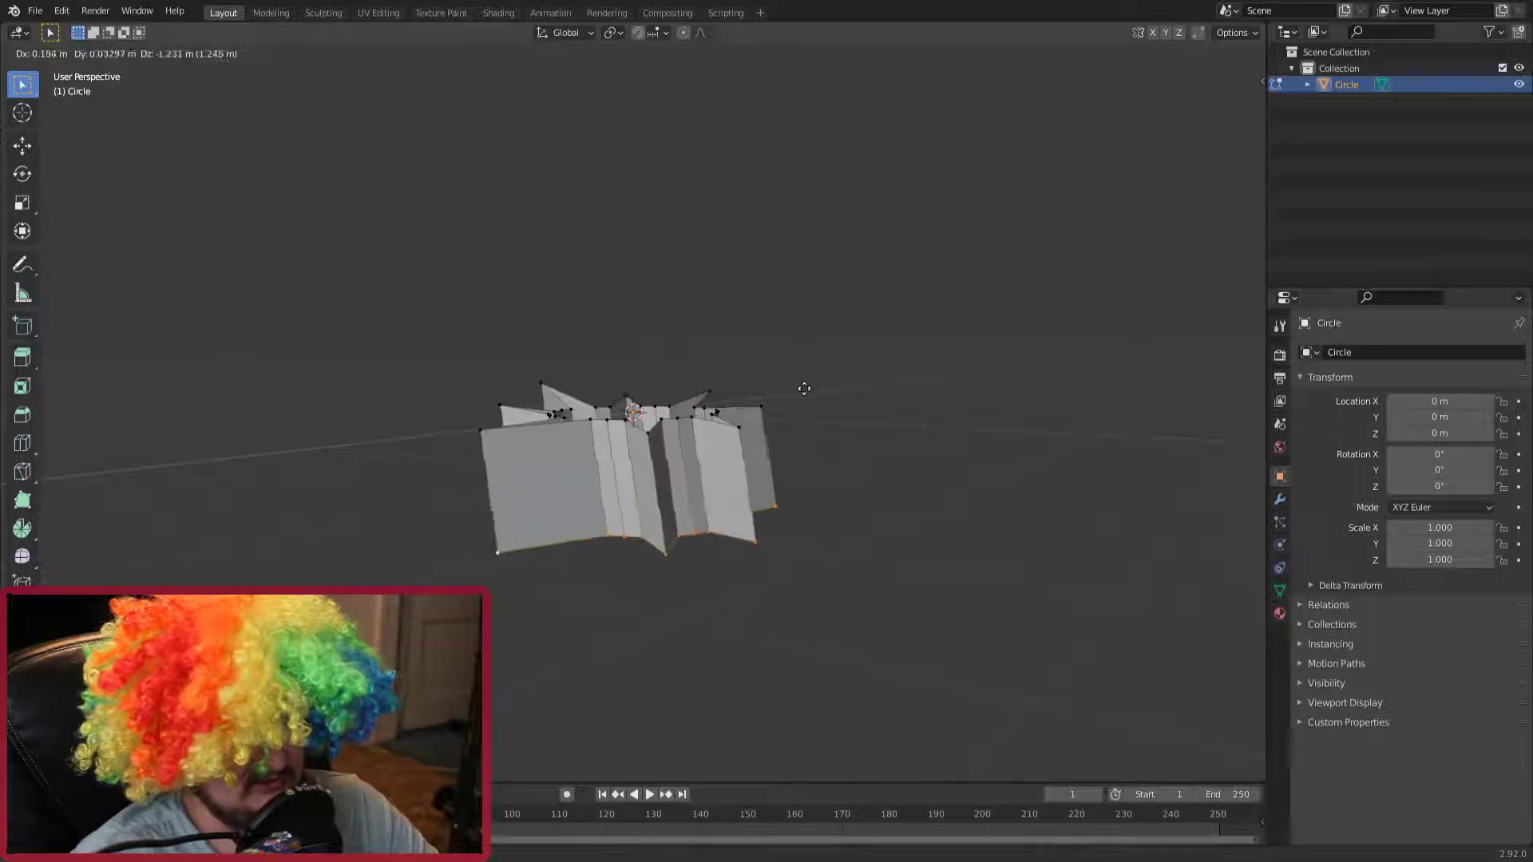
{"action": "left_click", "coordinate": [801, 395]}
Step: Fill the star's centre with a face and return to Object Mode
{"action": "key", "text": "Tab"}
{"action": "mouse_move", "coordinate": [801, 395]}
{"action": "middle_mouse_down"}
{"action": "mouse_move", "coordinate": [767, 436]}
{"action": "mouse_move", "coordinate": [804, 531]}
{"action": "mouse_move", "coordinate": [878, 499]}
{"action": "mouse_move", "coordinate": [770, 365]}
{"action": "mouse_move", "coordinate": [708, 428]}
{"action": "mouse_move", "coordinate": [797, 383]}
{"action": "mouse_move", "coordinate": [845, 413]}
{"action": "mouse_move", "coordinate": [712, 419]}
{"action": "middle_mouse_up"}
{"action": "key", "text": "Tab"}
{"action": "key", "text": "f"}
{"action": "key", "text": "Tab"}
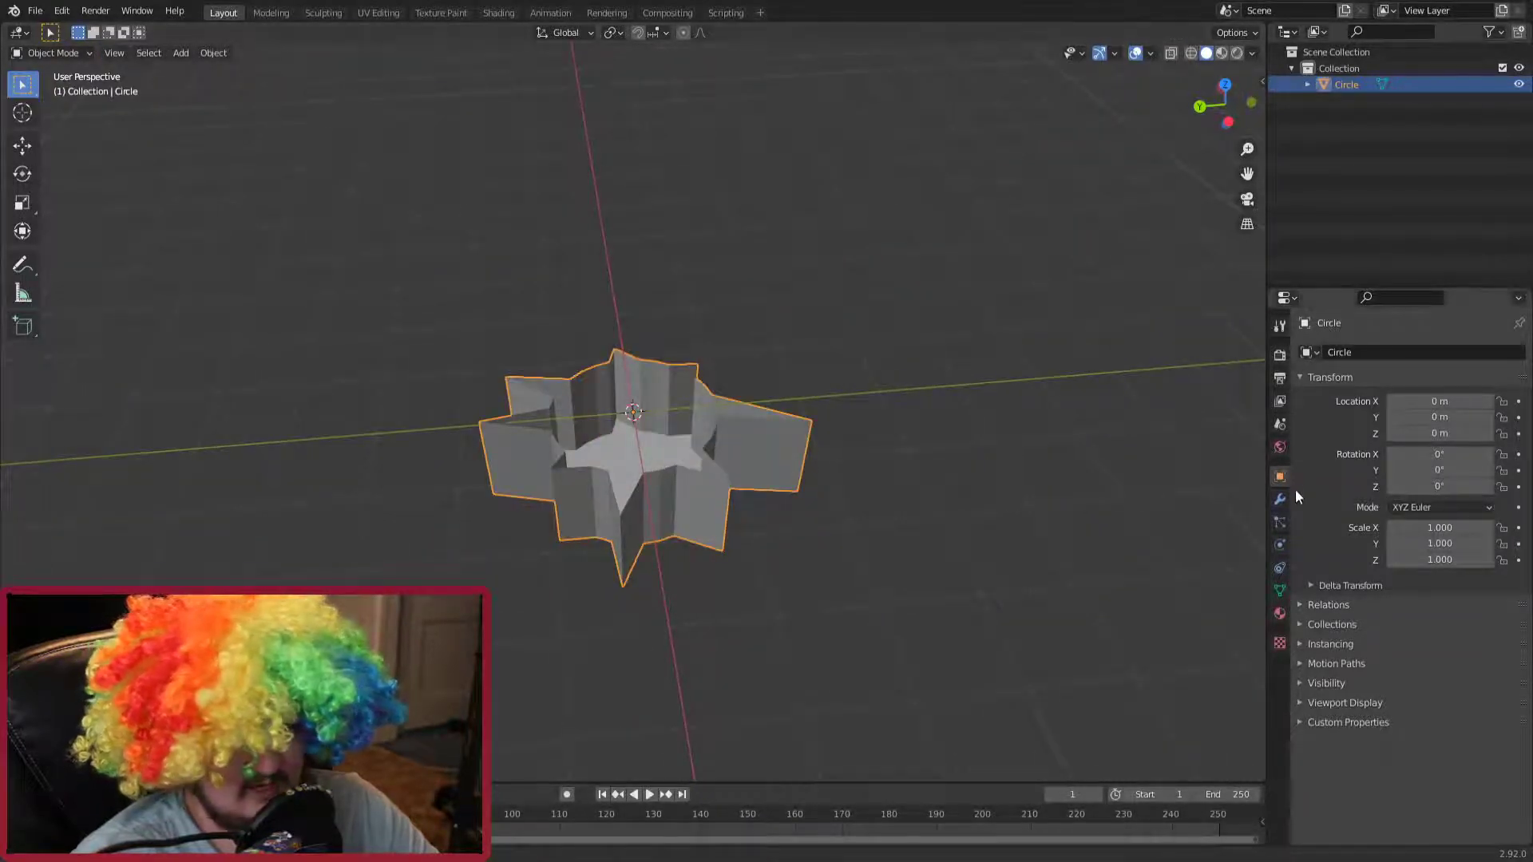
Step: Add a Solidify modifier to the star with 0.06 m thickness and -1 offset
{"action": "left_click", "coordinate": [1280, 499]}
{"action": "left_click", "coordinate": [1324, 356]}
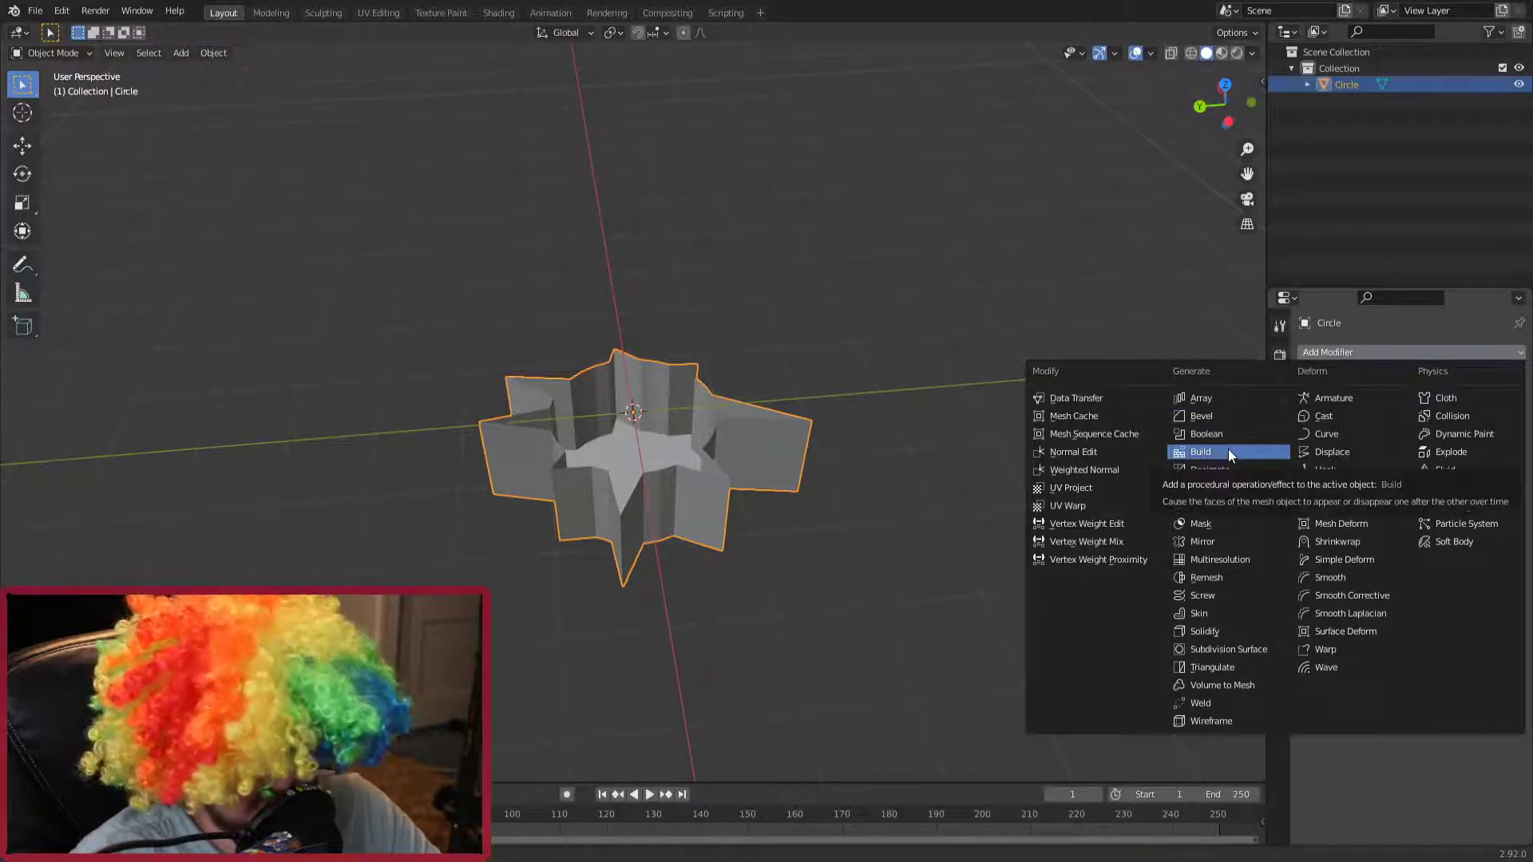
{"action": "left_click", "coordinate": [1220, 631]}
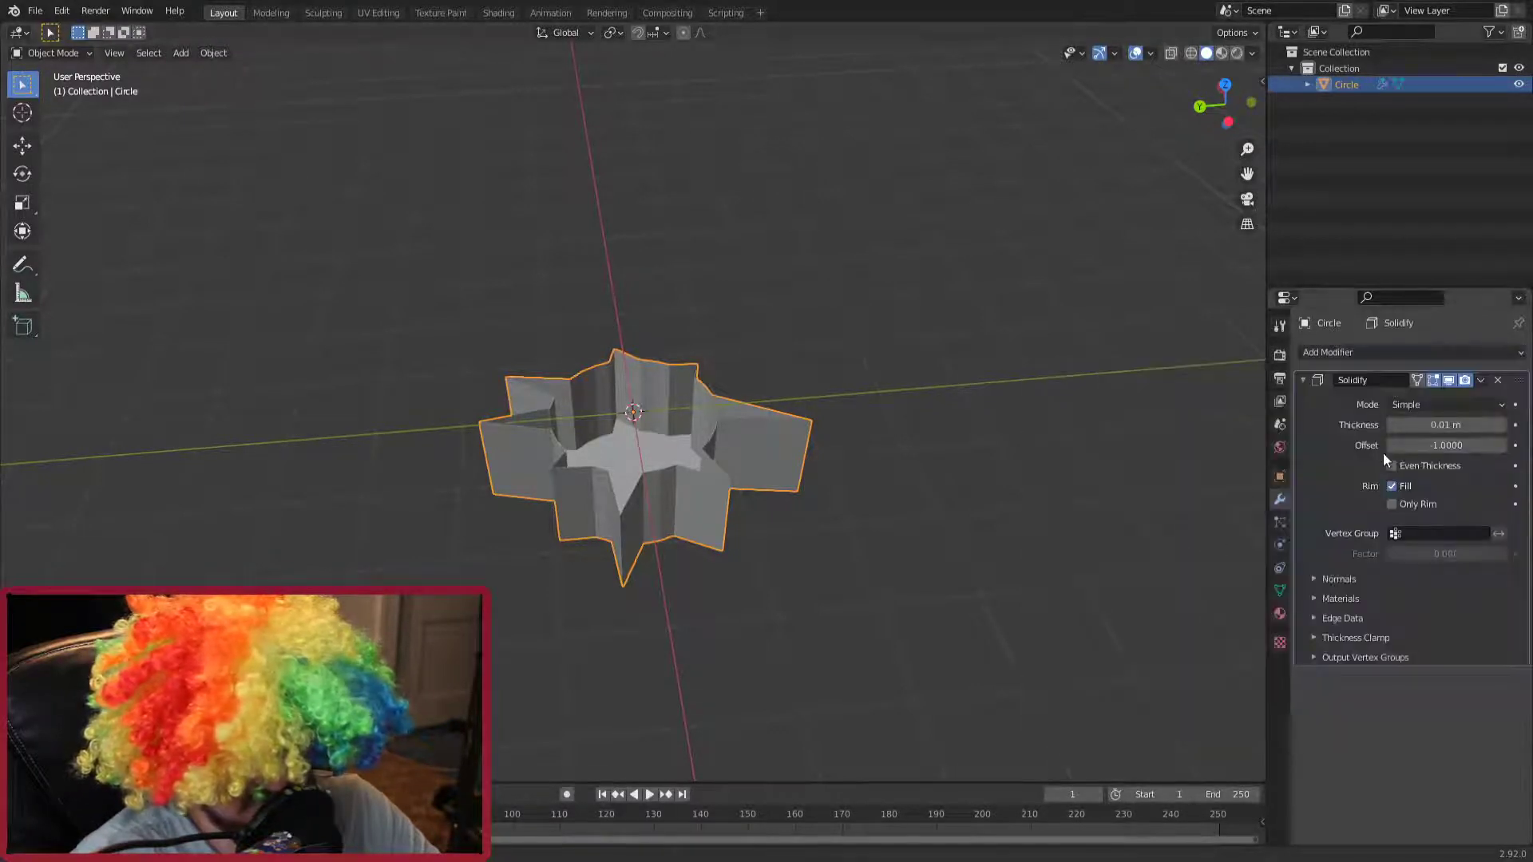
{"action": "middle_click_drag", "start_coordinate": [769, 364], "coordinate": [838, 383]}
{"action": "left_click_drag", "start_coordinate": [1419, 423], "coordinate": [1461, 423]}
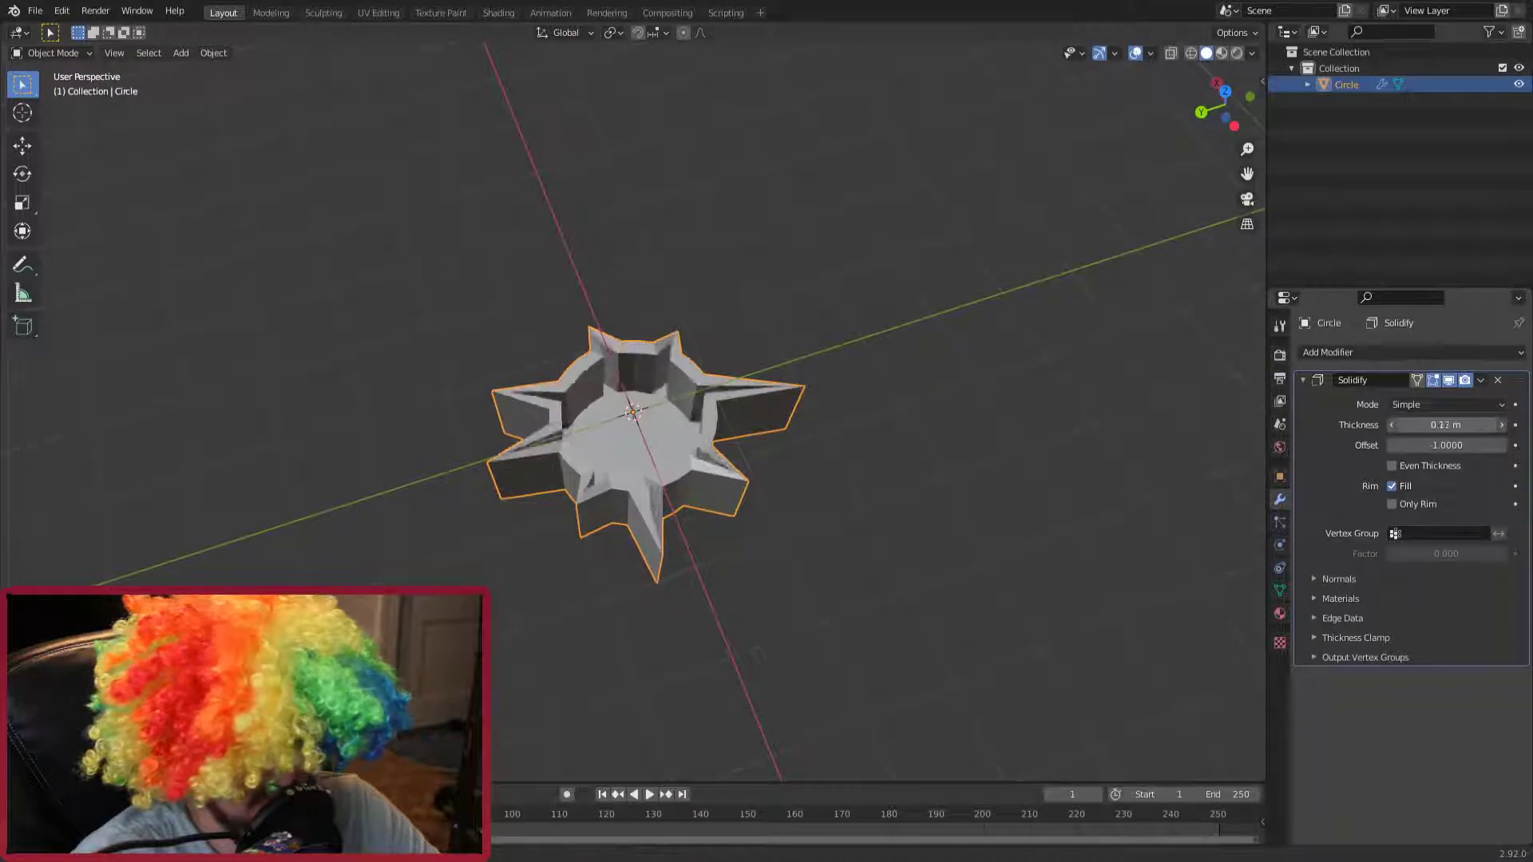
{"action": "mouse_move", "coordinate": [811, 365]}
{"action": "middle_mouse_down"}
{"action": "mouse_move", "coordinate": [956, 365]}
{"action": "mouse_move", "coordinate": [979, 382]}
{"action": "mouse_move", "coordinate": [774, 390]}
{"action": "mouse_move", "coordinate": [626, 438]}
{"action": "mouse_move", "coordinate": [879, 466]}
{"action": "mouse_move", "coordinate": [923, 455]}
{"action": "mouse_move", "coordinate": [919, 496]}
{"action": "mouse_move", "coordinate": [922, 453]}
{"action": "mouse_move", "coordinate": [796, 431]}
{"action": "middle_mouse_up"}
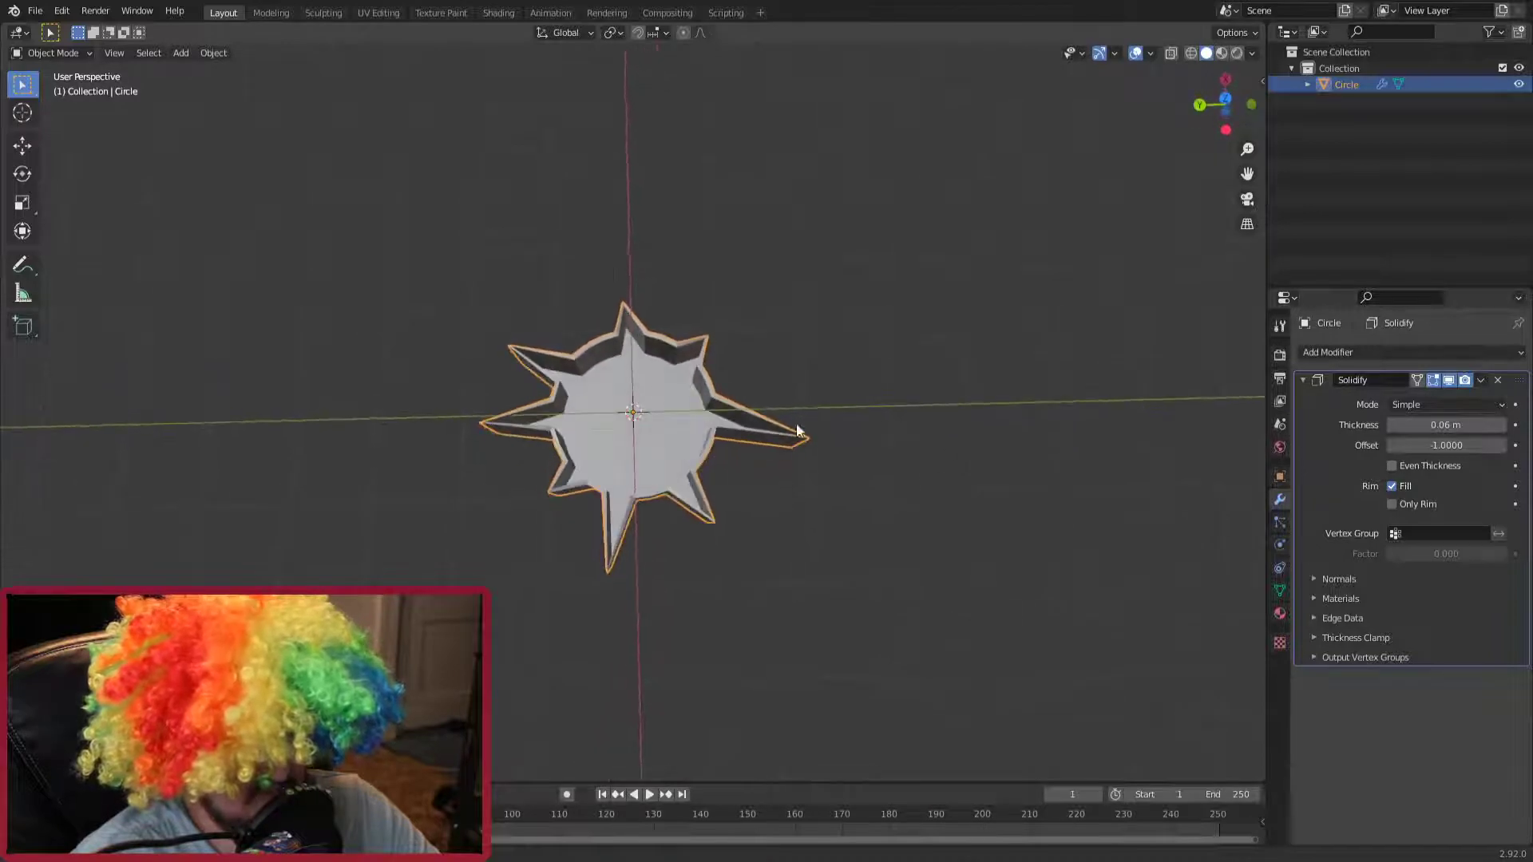
{"action": "right_click", "coordinate": [650, 363]}
{"action": "mouse_move", "coordinate": [649, 362]}
{"action": "middle_mouse_down"}
{"action": "mouse_move", "coordinate": [709, 419]}
{"action": "mouse_move", "coordinate": [622, 396]}
{"action": "middle_mouse_up"}
{"action": "key", "text": "shift+a"}
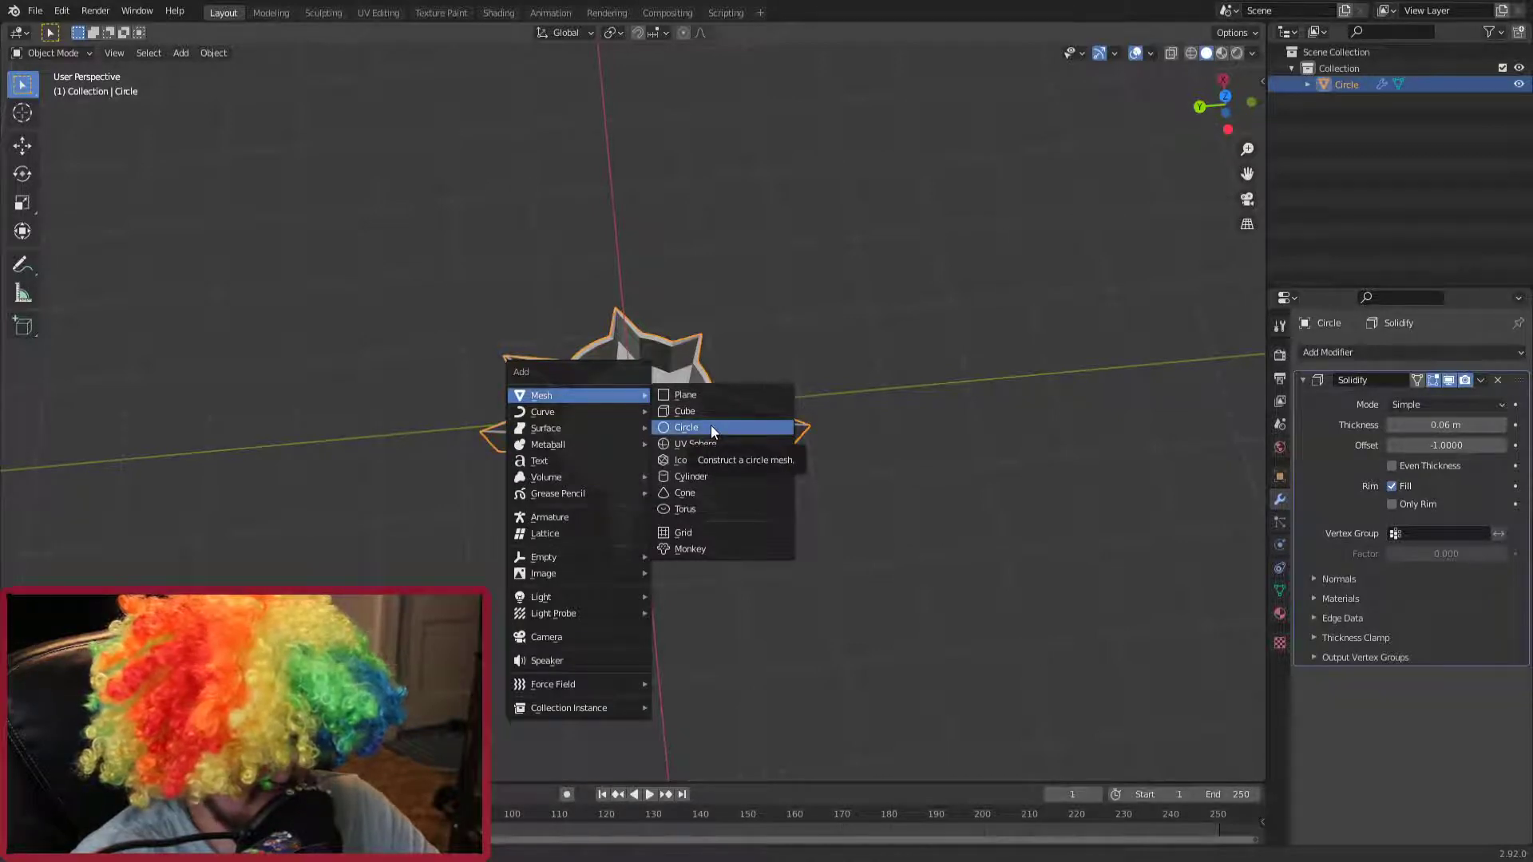
Step: Add a second circle, Circle.001, scaled down inside the star ring, and enter Edit Mode
{"action": "left_click", "coordinate": [712, 425]}
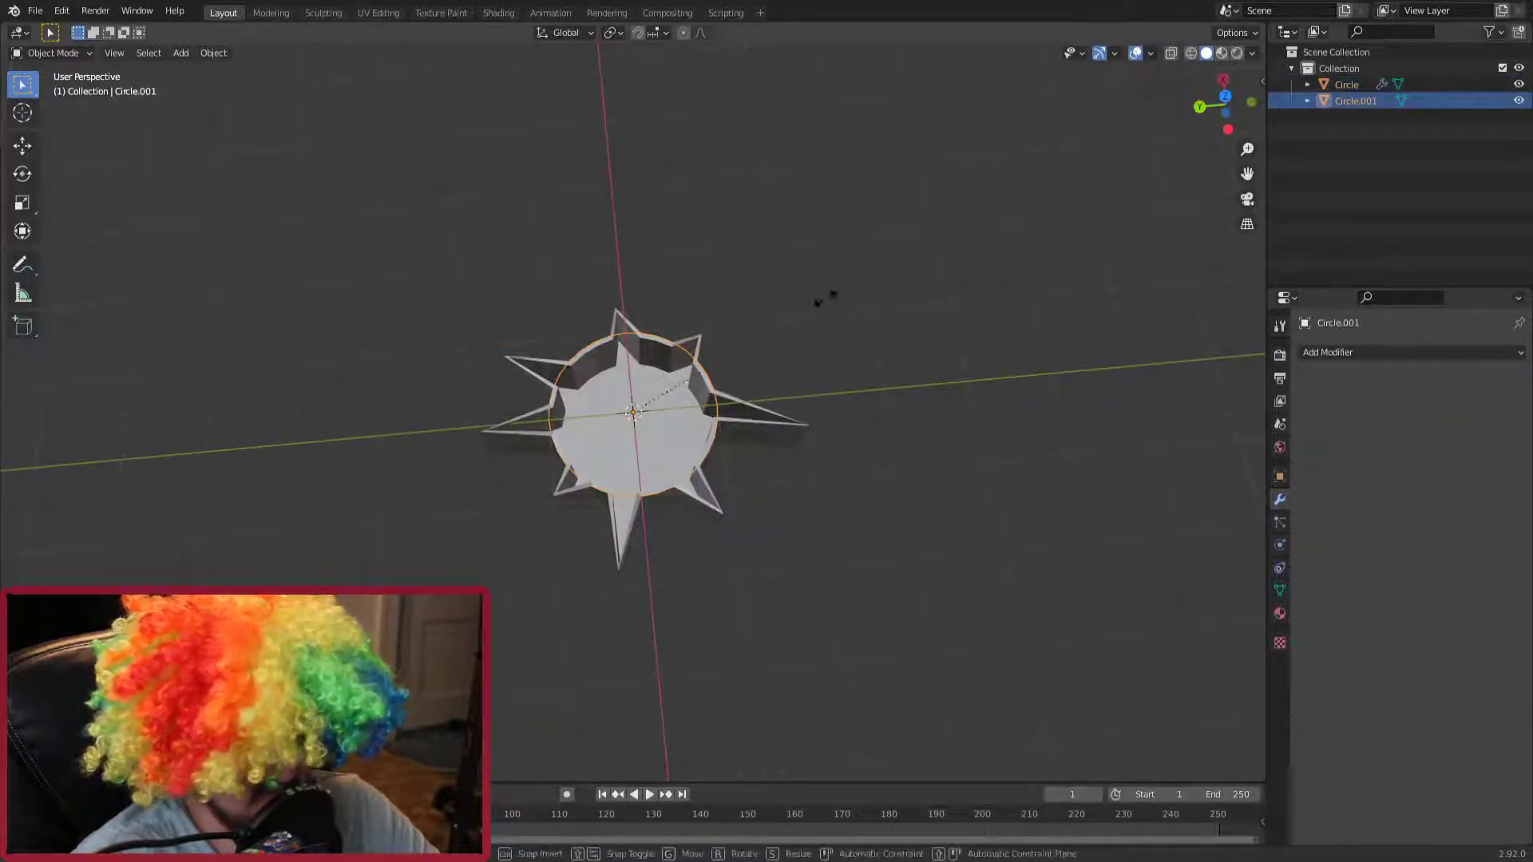
{"action": "key", "text": "s"}
{"action": "left_click", "coordinate": [735, 338]}
{"action": "mouse_move", "coordinate": [735, 339]}
{"action": "middle_mouse_down"}
{"action": "mouse_move", "coordinate": [626, 391]}
{"action": "mouse_move", "coordinate": [732, 341]}
{"action": "mouse_move", "coordinate": [554, 285]}
{"action": "middle_mouse_up"}
{"action": "left_click", "coordinate": [22, 144]}
{"action": "mouse_move", "coordinate": [653, 364]}
{"action": "middle_mouse_down"}
{"action": "mouse_move", "coordinate": [601, 362]}
{"action": "mouse_move", "coordinate": [715, 413]}
{"action": "mouse_move", "coordinate": [812, 353]}
{"action": "mouse_move", "coordinate": [740, 403]}
{"action": "mouse_move", "coordinate": [742, 423]}
{"action": "middle_mouse_up"}
{"action": "key", "text": "Tab"}
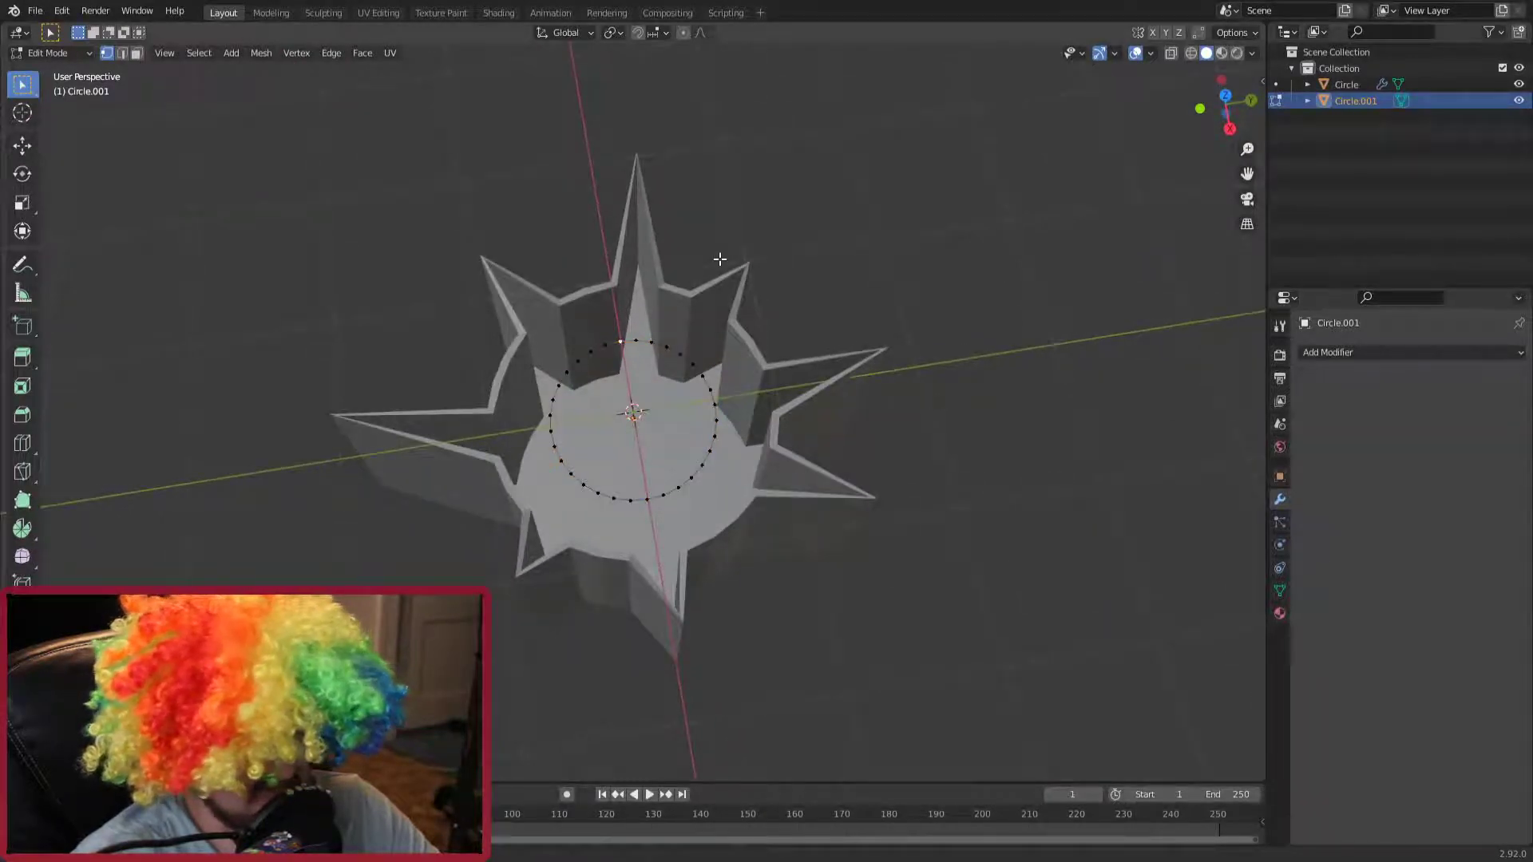
Step: Move several inner-circle vertices outward on the lower, right and left sides
{"action": "key", "text": "g"}
{"action": "left_click", "coordinate": [696, 379]}
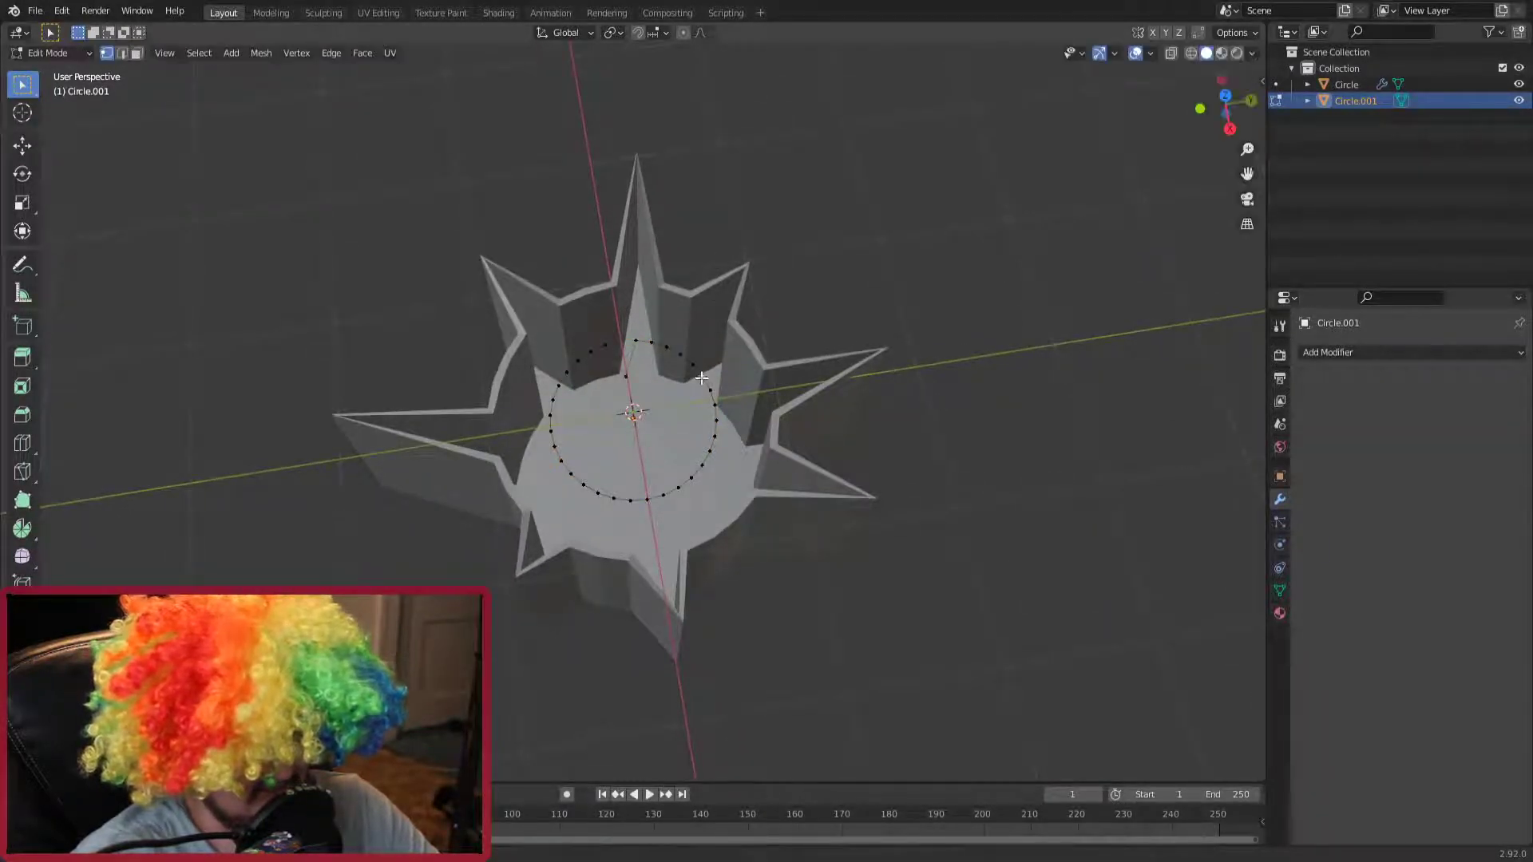
{"action": "left_click", "coordinate": [701, 377]}
{"action": "key", "text": "g"}
{"action": "left_click", "coordinate": [673, 408]}
{"action": "left_click", "coordinate": [551, 401]}
{"action": "key", "text": "g"}
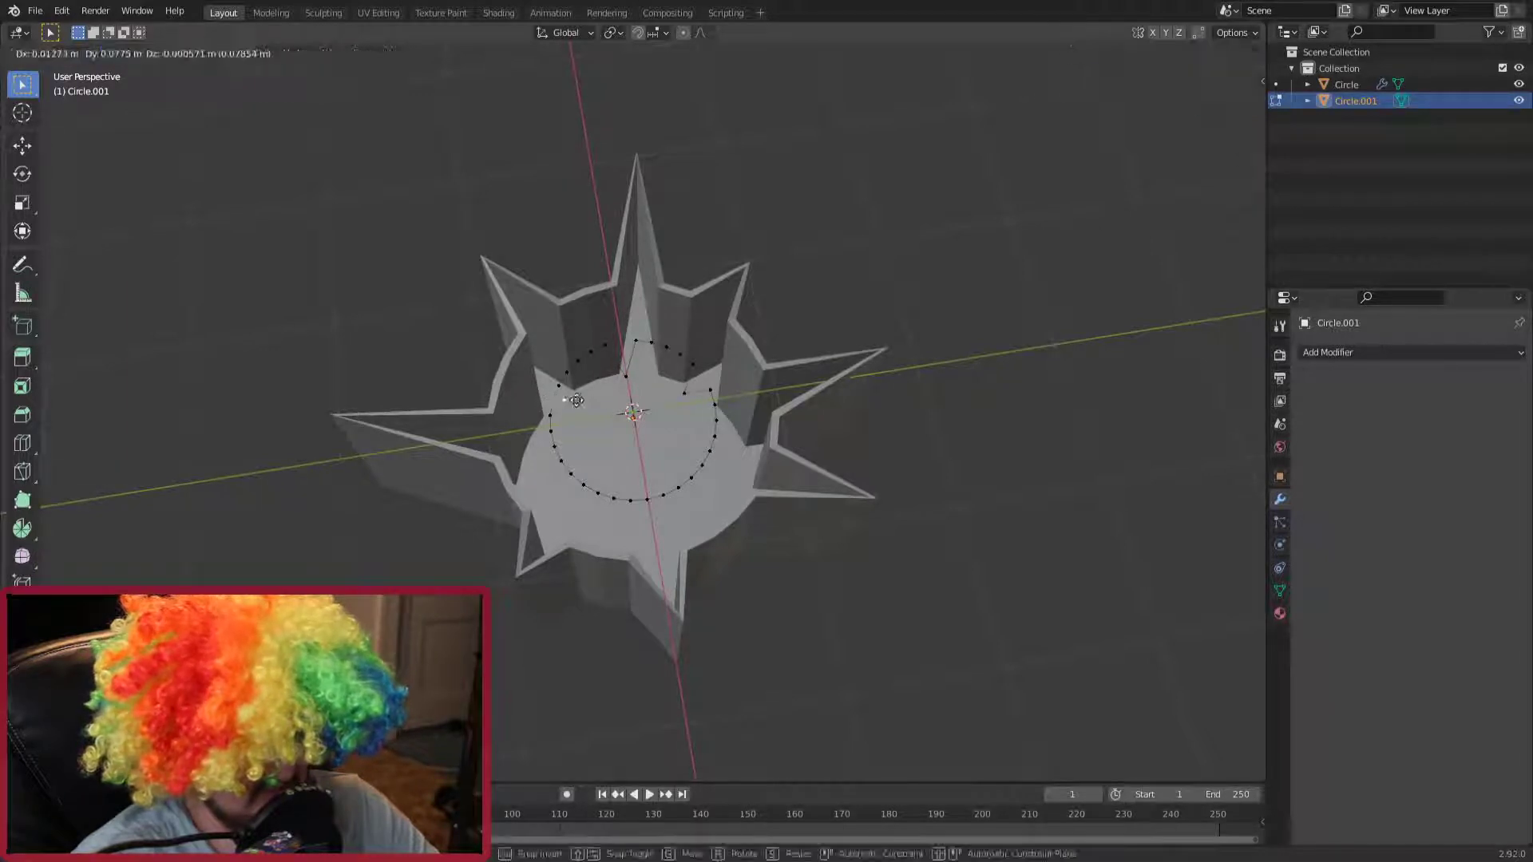
{"action": "left_click", "coordinate": [584, 361]}
{"action": "key", "text": "g"}
{"action": "left_click", "coordinate": [565, 354]}
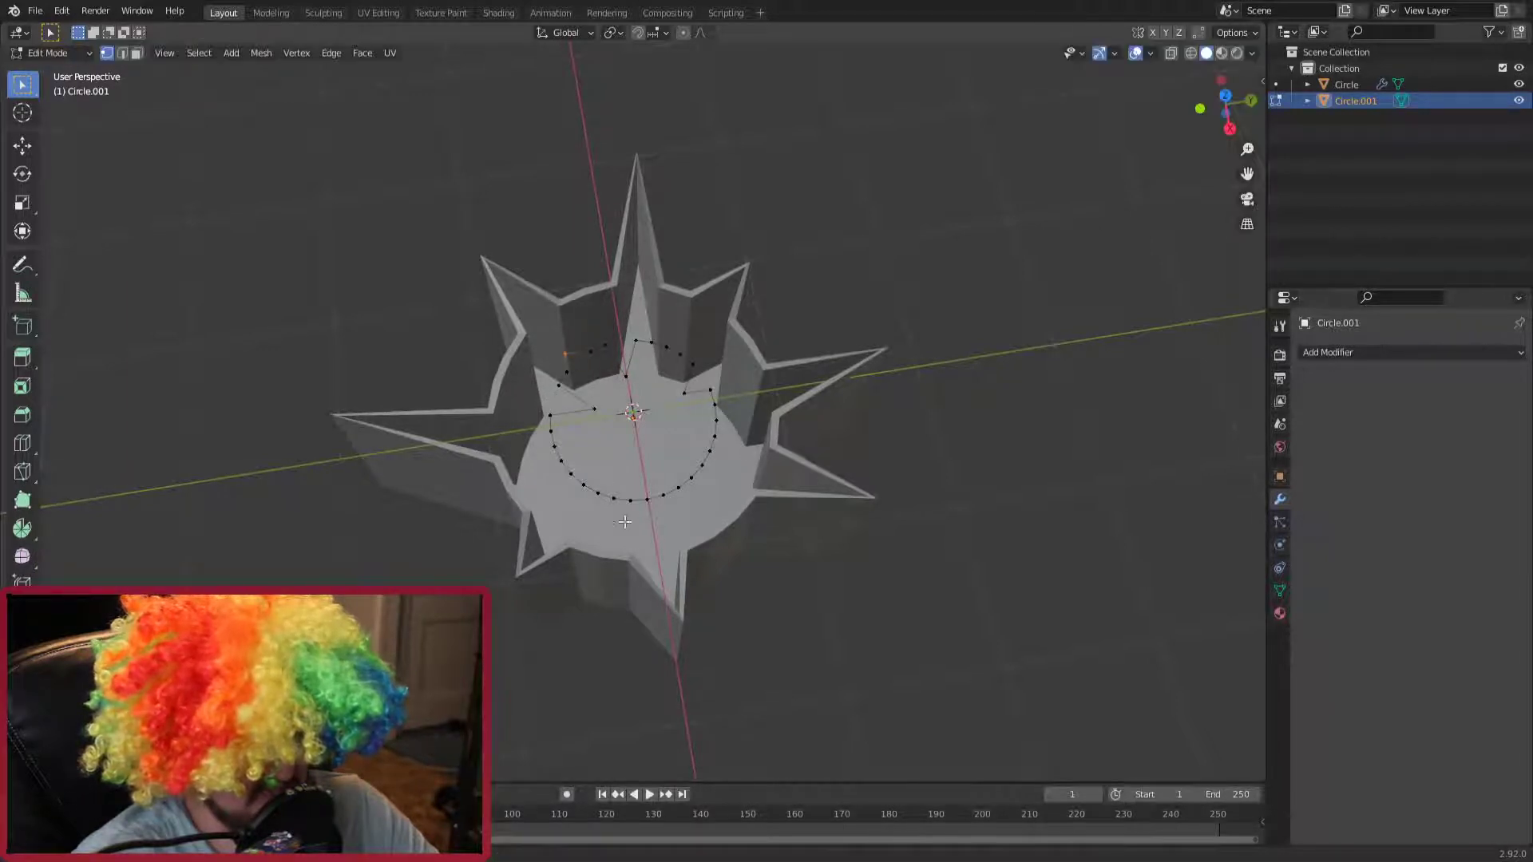
Step: Pull more lower and lower-right vertices outward into spikes, then select all vertices
{"action": "left_click", "coordinate": [592, 489]}
{"action": "key", "text": "g"}
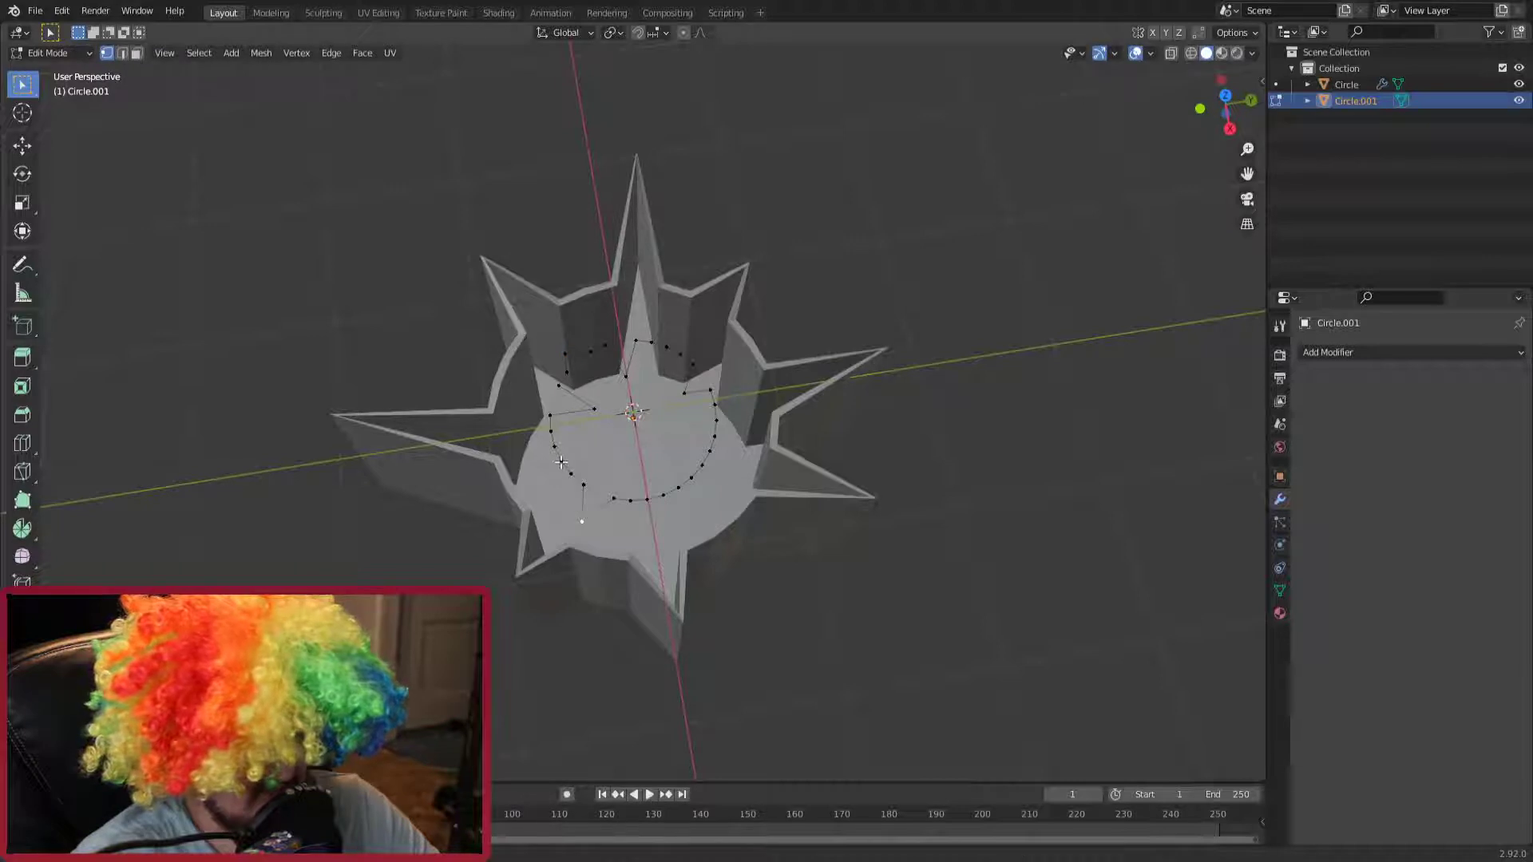
{"action": "key", "text": "g"}
{"action": "left_click", "coordinate": [715, 472]}
{"action": "left_click", "coordinate": [686, 476]}
{"action": "key", "text": "g"}
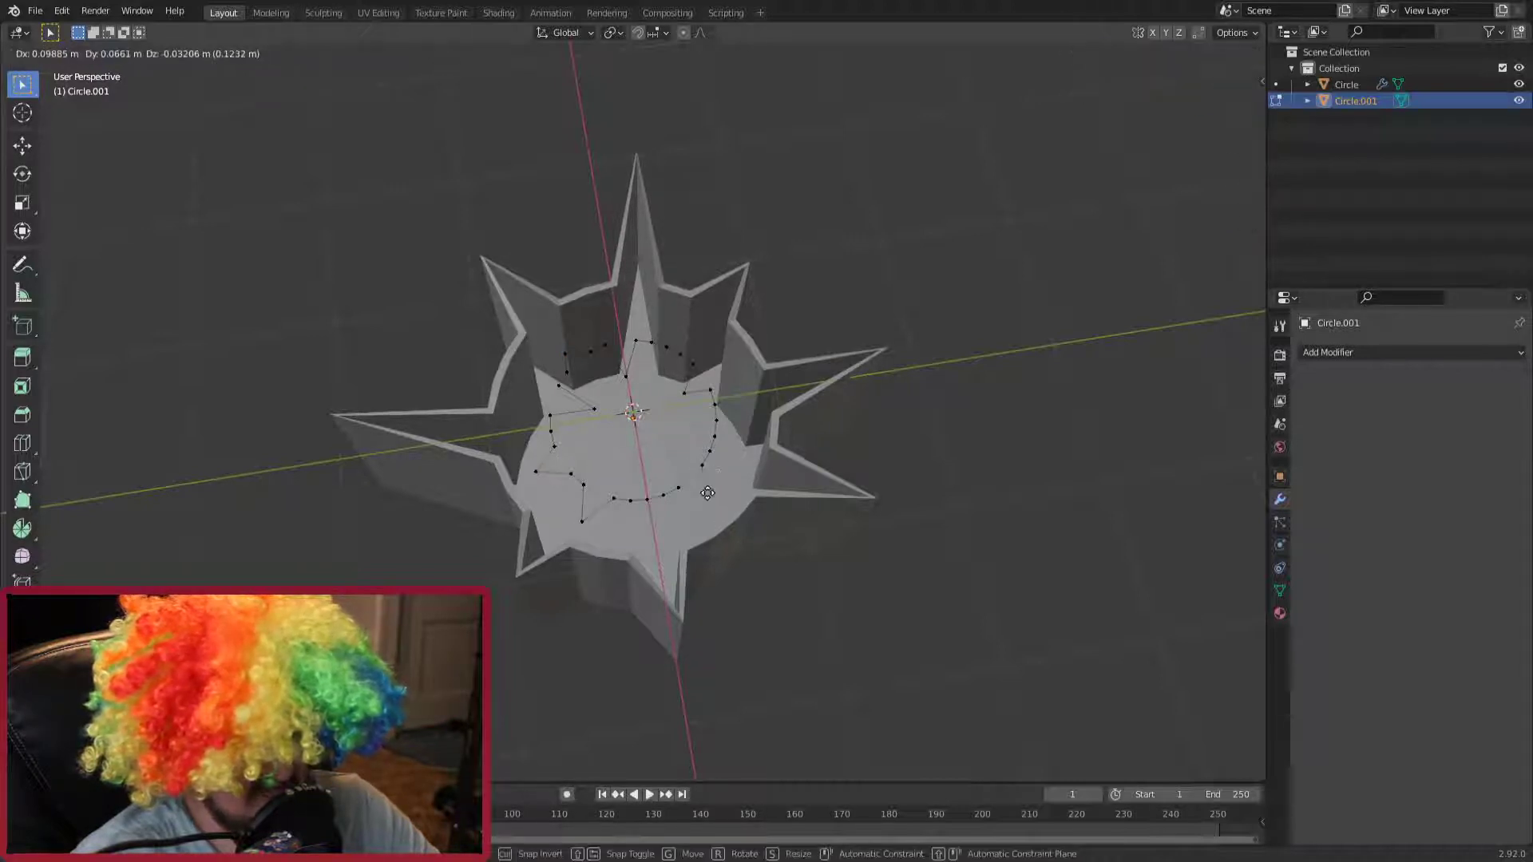
{"action": "left_click", "coordinate": [716, 443]}
{"action": "key", "text": "g"}
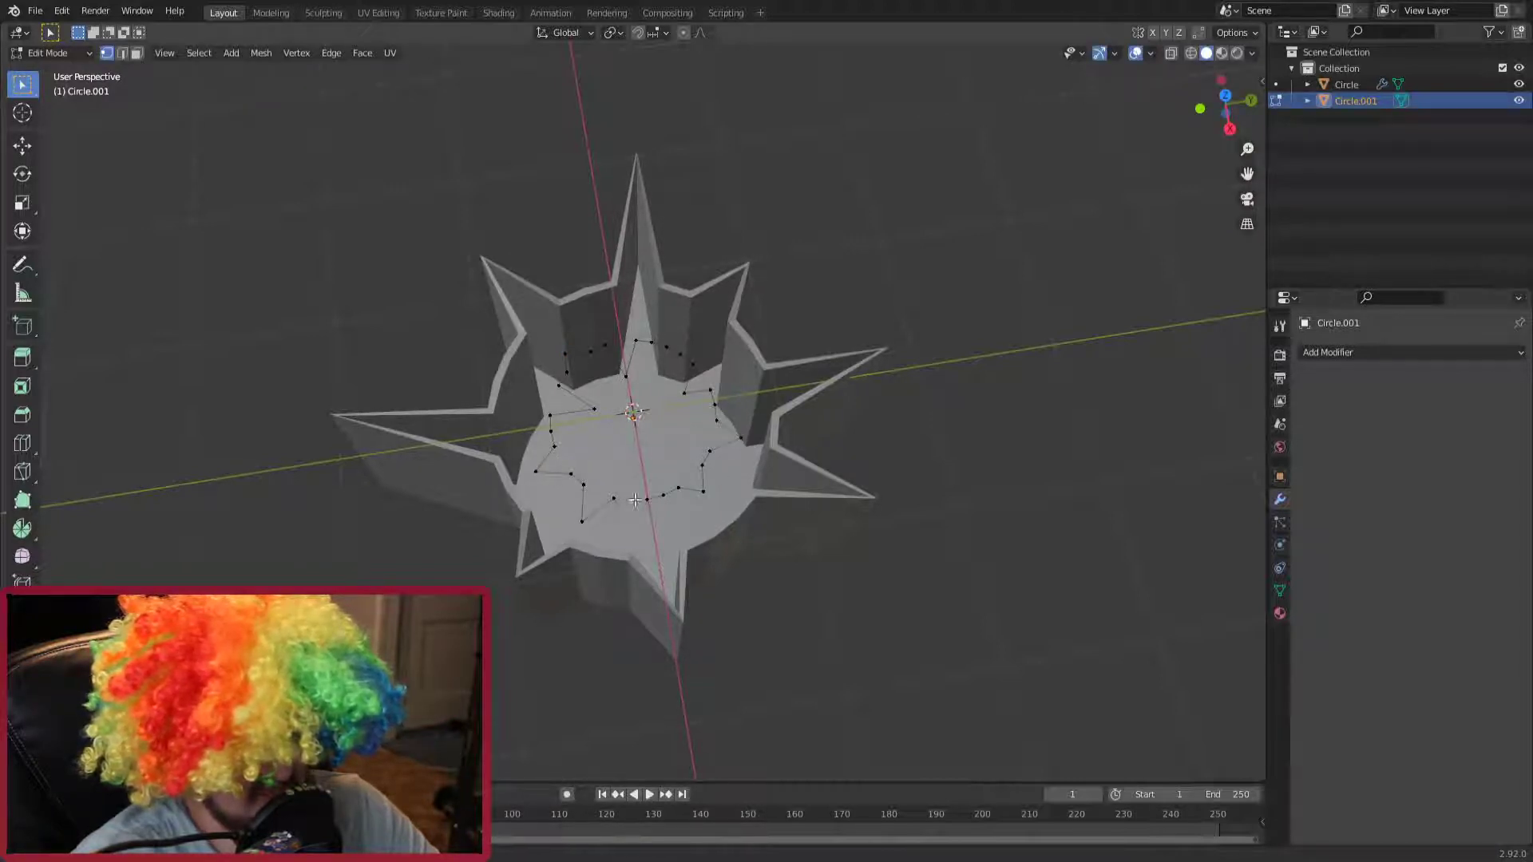
{"action": "middle_click_drag", "start_coordinate": [634, 500], "coordinate": [761, 345]}
{"action": "key", "text": "a"}
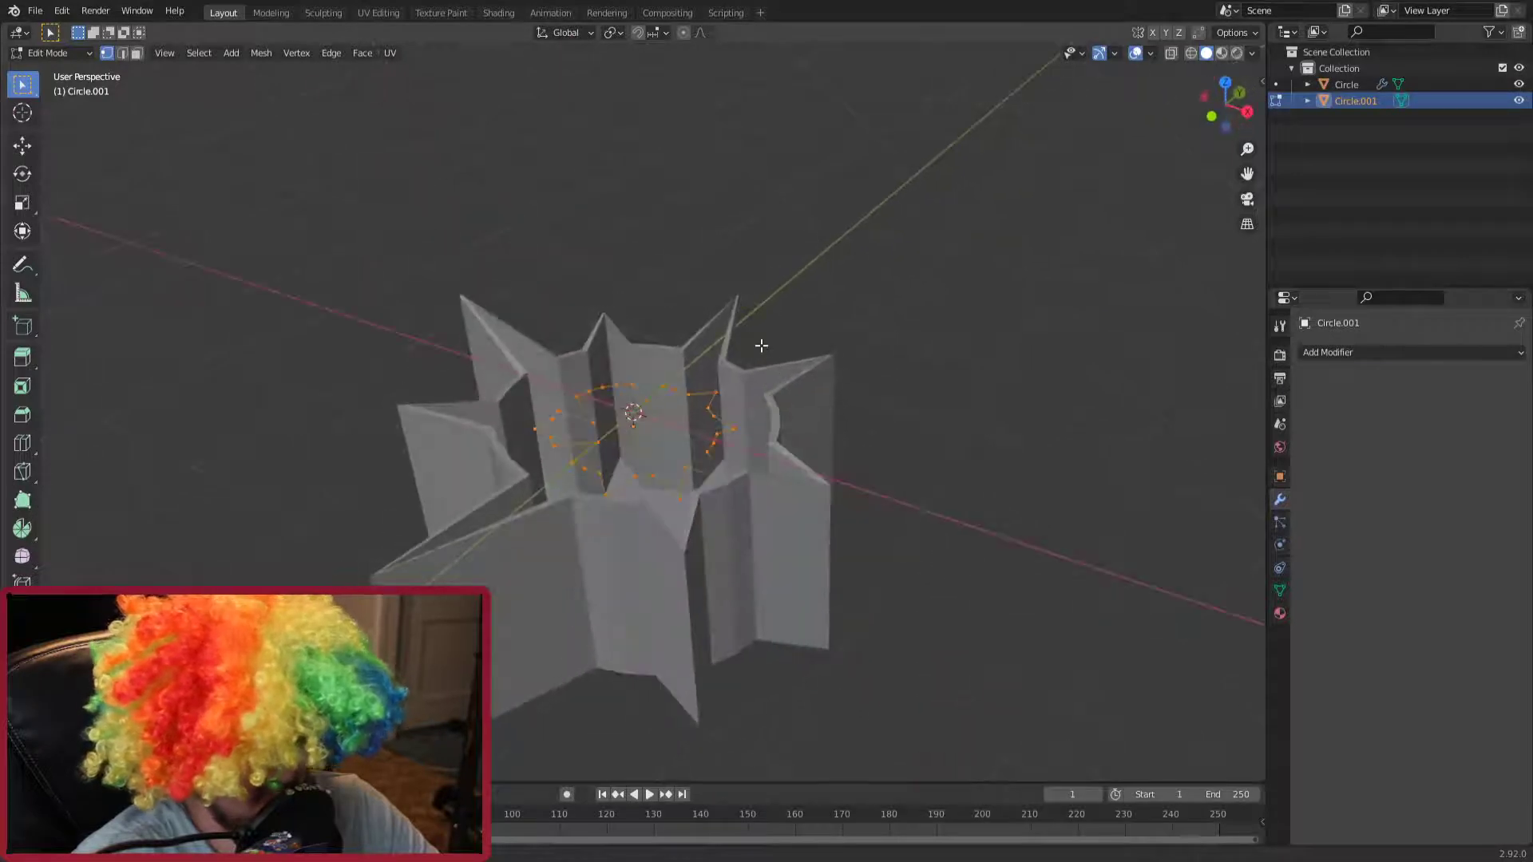
Step: Extrude the inner star outline straight down along Z and fill its centre with a face
{"action": "left_click", "coordinate": [22, 144]}
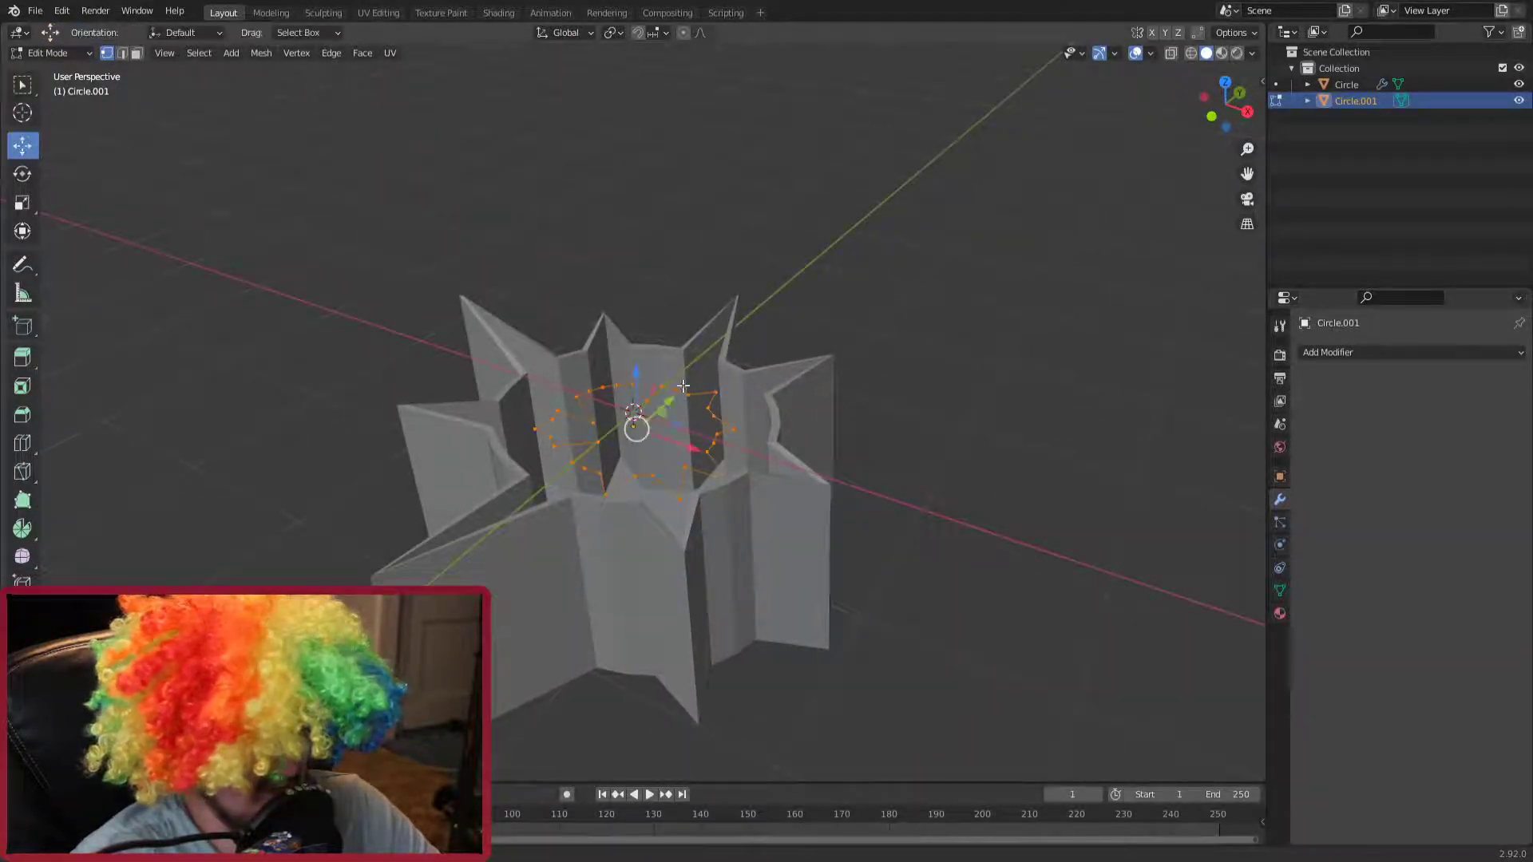
{"action": "key", "text": "e"}
{"action": "key", "text": "z"}
{"action": "key", "text": "Return"}
{"action": "mouse_move", "coordinate": [799, 263]}
{"action": "middle_mouse_down"}
{"action": "mouse_move", "coordinate": [807, 423]}
{"action": "mouse_move", "coordinate": [786, 387]}
{"action": "mouse_move", "coordinate": [839, 433]}
{"action": "mouse_move", "coordinate": [878, 431]}
{"action": "middle_mouse_up"}
{"action": "key", "text": "f"}
{"action": "key", "text": "Tab"}
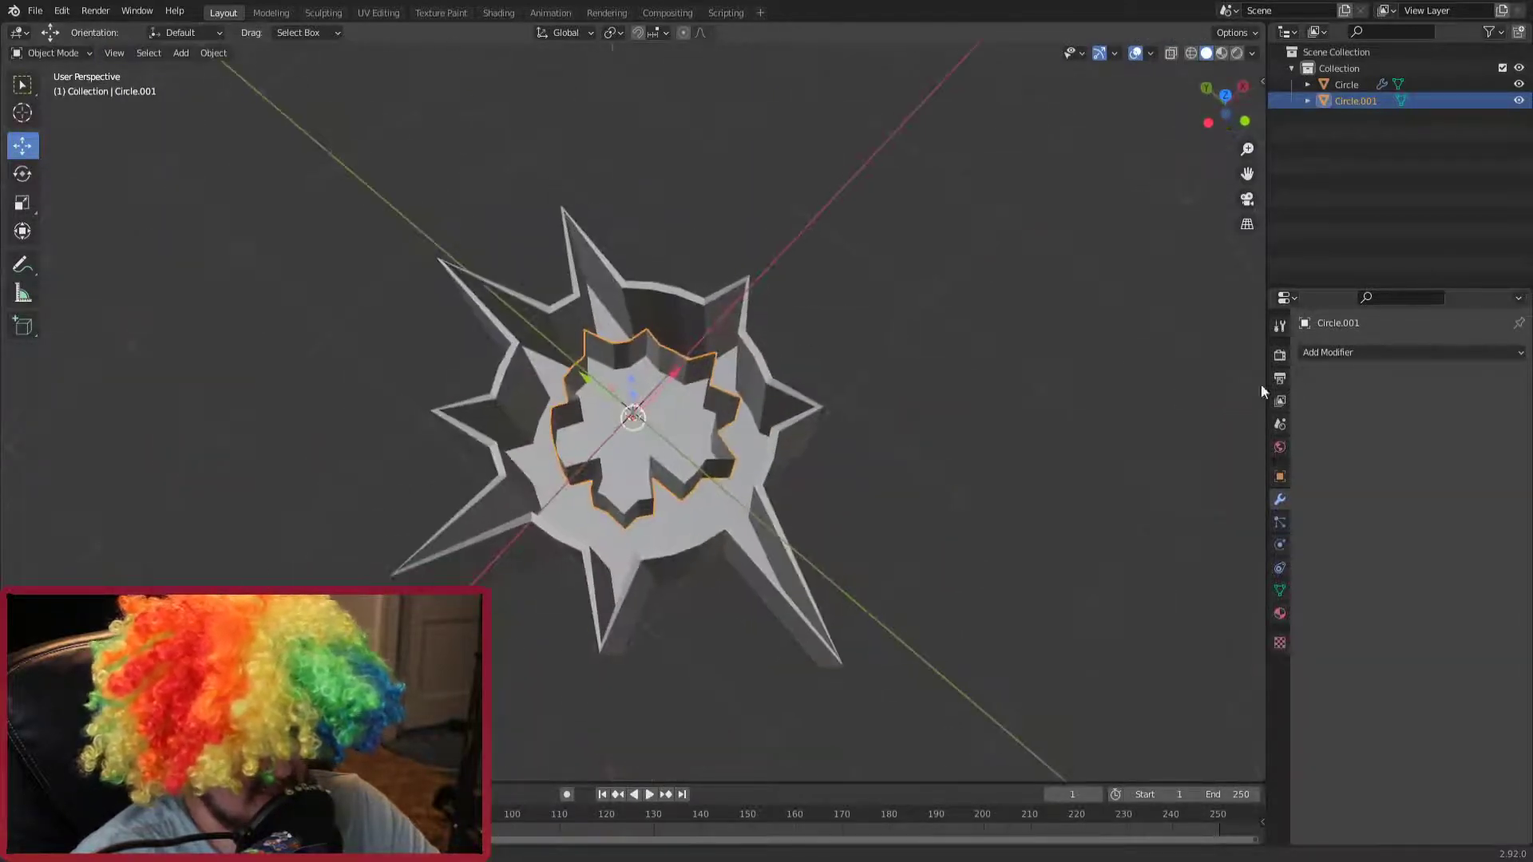
Step: Add a Solidify modifier to Circle.001 with 0.07 m thickness
{"action": "left_click", "coordinate": [1349, 357]}
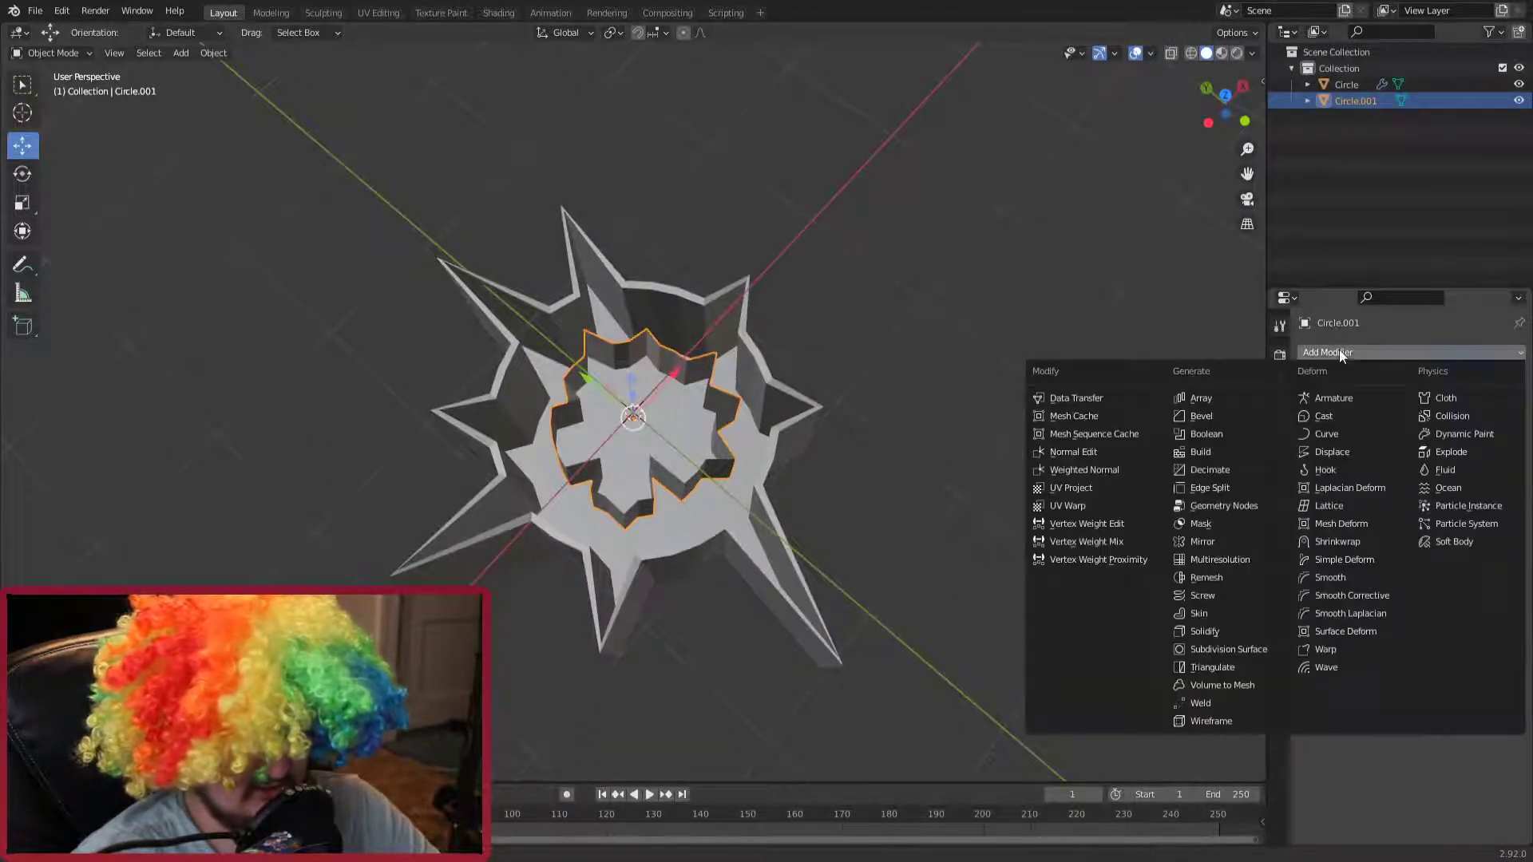
{"action": "left_click", "coordinate": [1207, 619]}
{"action": "left_click_drag", "start_coordinate": [1445, 425], "coordinate": [1477, 425]}
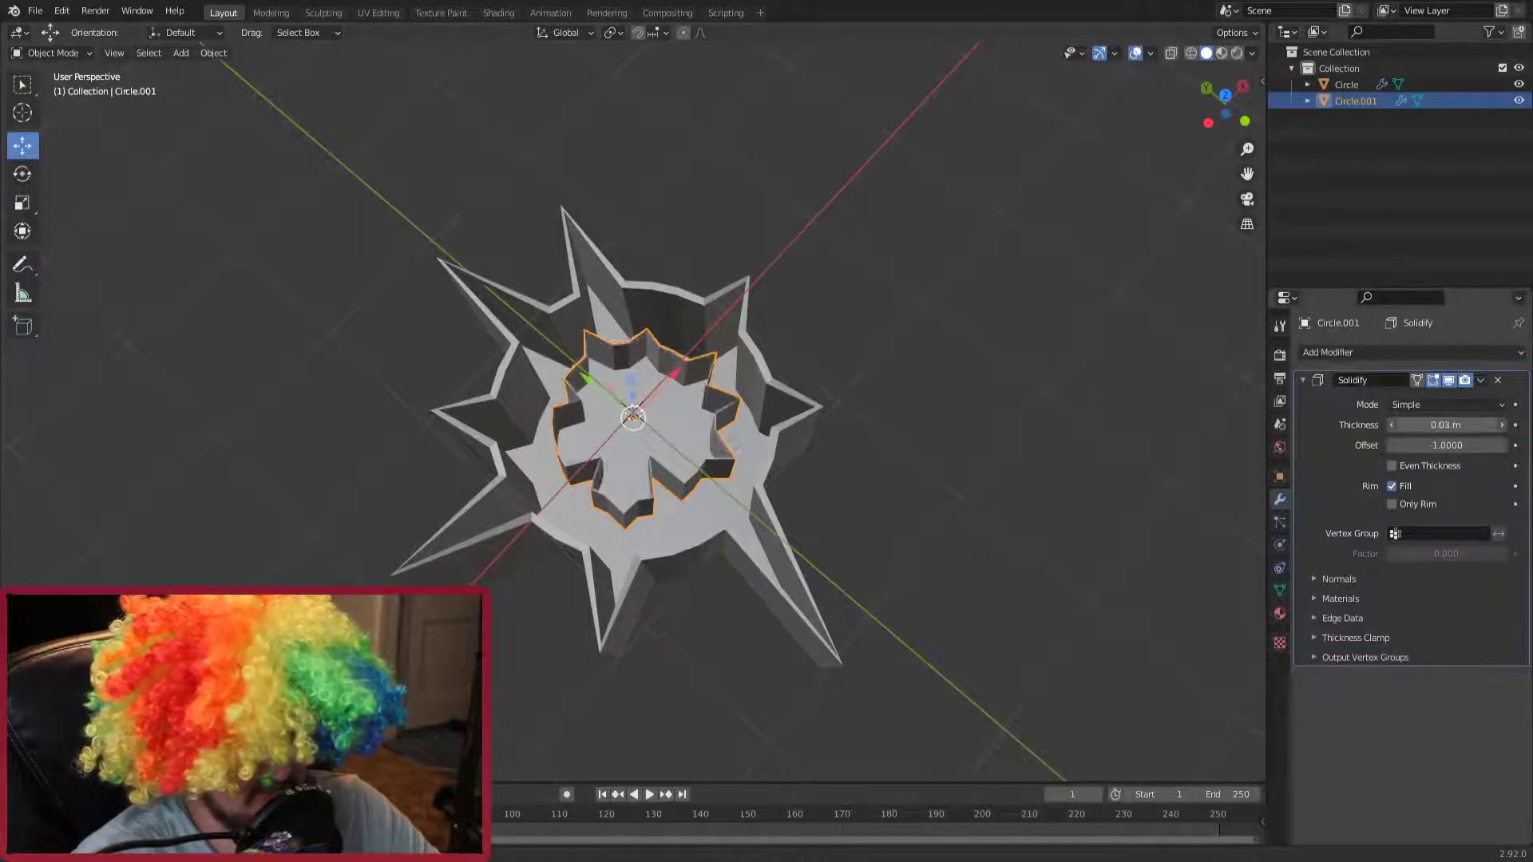
{"action": "mouse_move", "coordinate": [638, 415]}
{"action": "middle_mouse_down"}
{"action": "mouse_move", "coordinate": [684, 423]}
{"action": "mouse_move", "coordinate": [892, 336]}
{"action": "mouse_move", "coordinate": [648, 443]}
{"action": "mouse_move", "coordinate": [829, 409]}
{"action": "mouse_move", "coordinate": [958, 438]}
{"action": "mouse_move", "coordinate": [831, 333]}
{"action": "mouse_move", "coordinate": [752, 406]}
{"action": "mouse_move", "coordinate": [729, 347]}
{"action": "middle_mouse_up"}
{"action": "left_click", "coordinate": [893, 337]}
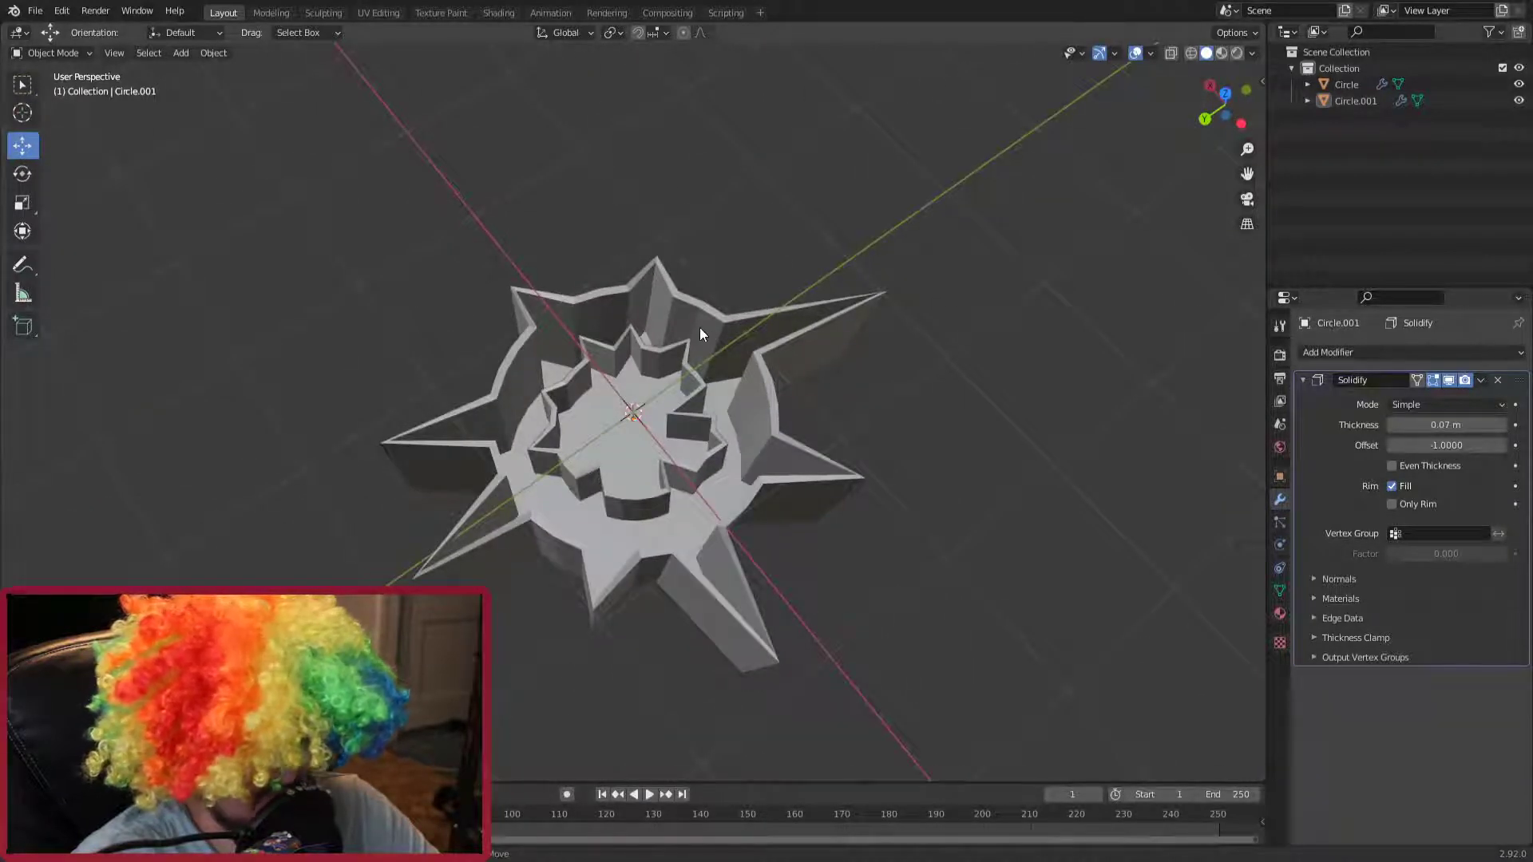
{"action": "key", "text": "shift+a"}
Step: Add a third circle, scale it down and position it at the centre of the rings
{"action": "left_click", "coordinate": [772, 361]}
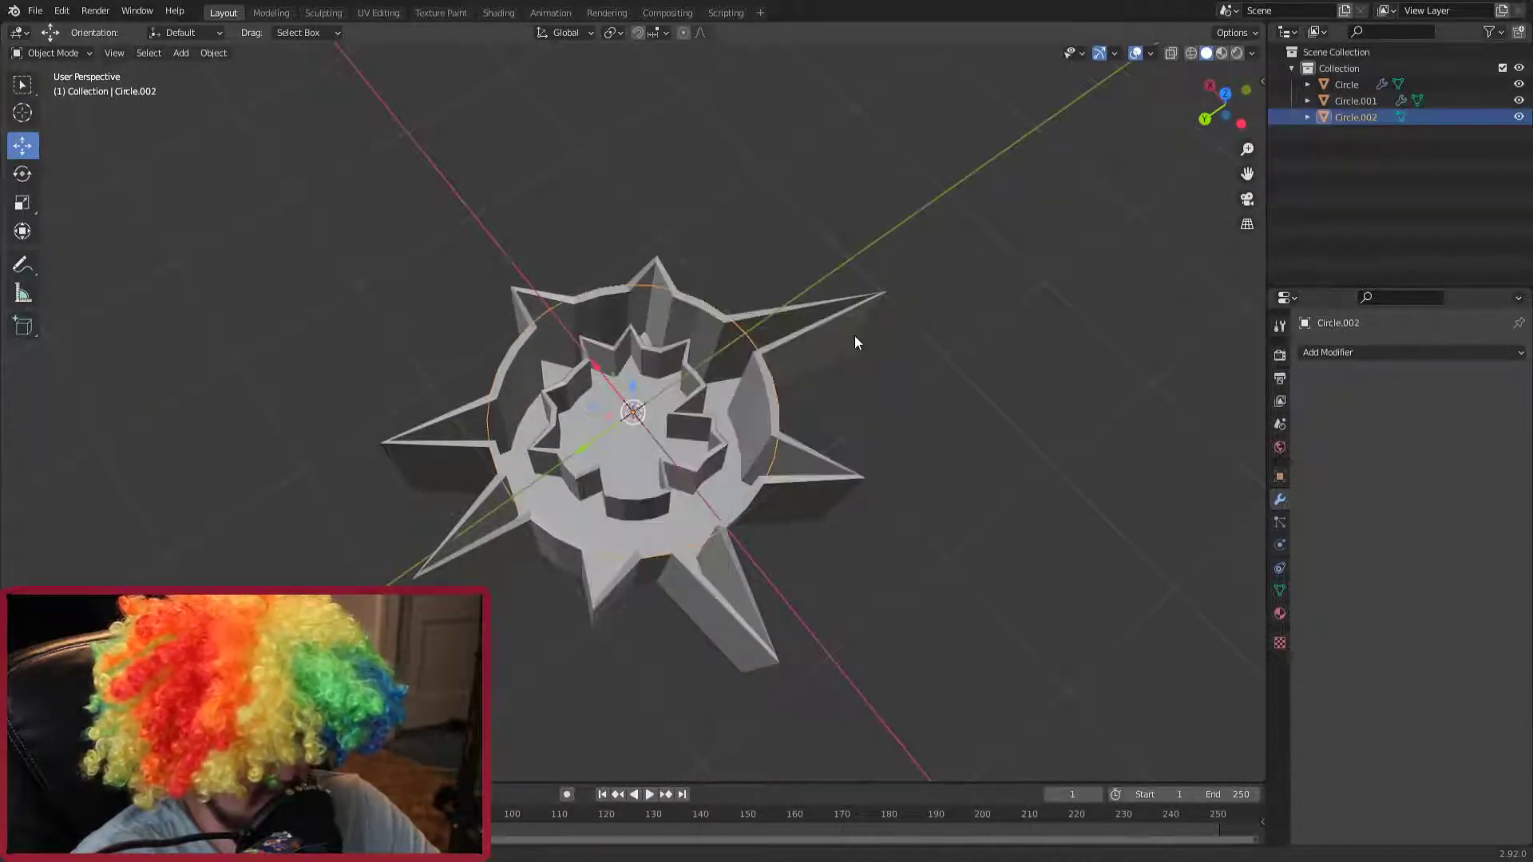
{"action": "key", "text": "s"}
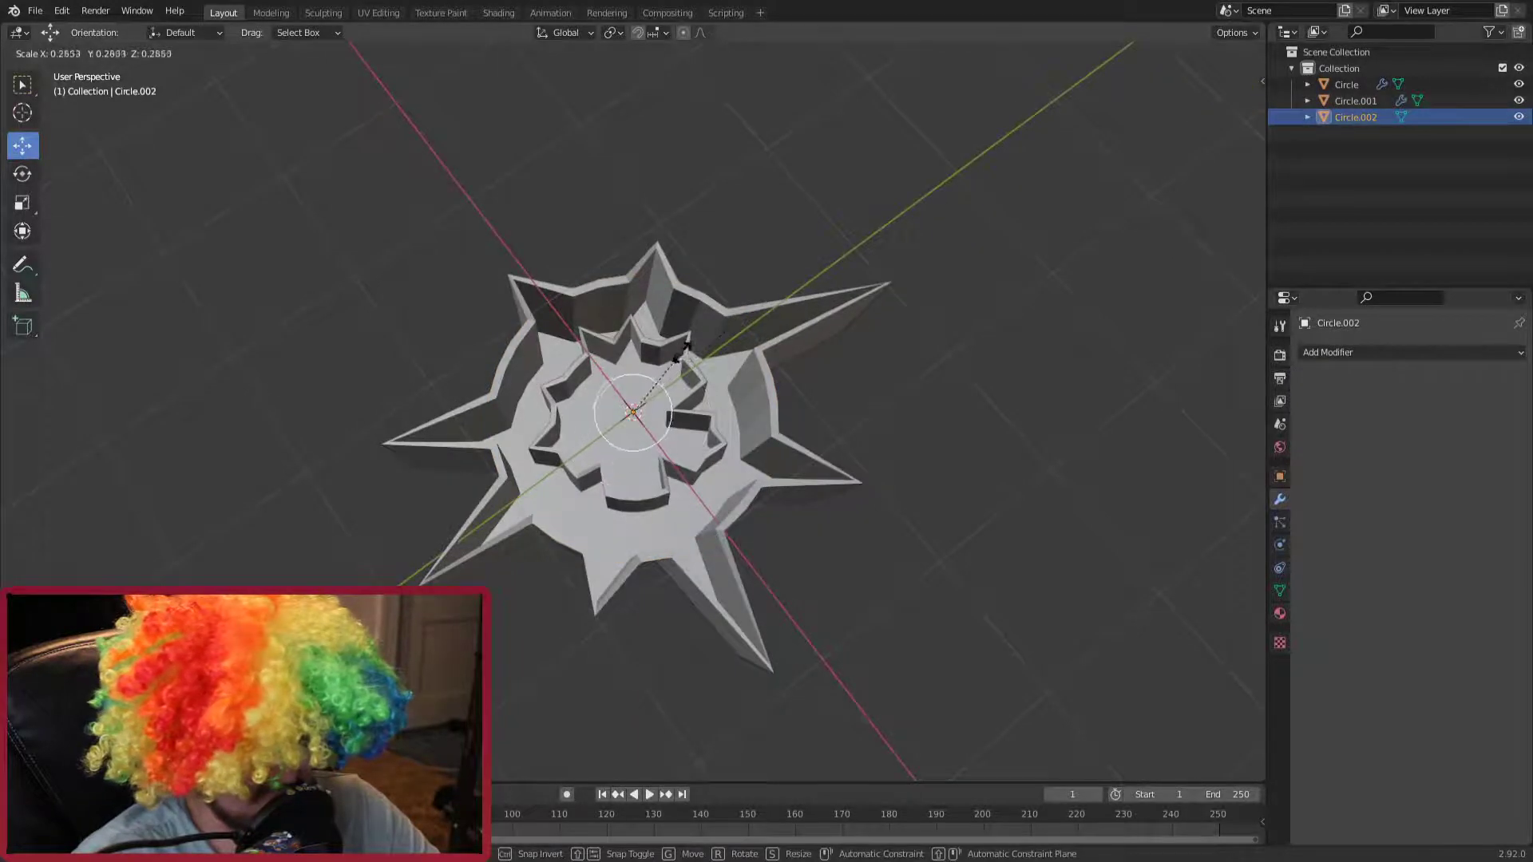
{"action": "left_click", "coordinate": [679, 369]}
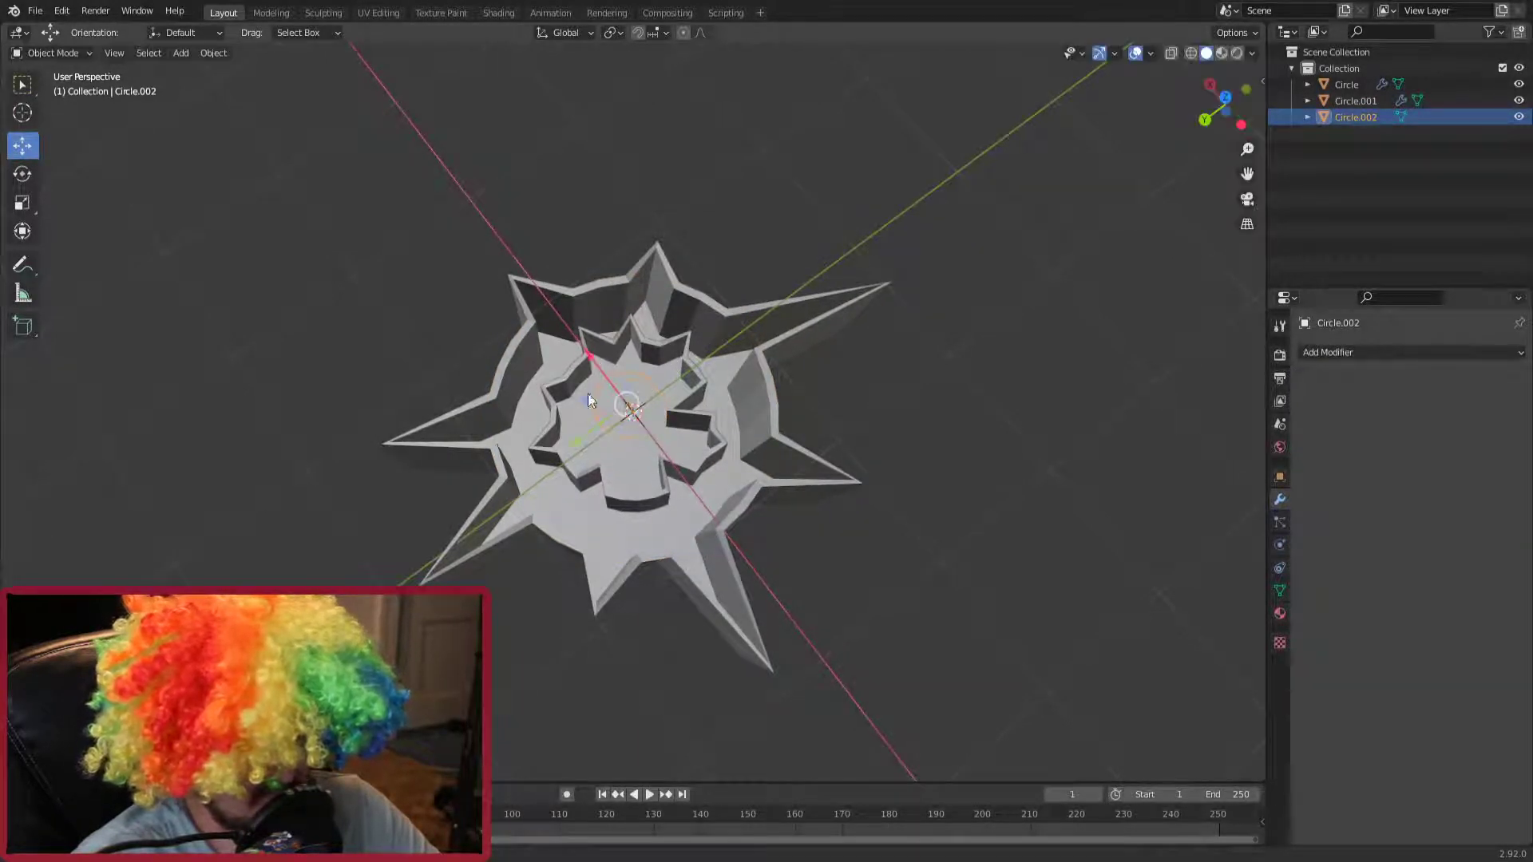
{"action": "mouse_move", "coordinate": [677, 332]}
{"action": "middle_mouse_down"}
{"action": "mouse_move", "coordinate": [749, 318]}
{"action": "mouse_move", "coordinate": [634, 338]}
{"action": "middle_mouse_up"}
{"action": "scroll", "coordinate": [749, 318], "scroll_direction": "up", "scroll_amount": 5}
{"action": "key", "text": "g"}
{"action": "left_click", "coordinate": [643, 399]}
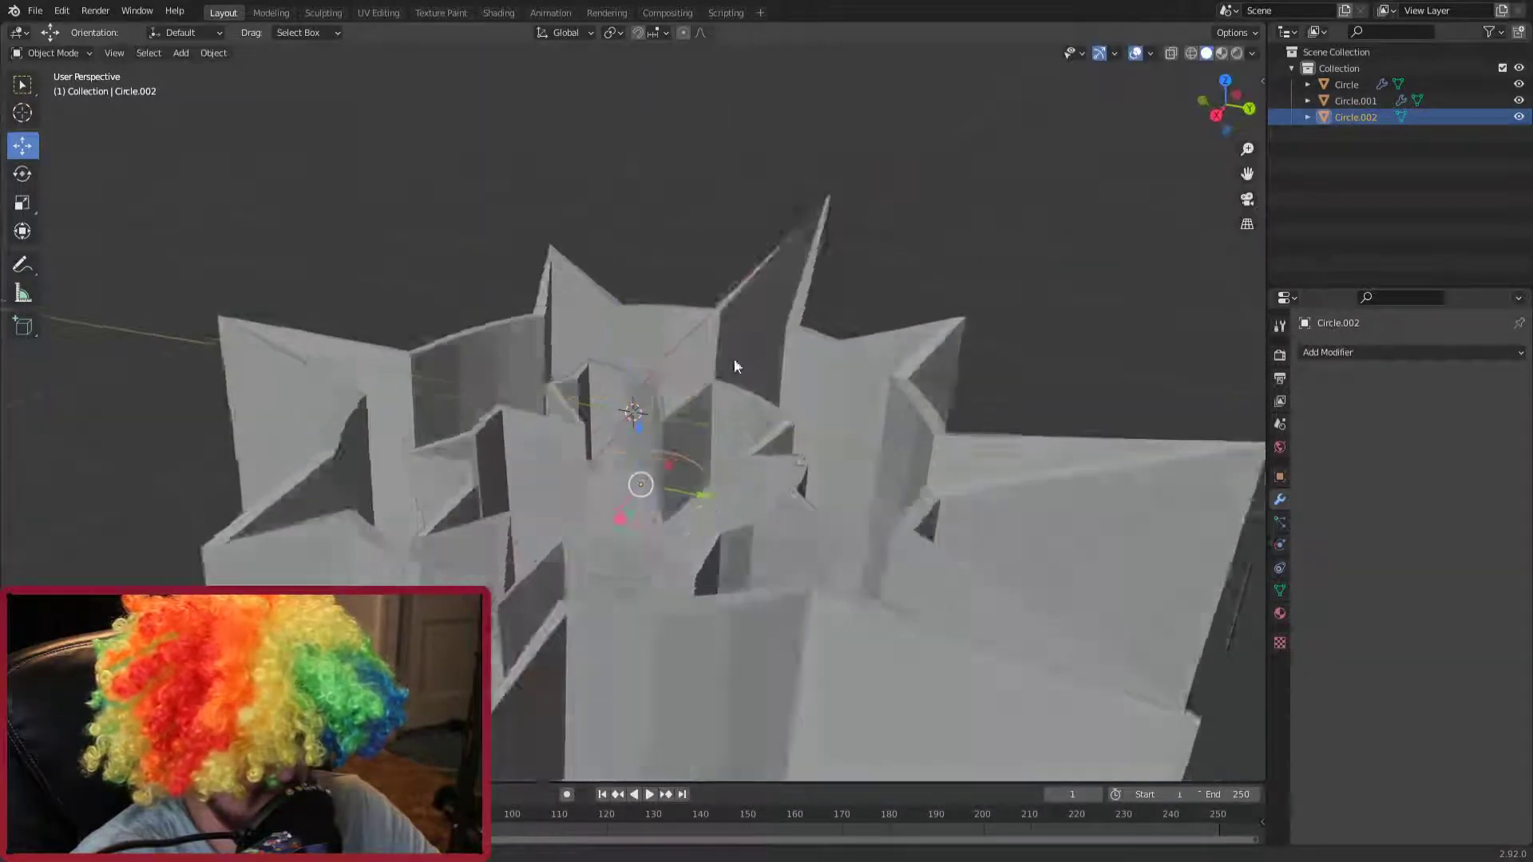
{"action": "mouse_move", "coordinate": [734, 358]}
{"action": "middle_mouse_down"}
{"action": "mouse_move", "coordinate": [792, 363]}
{"action": "mouse_move", "coordinate": [774, 433]}
{"action": "middle_mouse_up"}
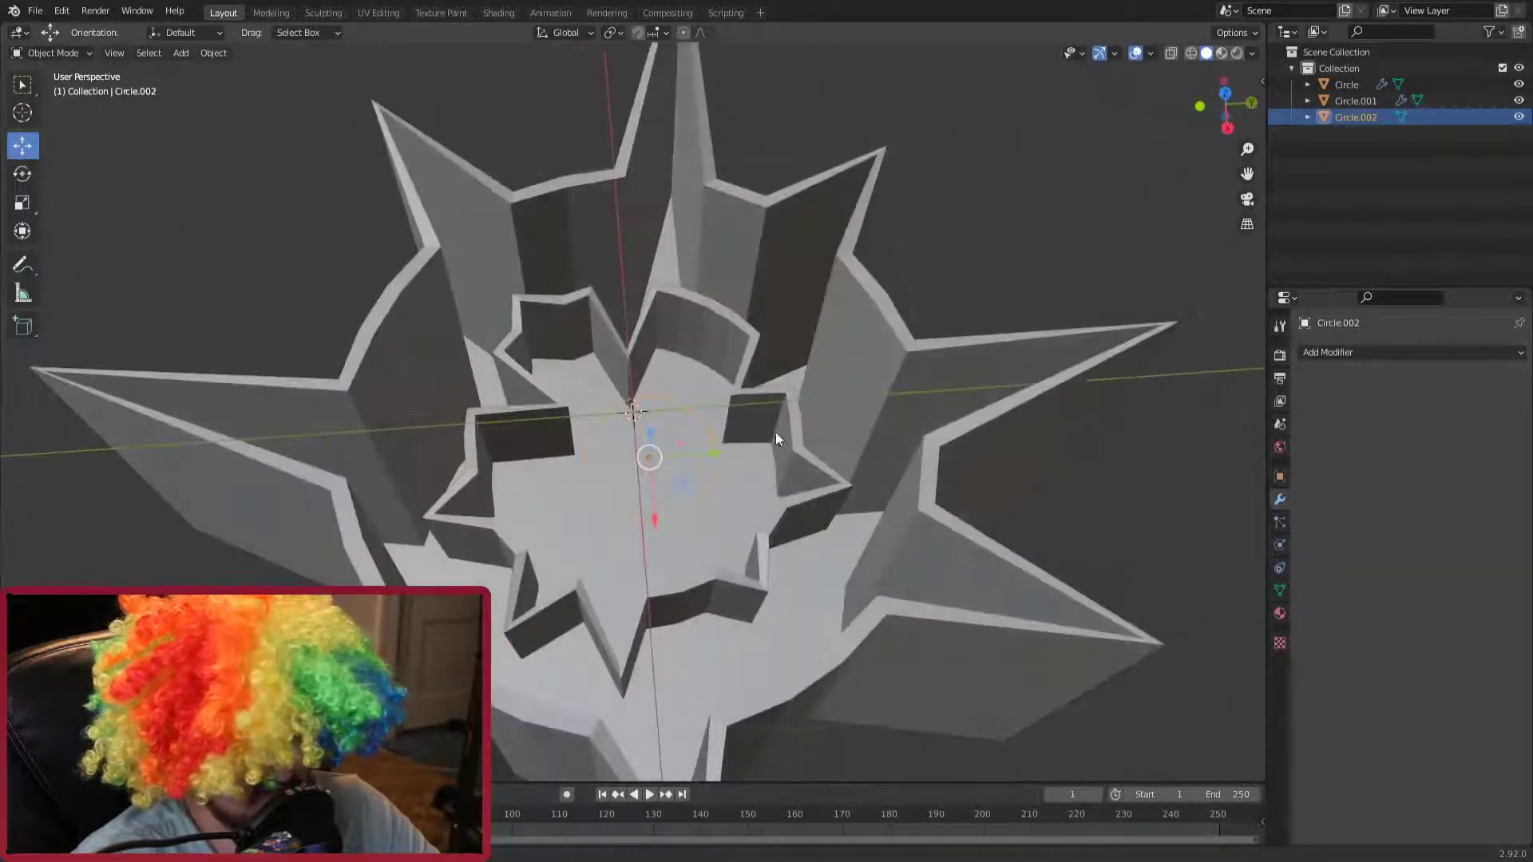
Step: Pull the third circle's top, right and bottom vertices outward into spikes
{"action": "key", "text": "Tab"}
{"action": "middle_click_drag", "start_coordinate": [704, 357], "coordinate": [675, 368]}
{"action": "left_click", "coordinate": [674, 368]}
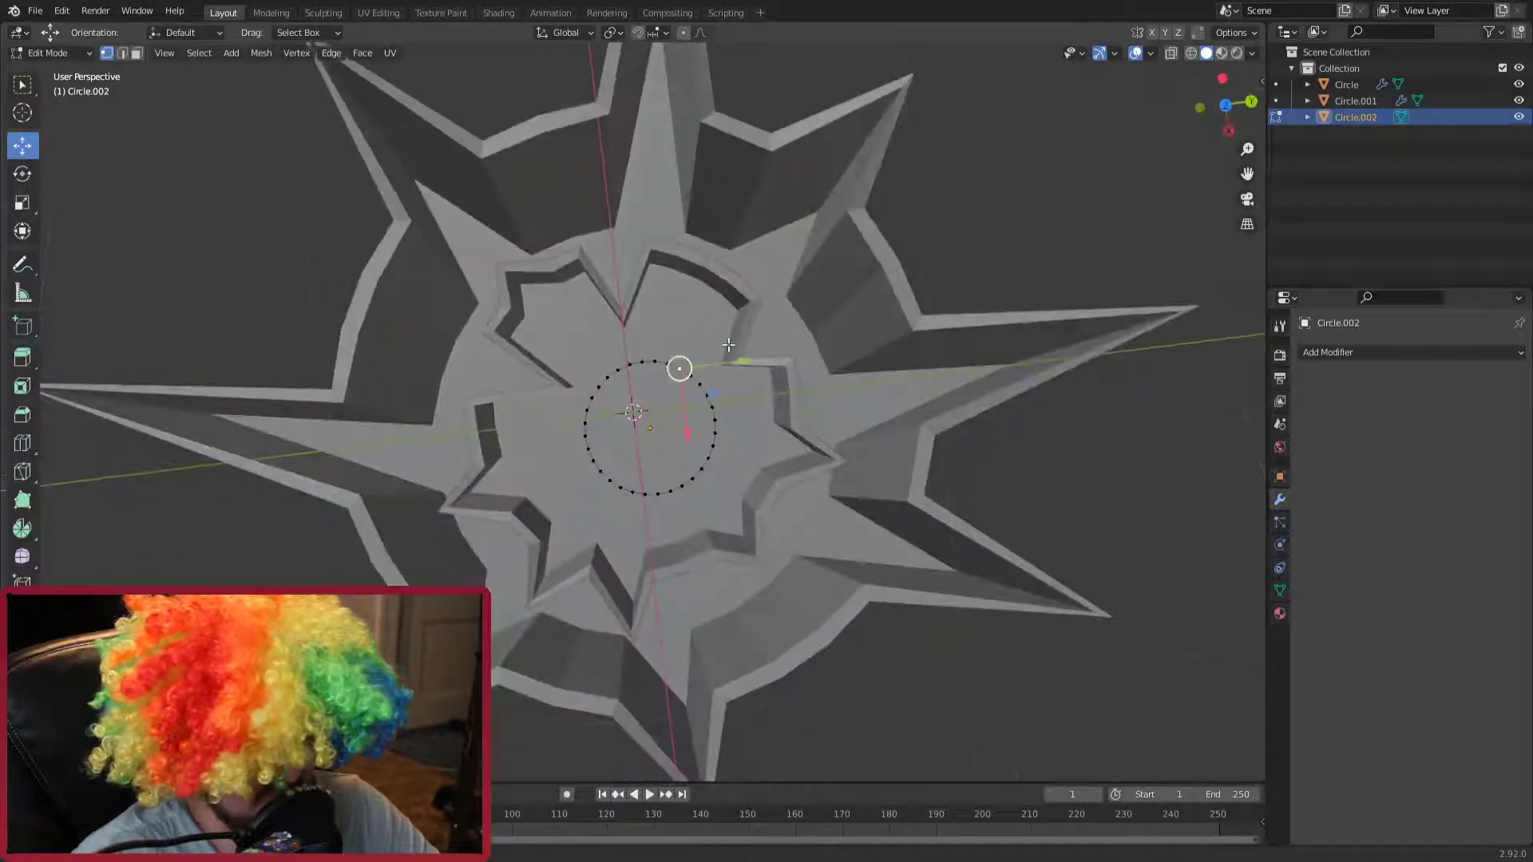
{"action": "left_click_drag", "start_coordinate": [684, 366], "coordinate": [686, 340]}
{"action": "left_click_drag", "start_coordinate": [710, 407], "coordinate": [744, 406]}
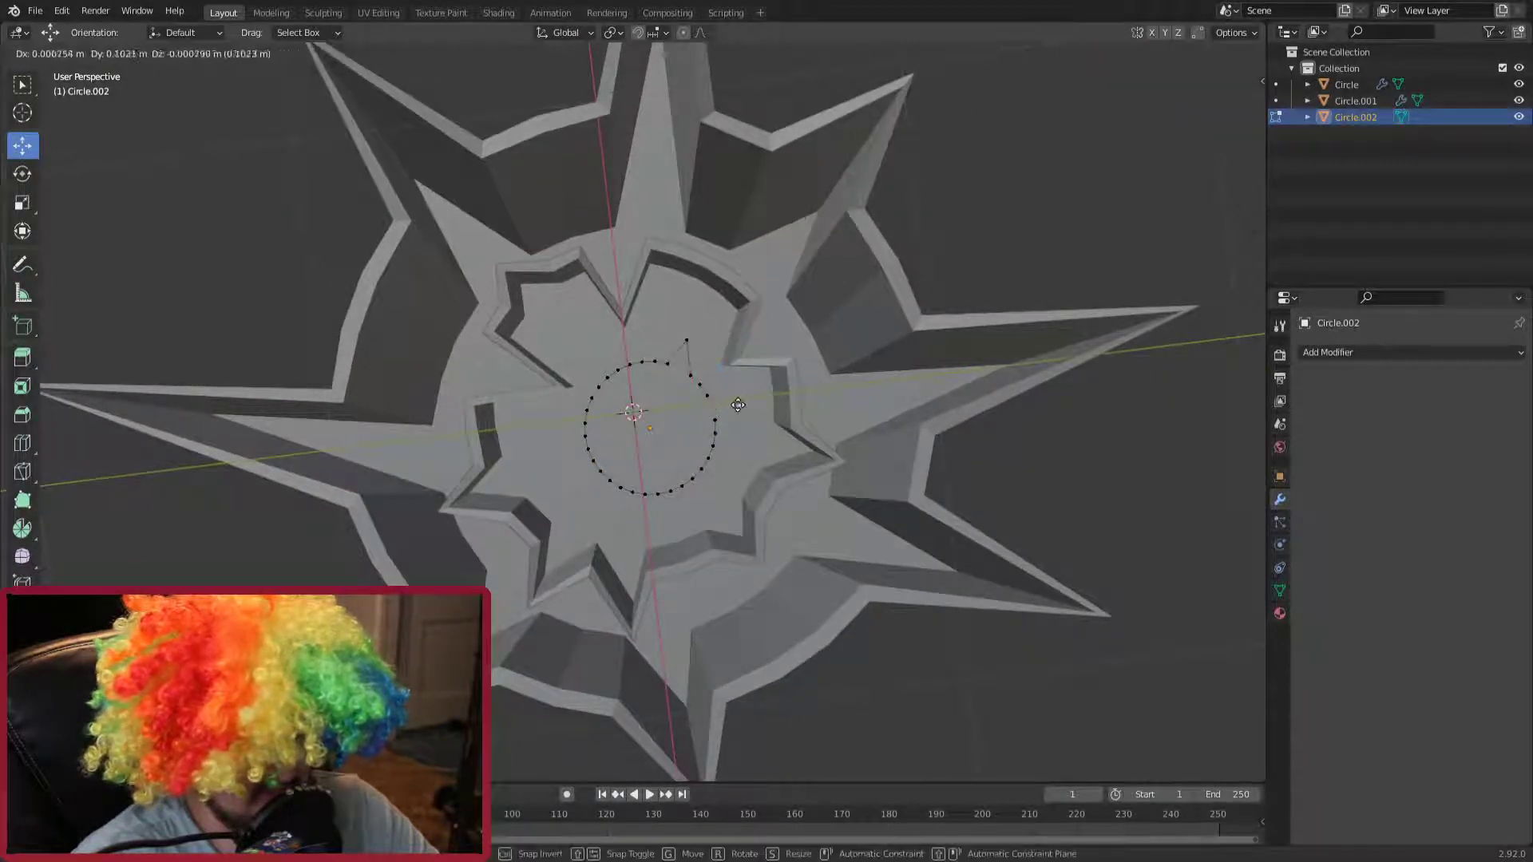
{"action": "left_click", "coordinate": [709, 455]}
{"action": "mouse_move", "coordinate": [709, 455]}
{"action": "left_mouse_down"}
{"action": "mouse_move", "coordinate": [724, 469]}
{"action": "mouse_move", "coordinate": [738, 434]}
{"action": "left_mouse_up"}
{"action": "left_click", "coordinate": [655, 488]}
{"action": "left_click_drag", "start_coordinate": [655, 490], "coordinate": [650, 509]}
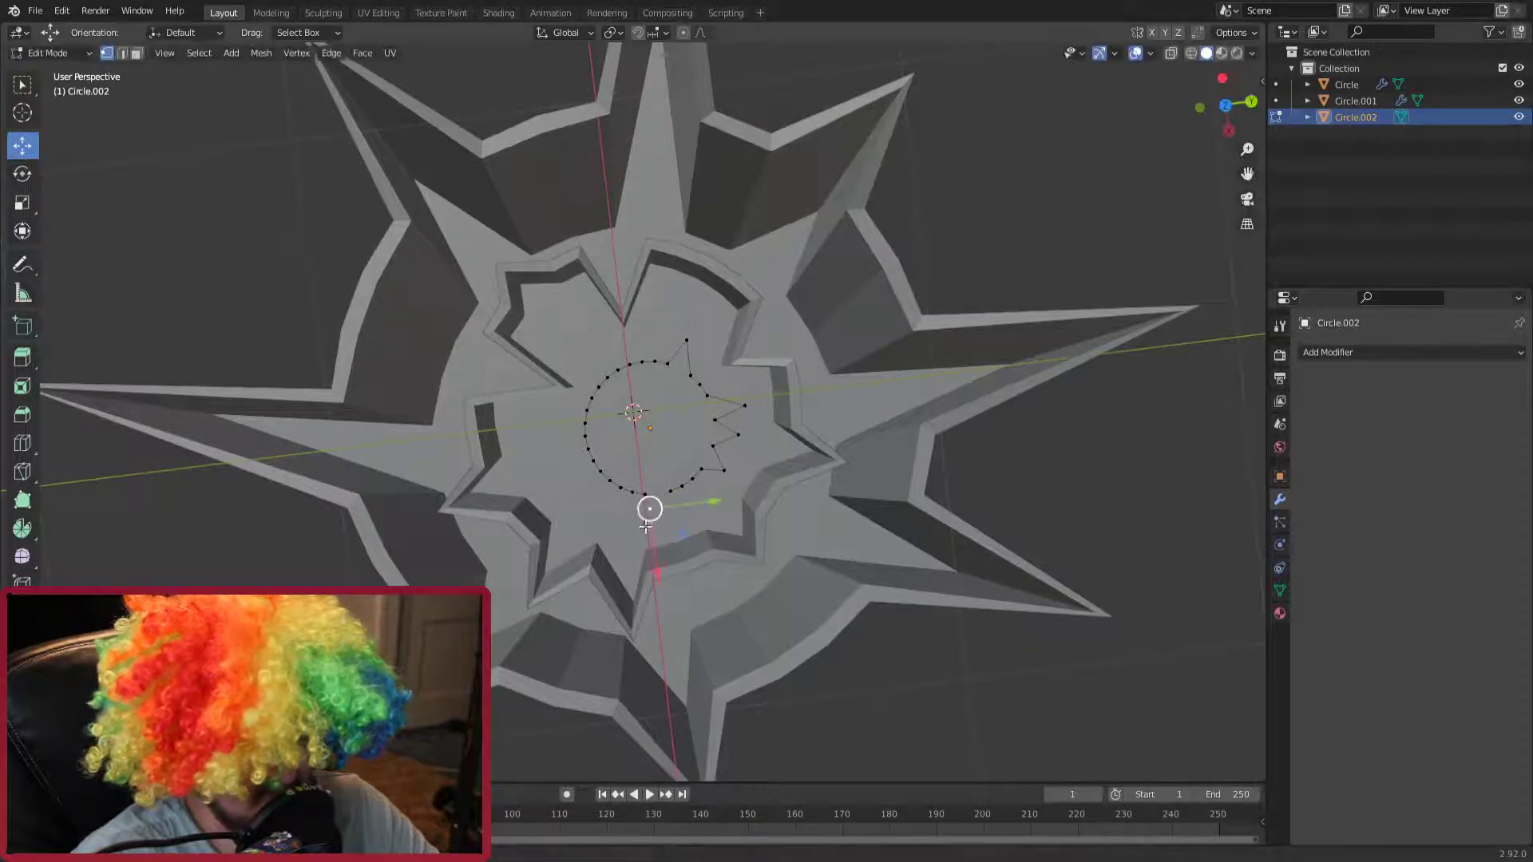
Step: Pull its left, upper-left, upper and lower vertices outward into more spikes
{"action": "left_click", "coordinate": [586, 443]}
{"action": "left_click_drag", "start_coordinate": [586, 444], "coordinate": [539, 456]}
{"action": "left_click", "coordinate": [600, 387]}
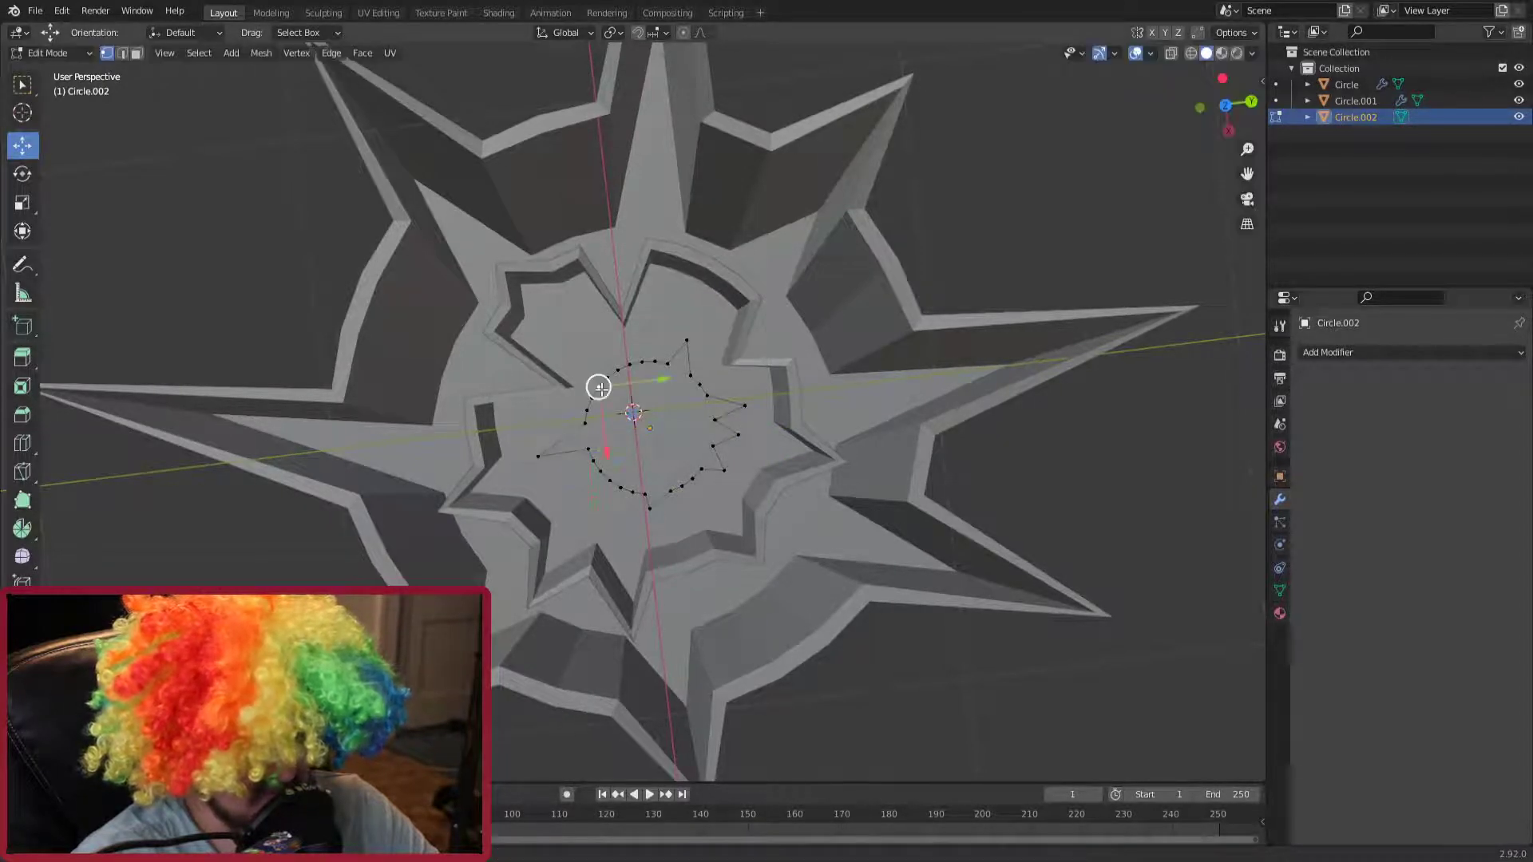
{"action": "mouse_move", "coordinate": [599, 385]}
{"action": "left_mouse_down"}
{"action": "mouse_move", "coordinate": [580, 358]}
{"action": "mouse_move", "coordinate": [657, 329]}
{"action": "left_mouse_up"}
{"action": "left_click", "coordinate": [654, 364]}
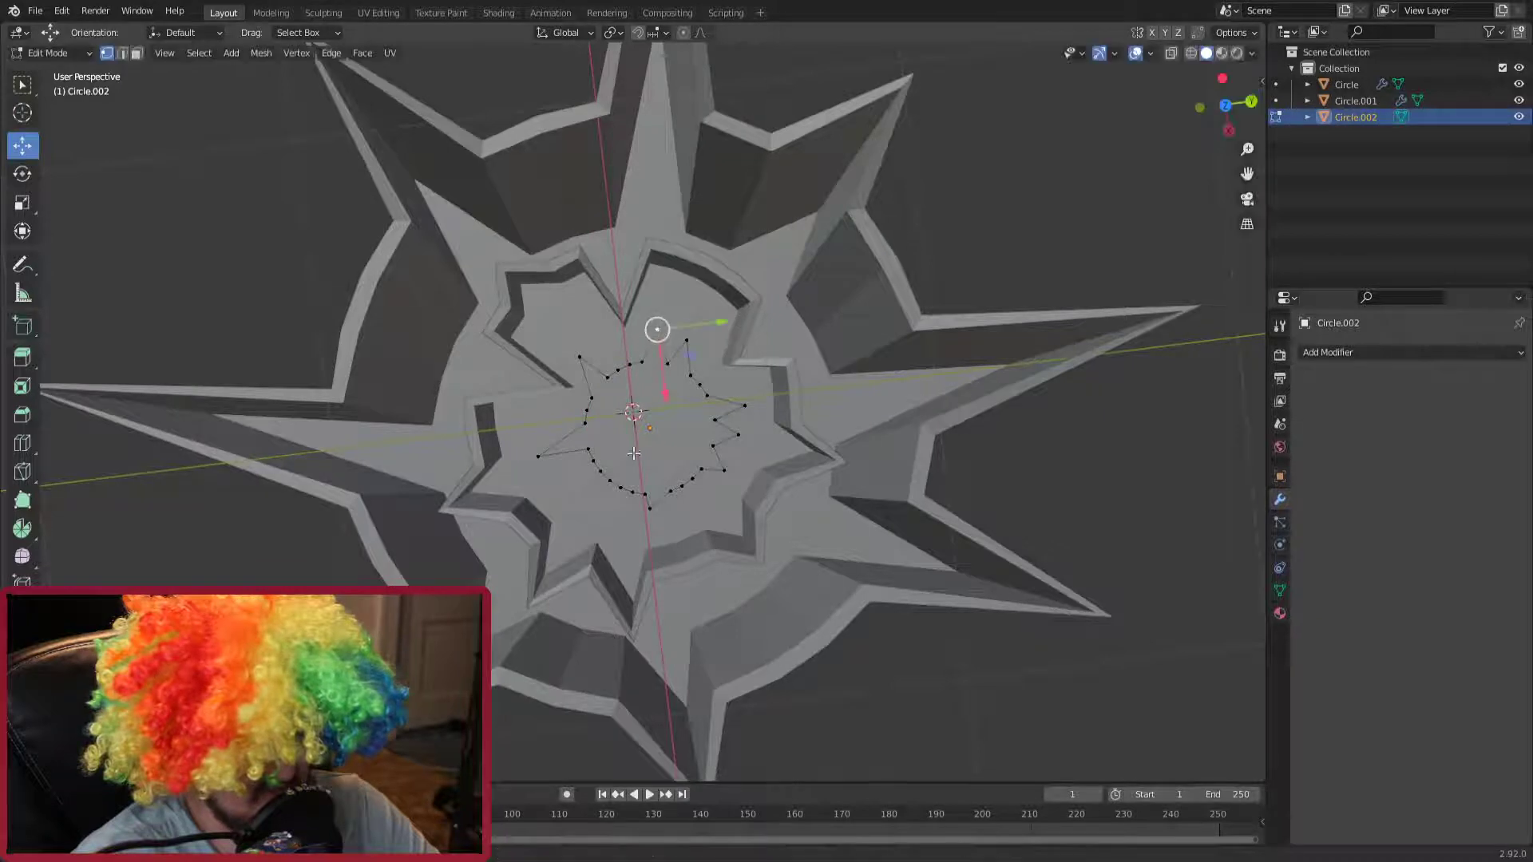
{"action": "left_click", "coordinate": [621, 490]}
{"action": "left_click_drag", "start_coordinate": [621, 490], "coordinate": [602, 516]}
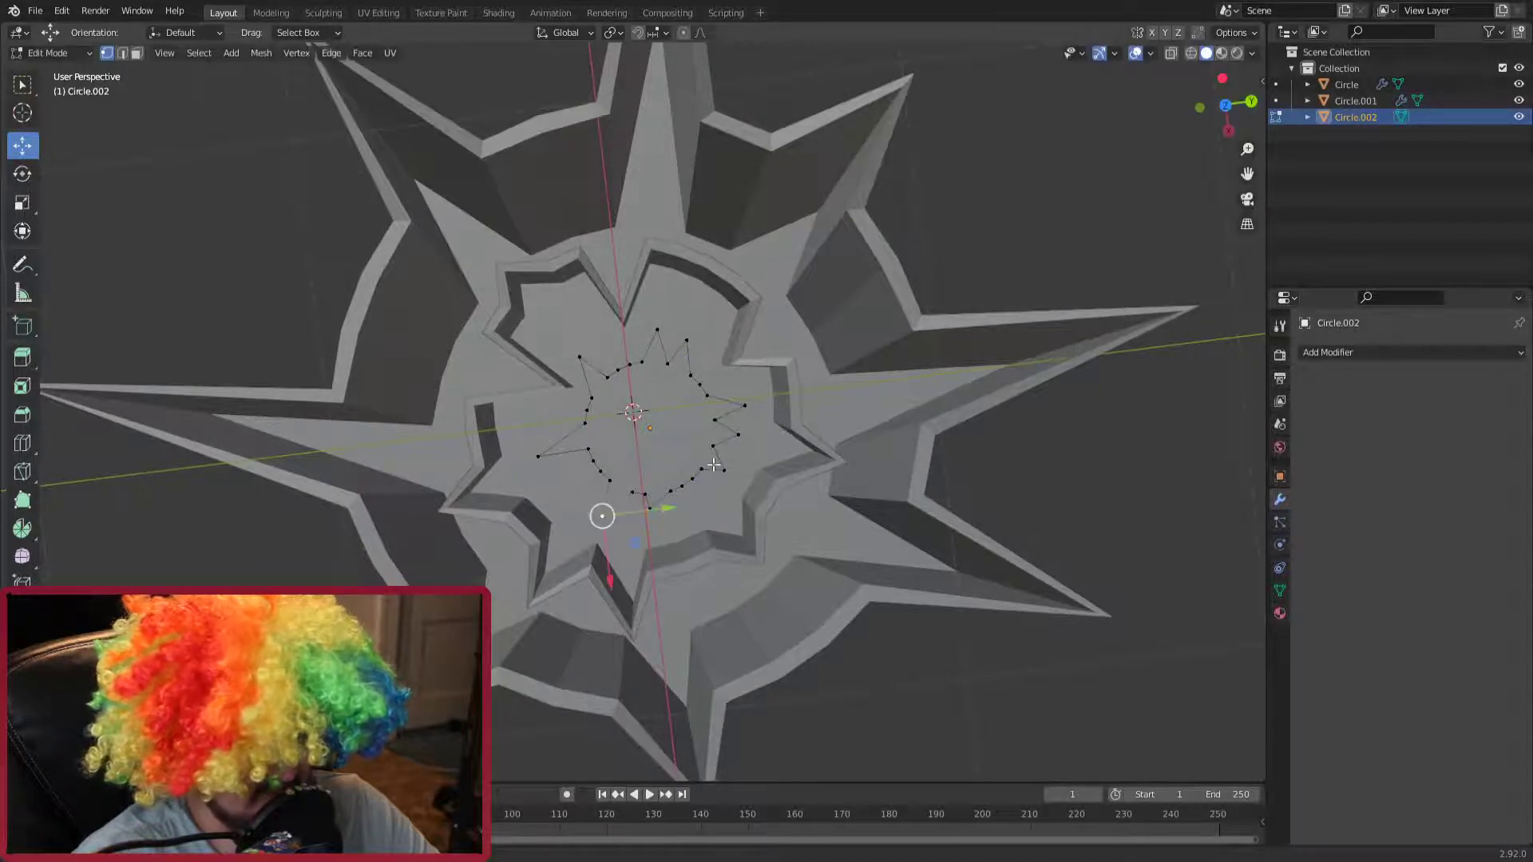
Step: Extrude the whole small star outline downward twice into a band of walls
{"action": "middle_click_drag", "start_coordinate": [712, 465], "coordinate": [723, 376]}
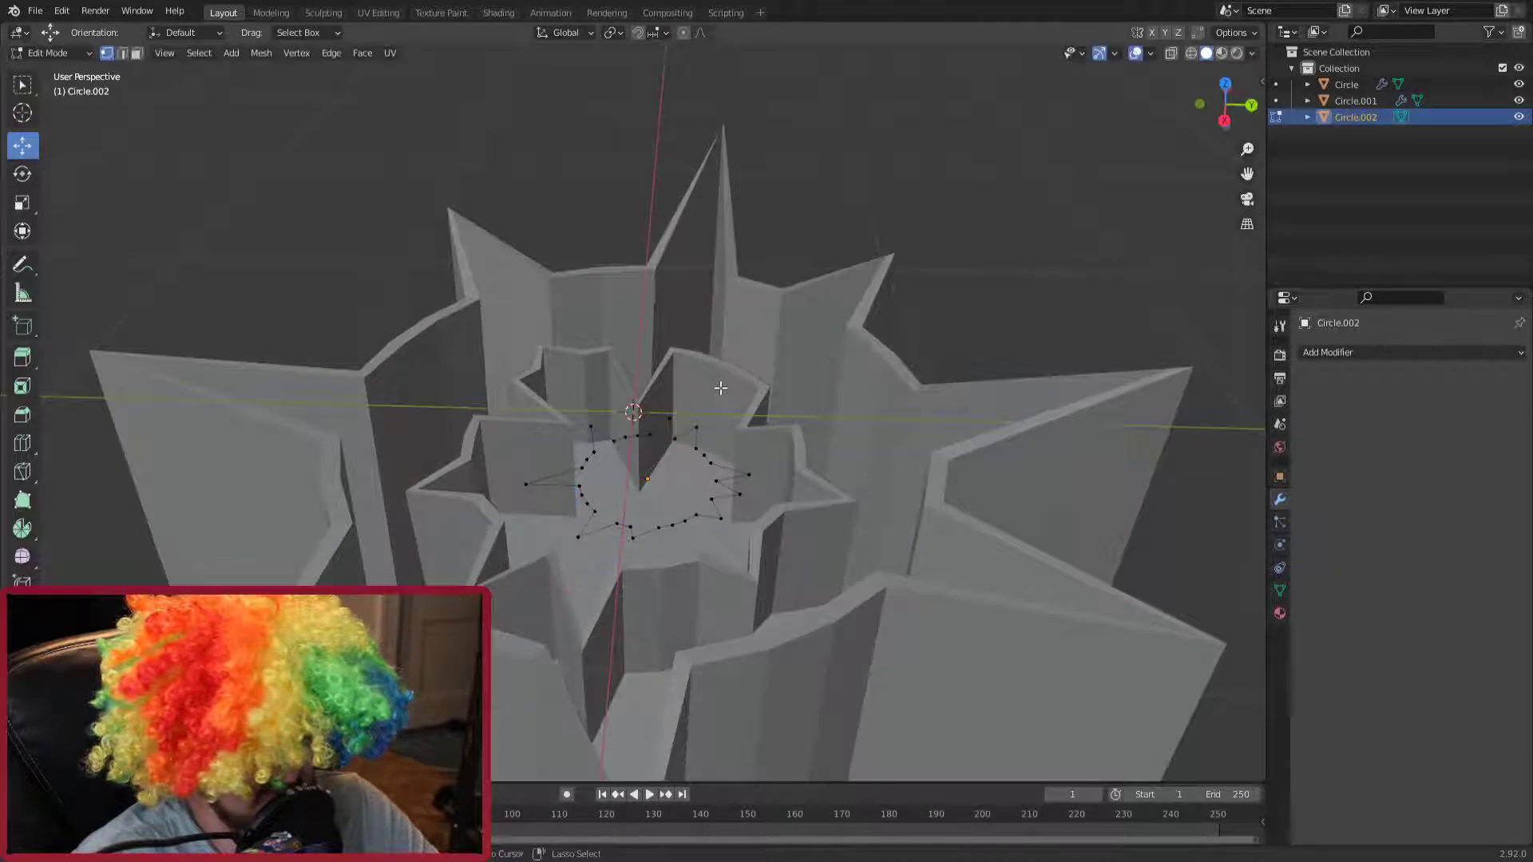
{"action": "key", "text": "a"}
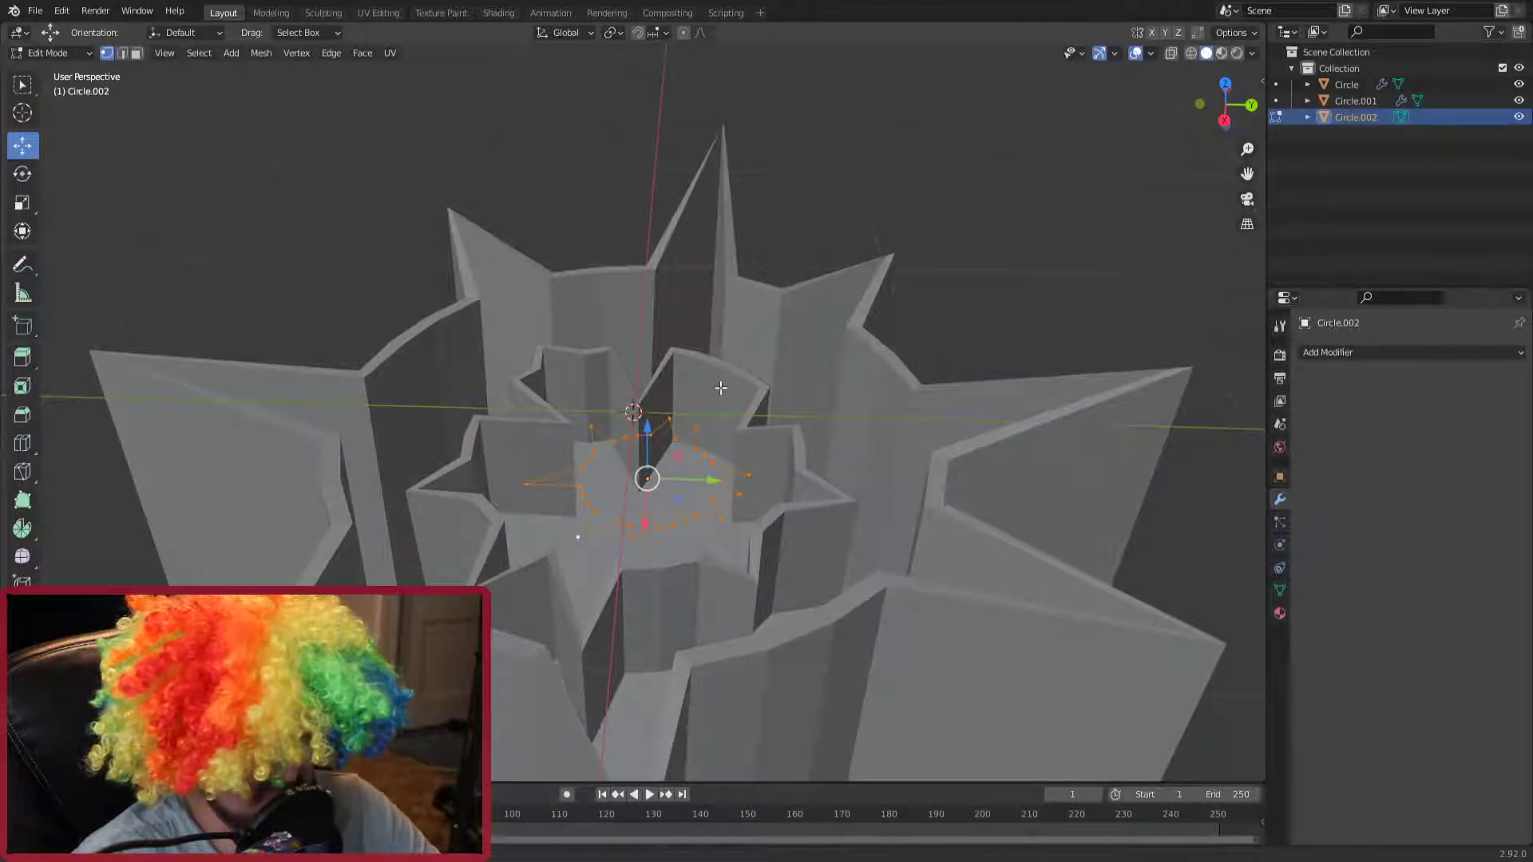
{"action": "key", "text": "e"}
{"action": "left_click", "coordinate": [728, 402]}
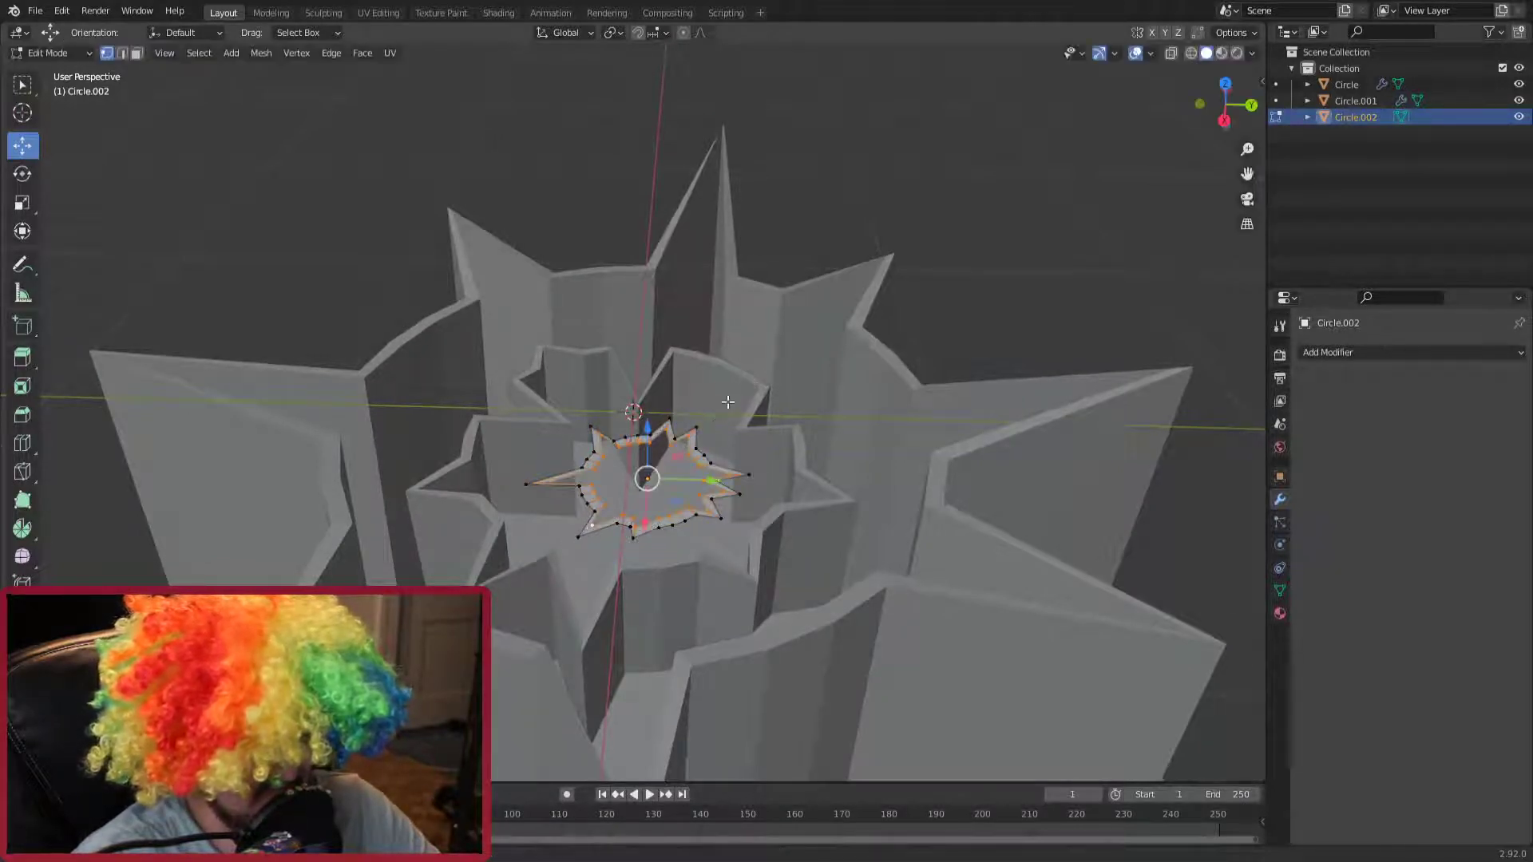
{"action": "middle_click_drag", "start_coordinate": [690, 423], "coordinate": [746, 381]}
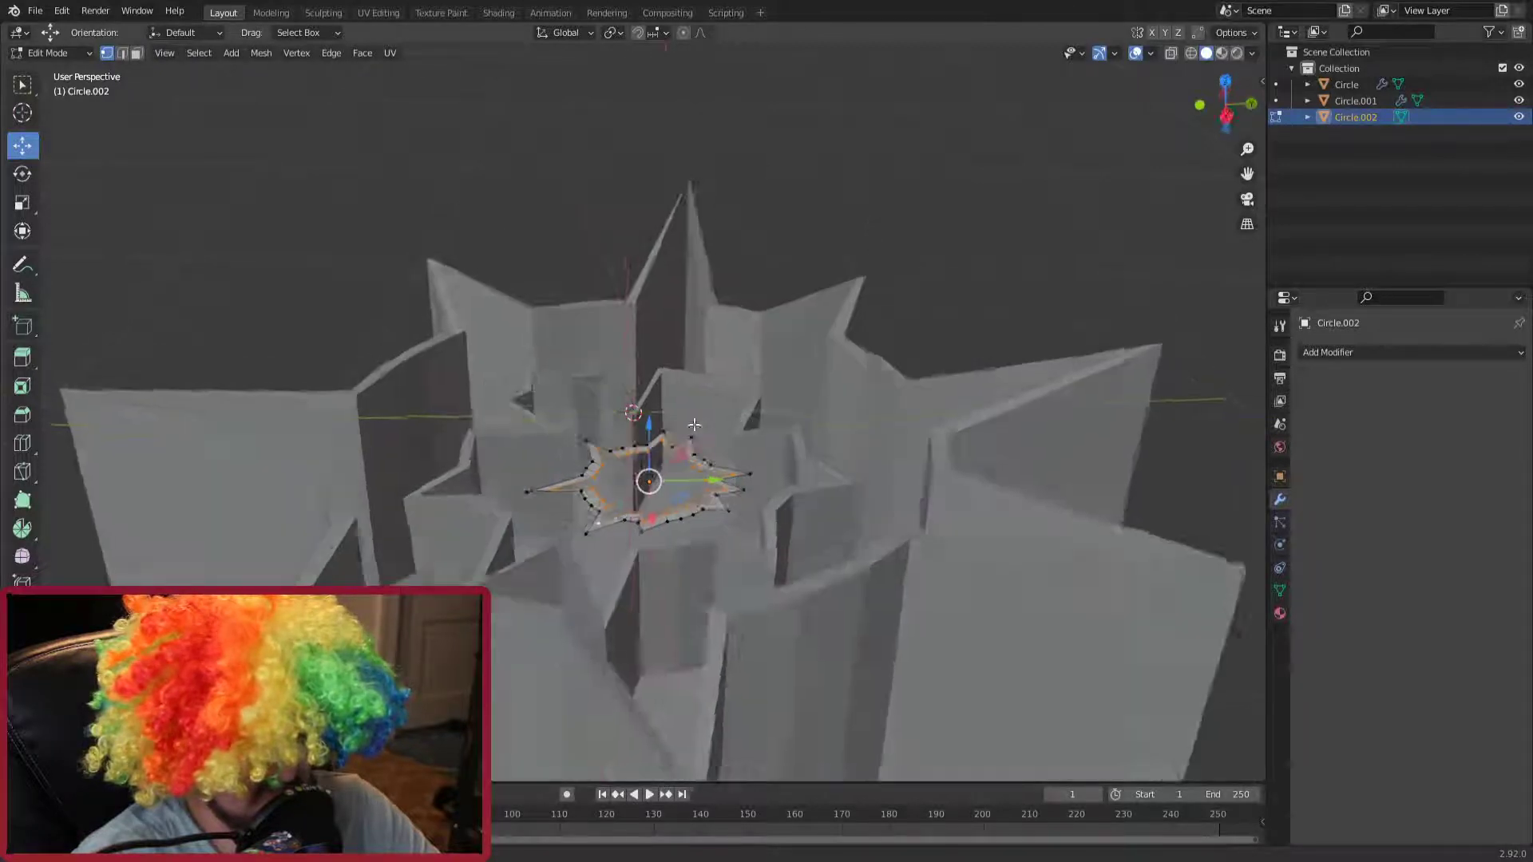
{"action": "key", "text": "e"}
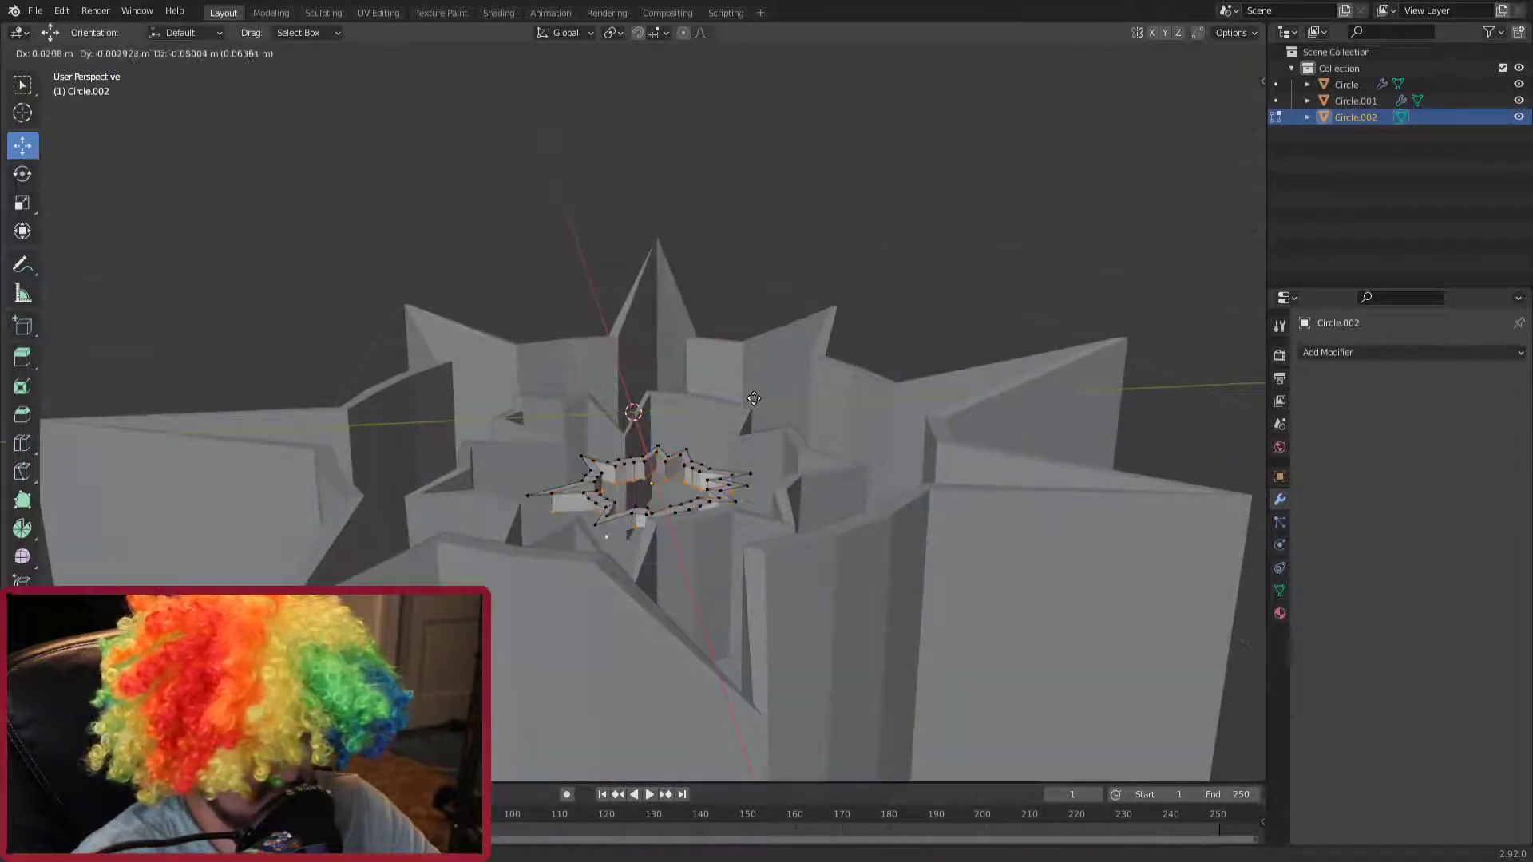
{"action": "left_click", "coordinate": [752, 420]}
{"action": "mouse_move", "coordinate": [753, 421]}
{"action": "middle_mouse_down"}
{"action": "mouse_move", "coordinate": [763, 503]}
{"action": "mouse_move", "coordinate": [735, 431]}
{"action": "middle_mouse_up"}
Step: Fill the ring with a cap face, then delete that face to leave it open-topped
{"action": "key", "text": "a"}
{"action": "key", "text": "f"}
{"action": "key", "text": "alt+a"}
{"action": "left_click", "coordinate": [136, 52]}
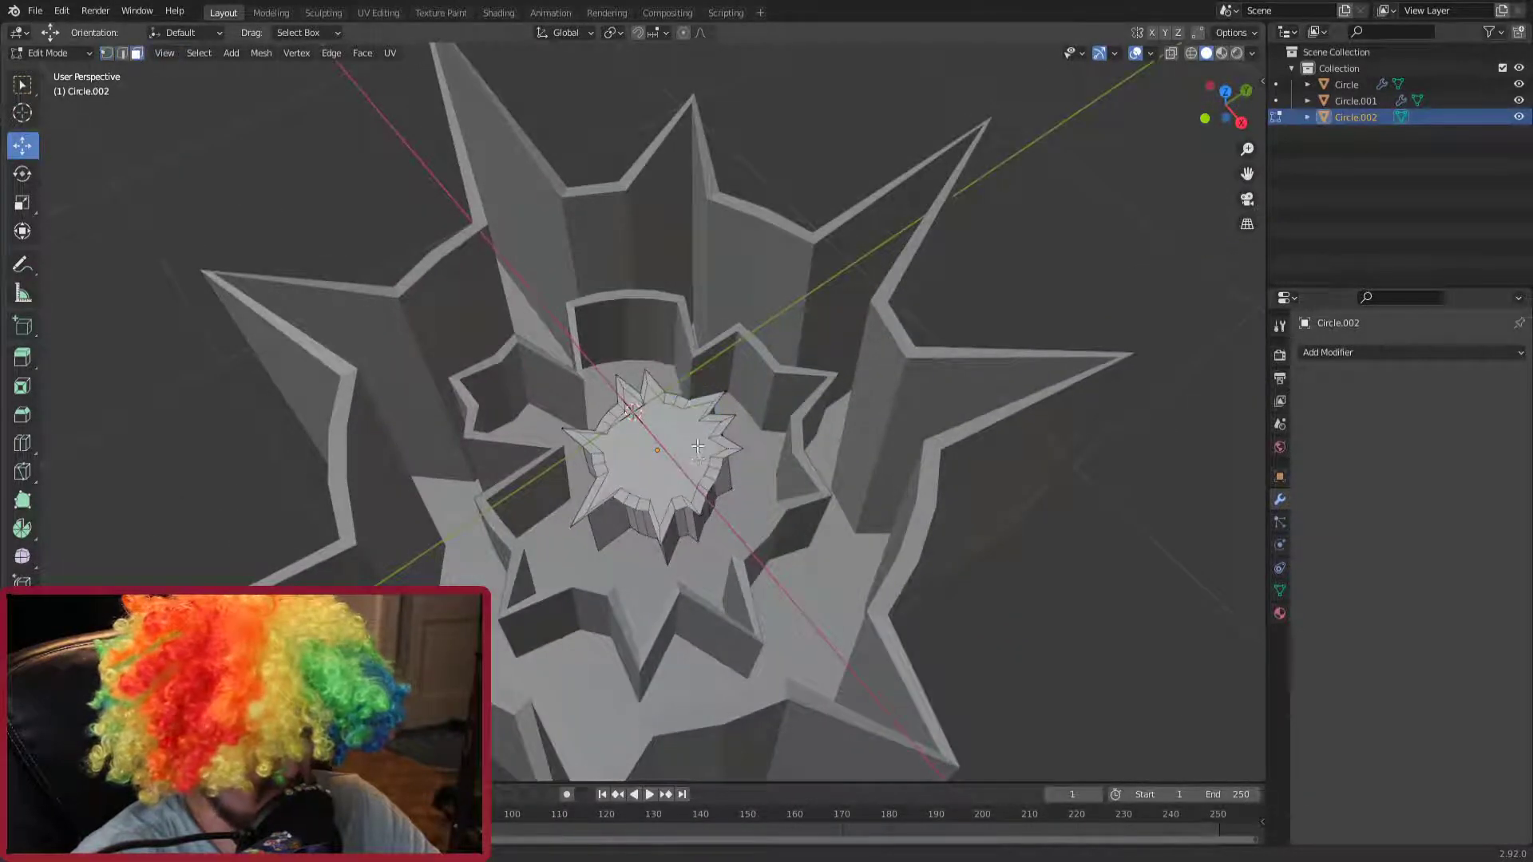
{"action": "left_click", "coordinate": [655, 450]}
{"action": "key", "text": "x"}
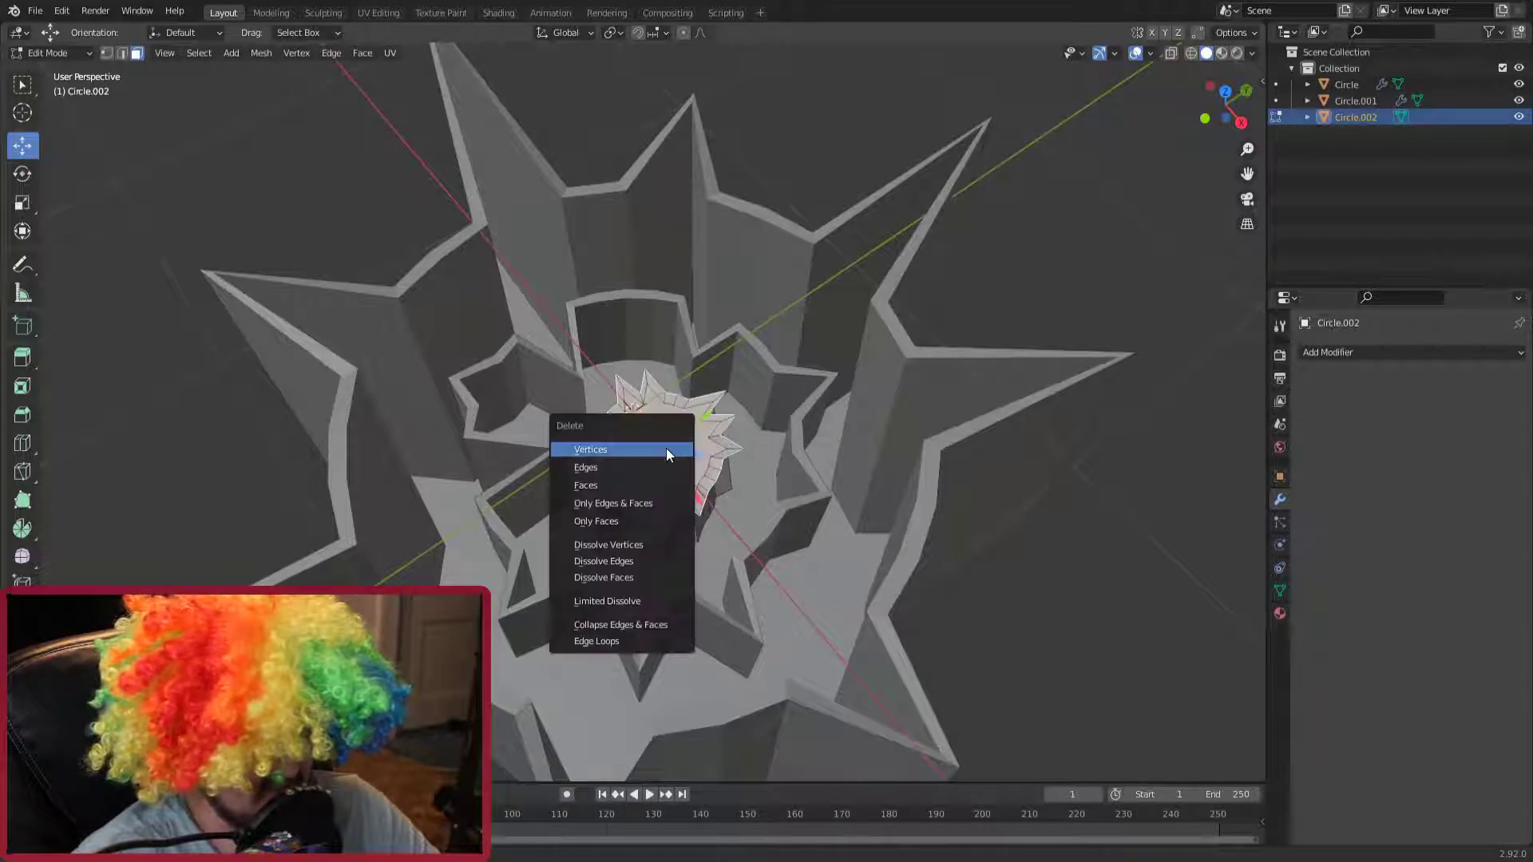
{"action": "left_click", "coordinate": [636, 475]}
{"action": "mouse_move", "coordinate": [636, 475]}
{"action": "middle_mouse_down"}
{"action": "mouse_move", "coordinate": [732, 501]}
{"action": "mouse_move", "coordinate": [759, 440]}
{"action": "middle_mouse_up"}
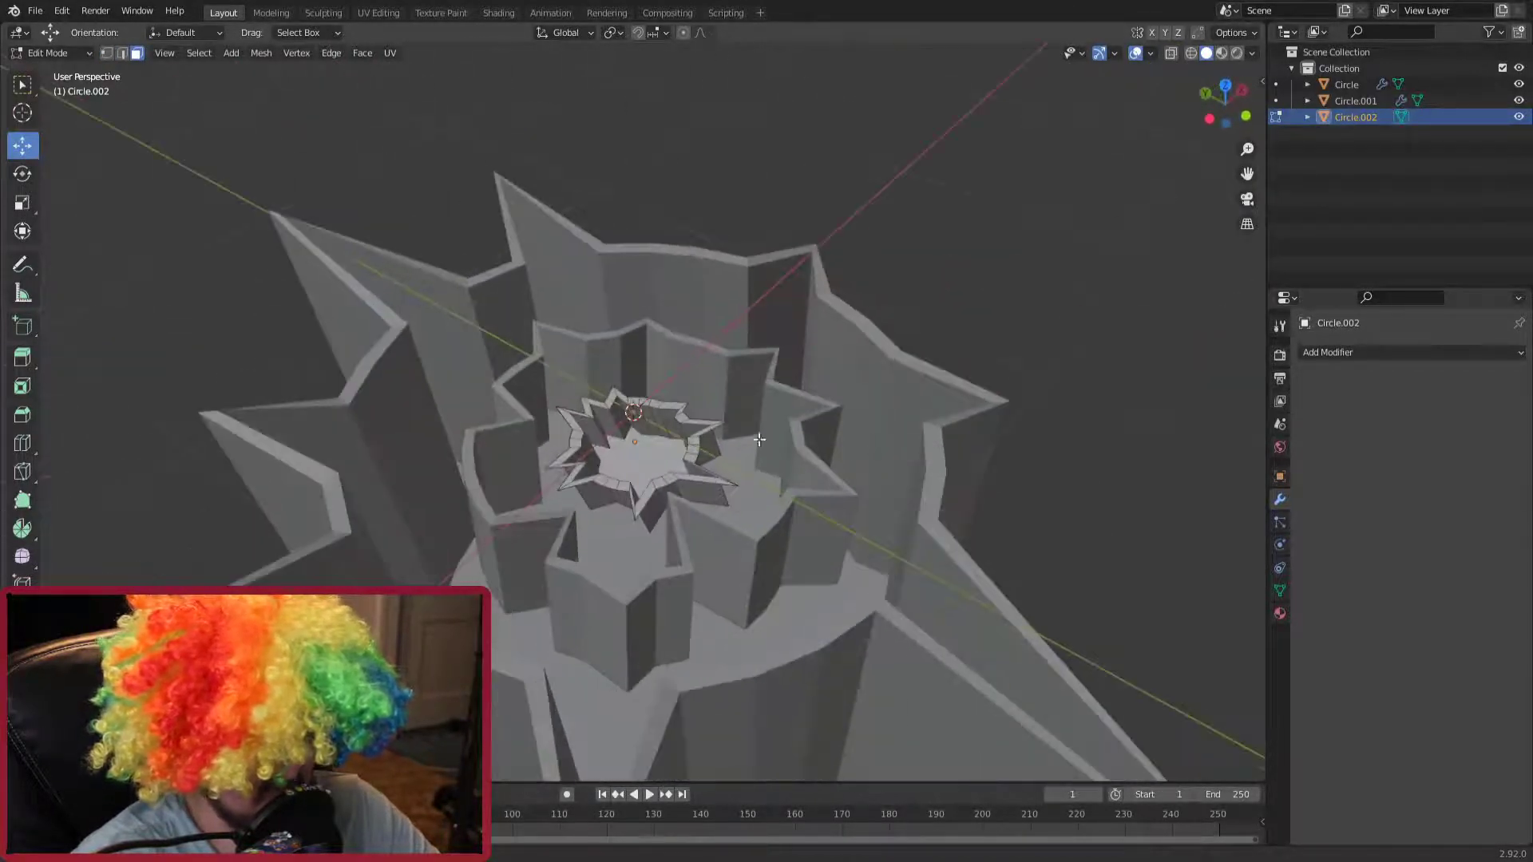
{"action": "key", "text": "a"}
{"action": "key", "text": "Tab"}
Step: Add a Solidify modifier to Circle.002 with 0.08 m thickness
{"action": "left_click", "coordinate": [1325, 352]}
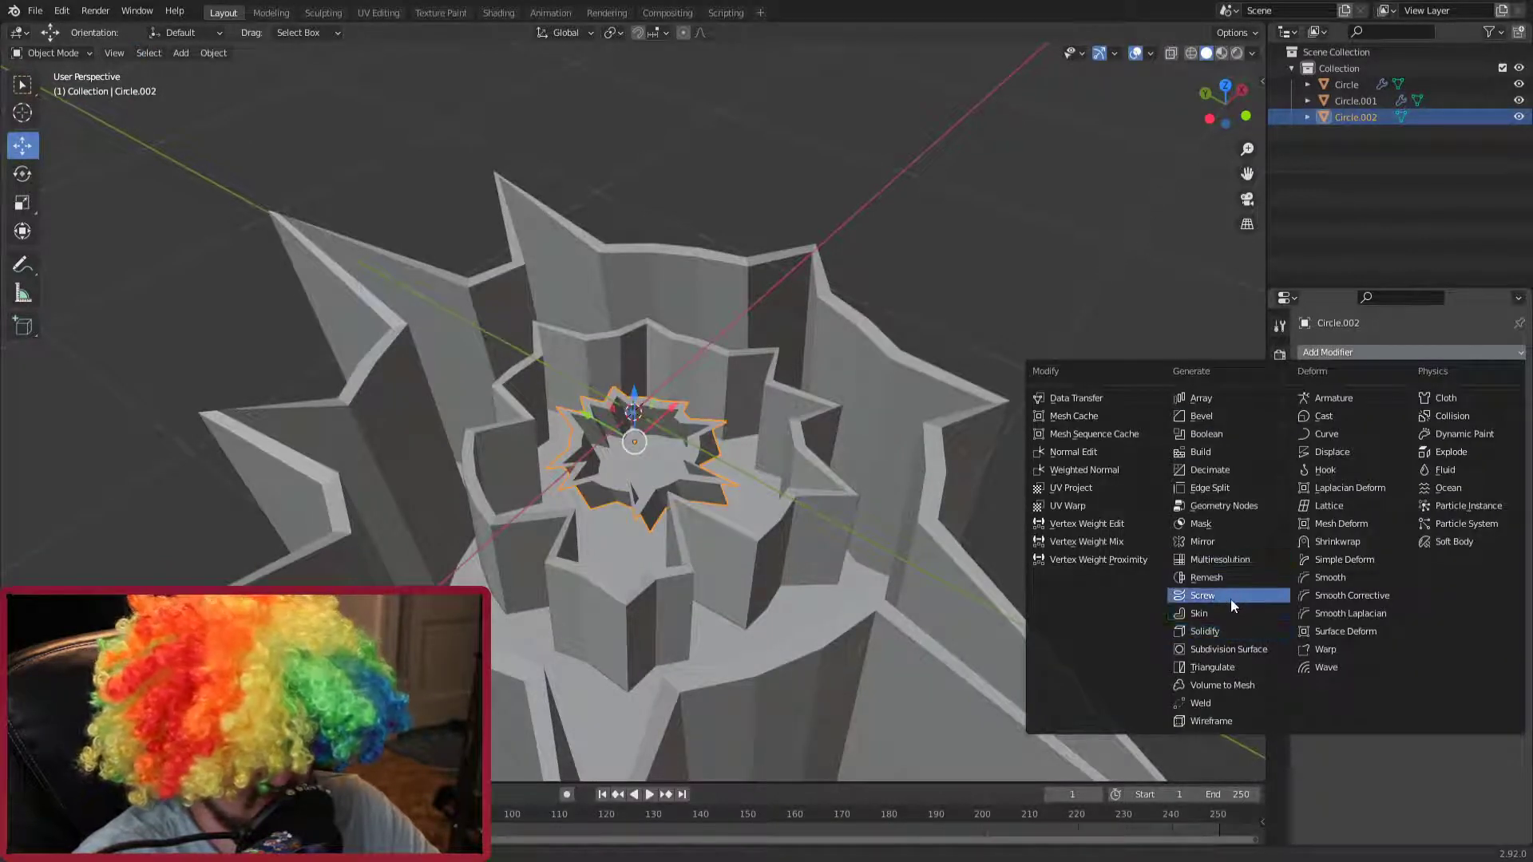
{"action": "left_click", "coordinate": [1217, 625]}
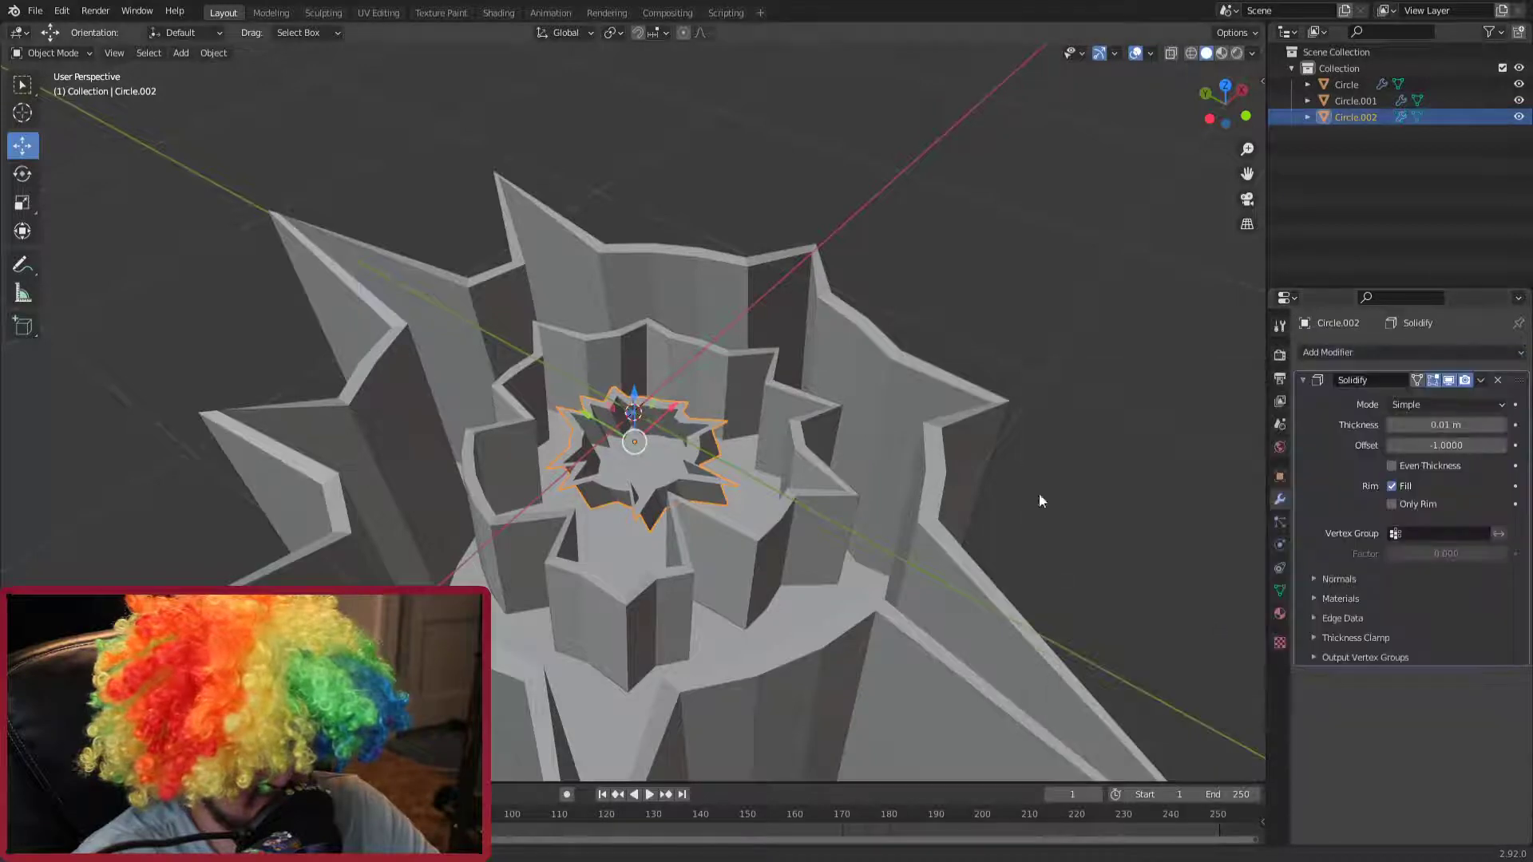
{"action": "mouse_move", "coordinate": [1445, 424]}
{"action": "left_mouse_down"}
{"action": "mouse_move", "coordinate": [1461, 425]}
{"action": "mouse_move", "coordinate": [1445, 425]}
{"action": "left_mouse_up"}
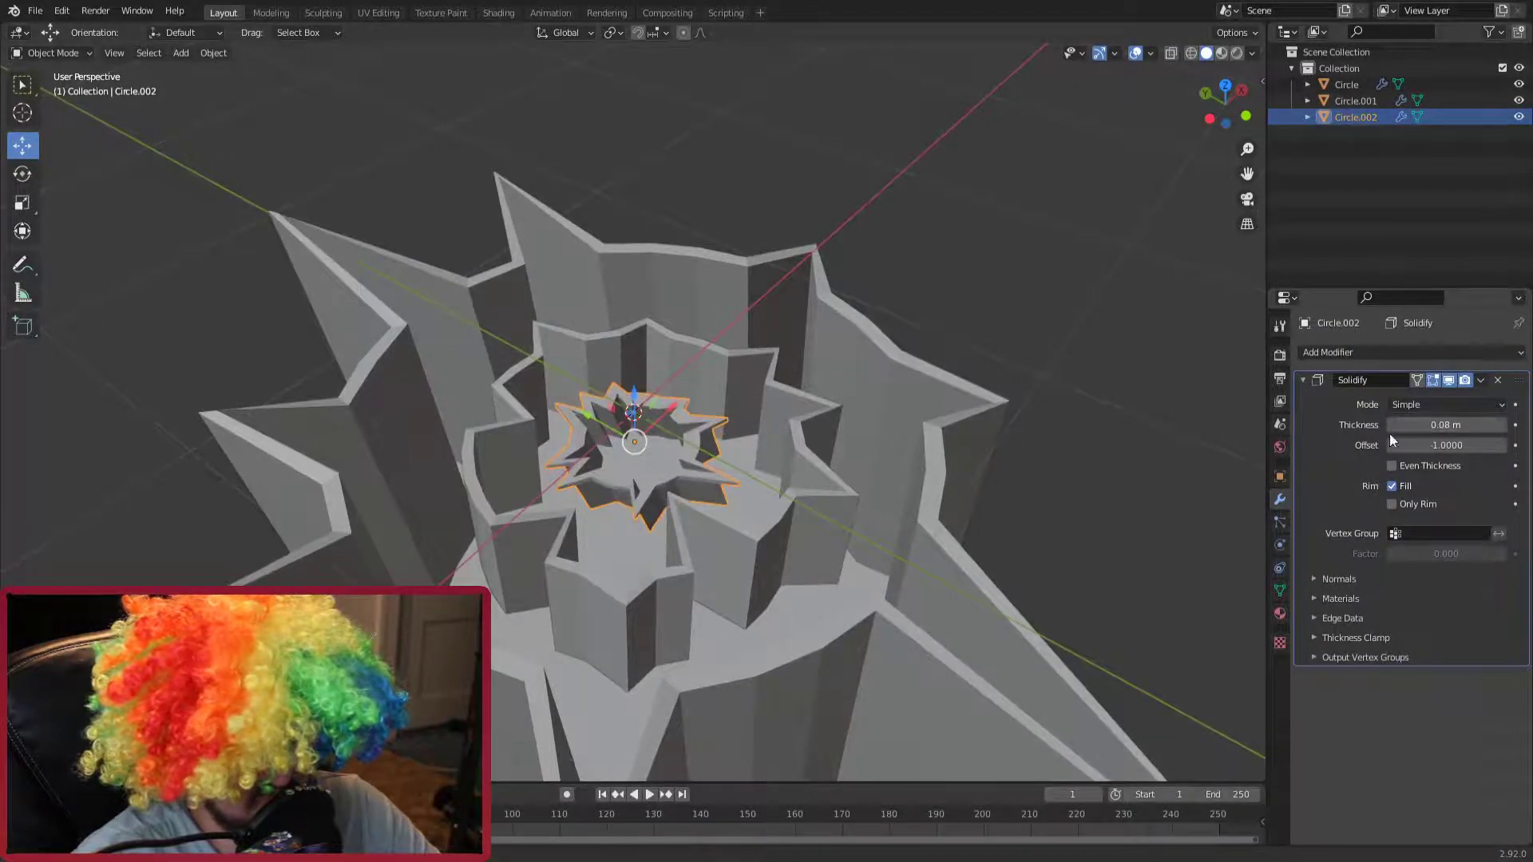
{"action": "mouse_move", "coordinate": [907, 458]}
{"action": "middle_mouse_down"}
{"action": "mouse_move", "coordinate": [697, 350]}
{"action": "mouse_move", "coordinate": [749, 357]}
{"action": "middle_mouse_up"}
{"action": "key", "text": "Tab"}
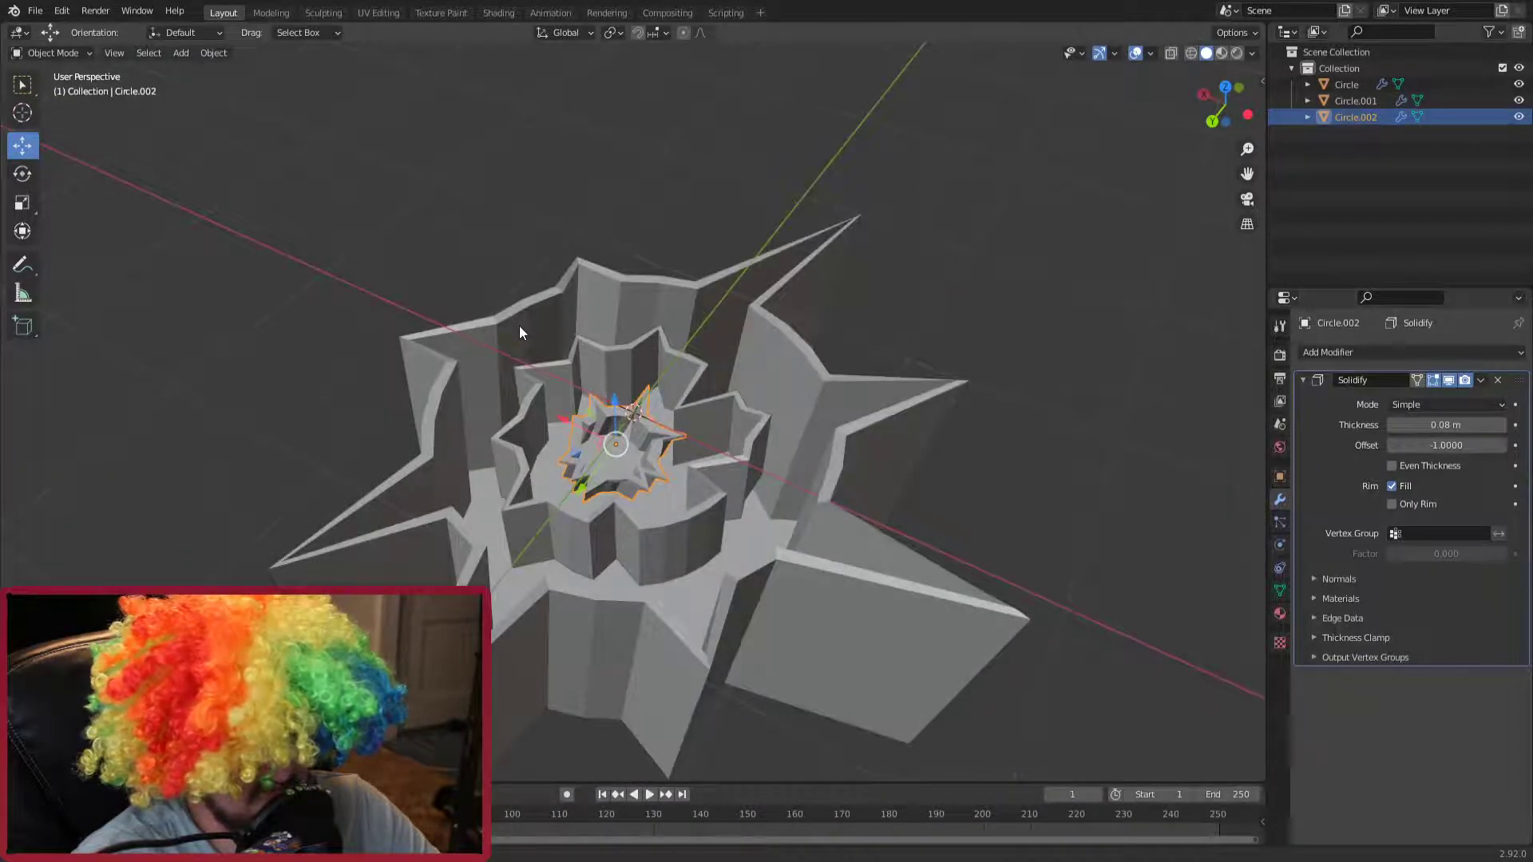
Step: Deselect all, then select Circle.001, Circle and Circle.002 together
{"action": "mouse_move", "coordinate": [518, 326]}
{"action": "middle_mouse_down"}
{"action": "mouse_move", "coordinate": [799, 467]}
{"action": "mouse_move", "coordinate": [803, 500]}
{"action": "mouse_move", "coordinate": [859, 498]}
{"action": "mouse_move", "coordinate": [739, 491]}
{"action": "mouse_move", "coordinate": [735, 517]}
{"action": "middle_mouse_up"}
{"action": "key", "text": "alt+a"}
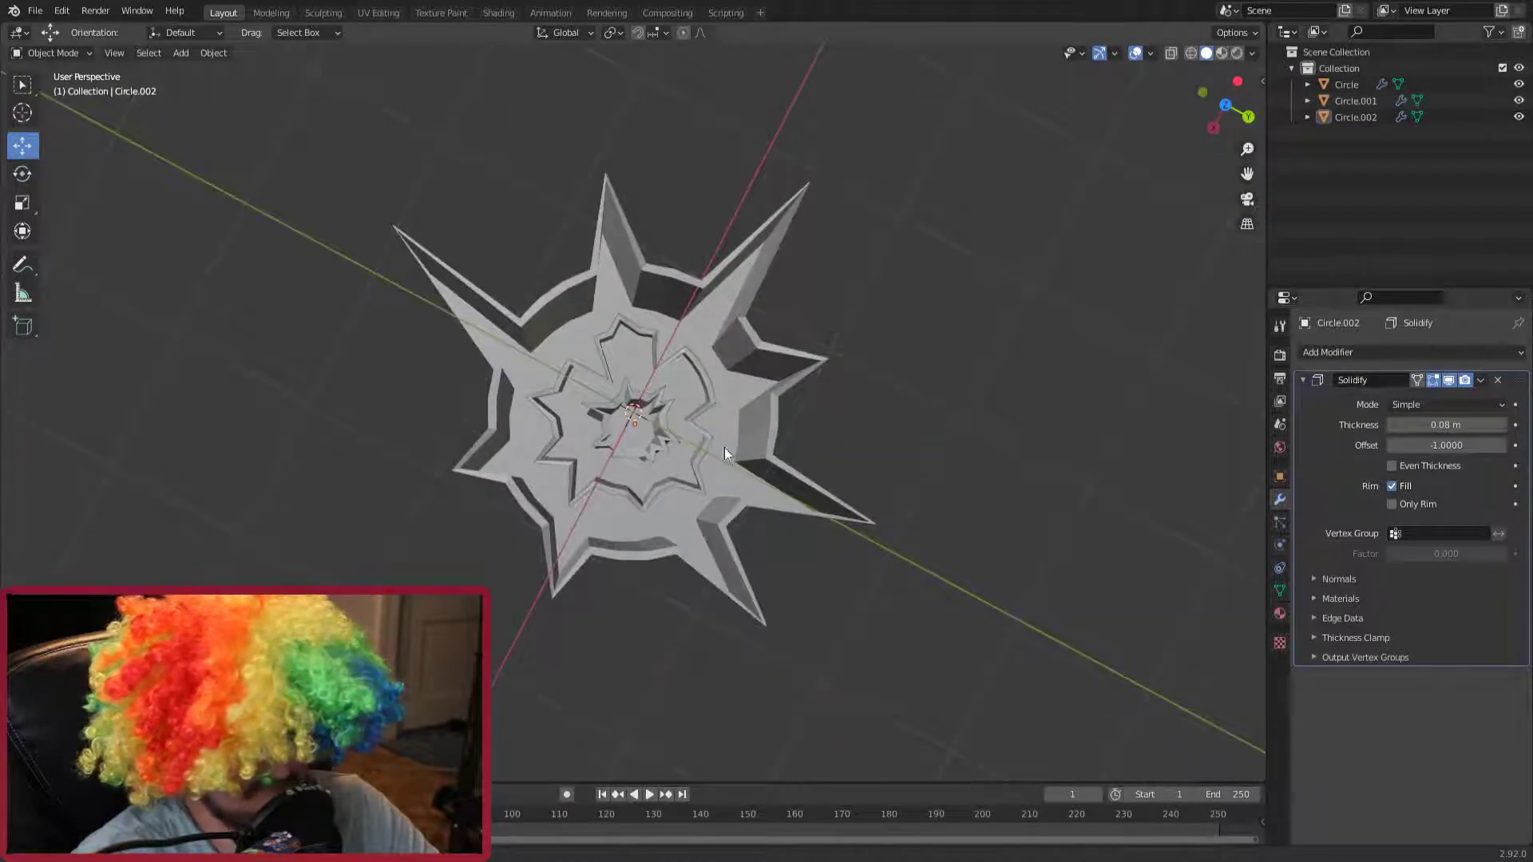
{"action": "left_click", "coordinate": [687, 356]}
{"action": "mouse_move", "coordinate": [720, 368]}
{"action": "middle_mouse_down"}
{"action": "mouse_move", "coordinate": [711, 356]}
{"action": "mouse_move", "coordinate": [653, 392]}
{"action": "mouse_move", "coordinate": [663, 358]}
{"action": "mouse_move", "coordinate": [610, 343]}
{"action": "mouse_move", "coordinate": [632, 411]}
{"action": "mouse_move", "coordinate": [745, 329]}
{"action": "mouse_move", "coordinate": [703, 377]}
{"action": "mouse_move", "coordinate": [714, 358]}
{"action": "mouse_move", "coordinate": [682, 345]}
{"action": "middle_mouse_up"}
{"action": "left_click", "coordinate": [744, 328], "text": "shift"}
{"action": "left_click", "coordinate": [691, 357], "text": "shift"}
Step: Join the three star rings into one object and add a Wireframe modifier
{"action": "key", "text": "ctrl+j"}
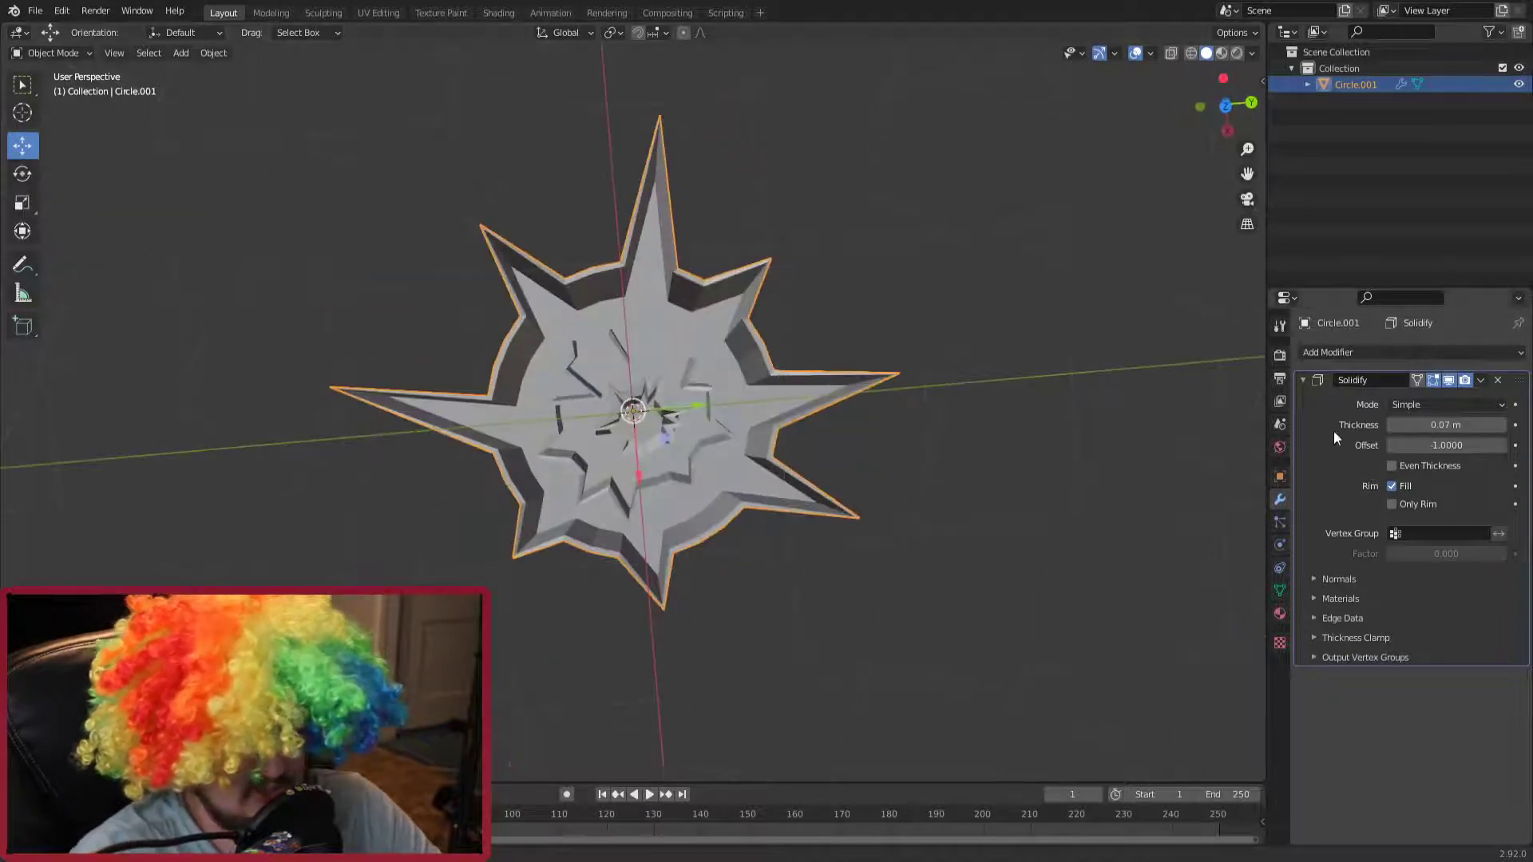
{"action": "left_click", "coordinate": [1334, 352]}
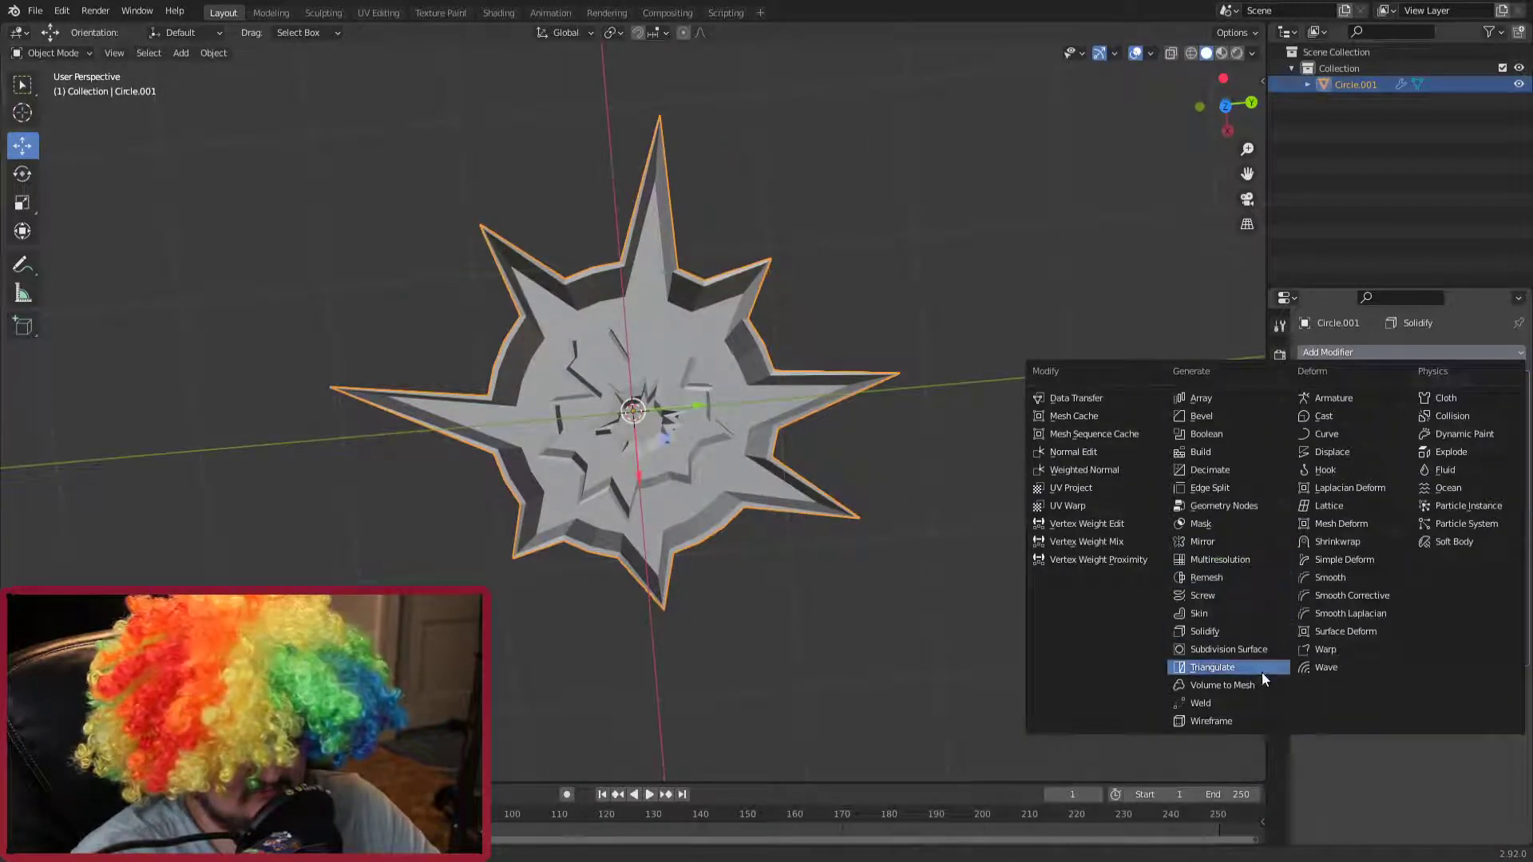
{"action": "left_click", "coordinate": [1221, 719]}
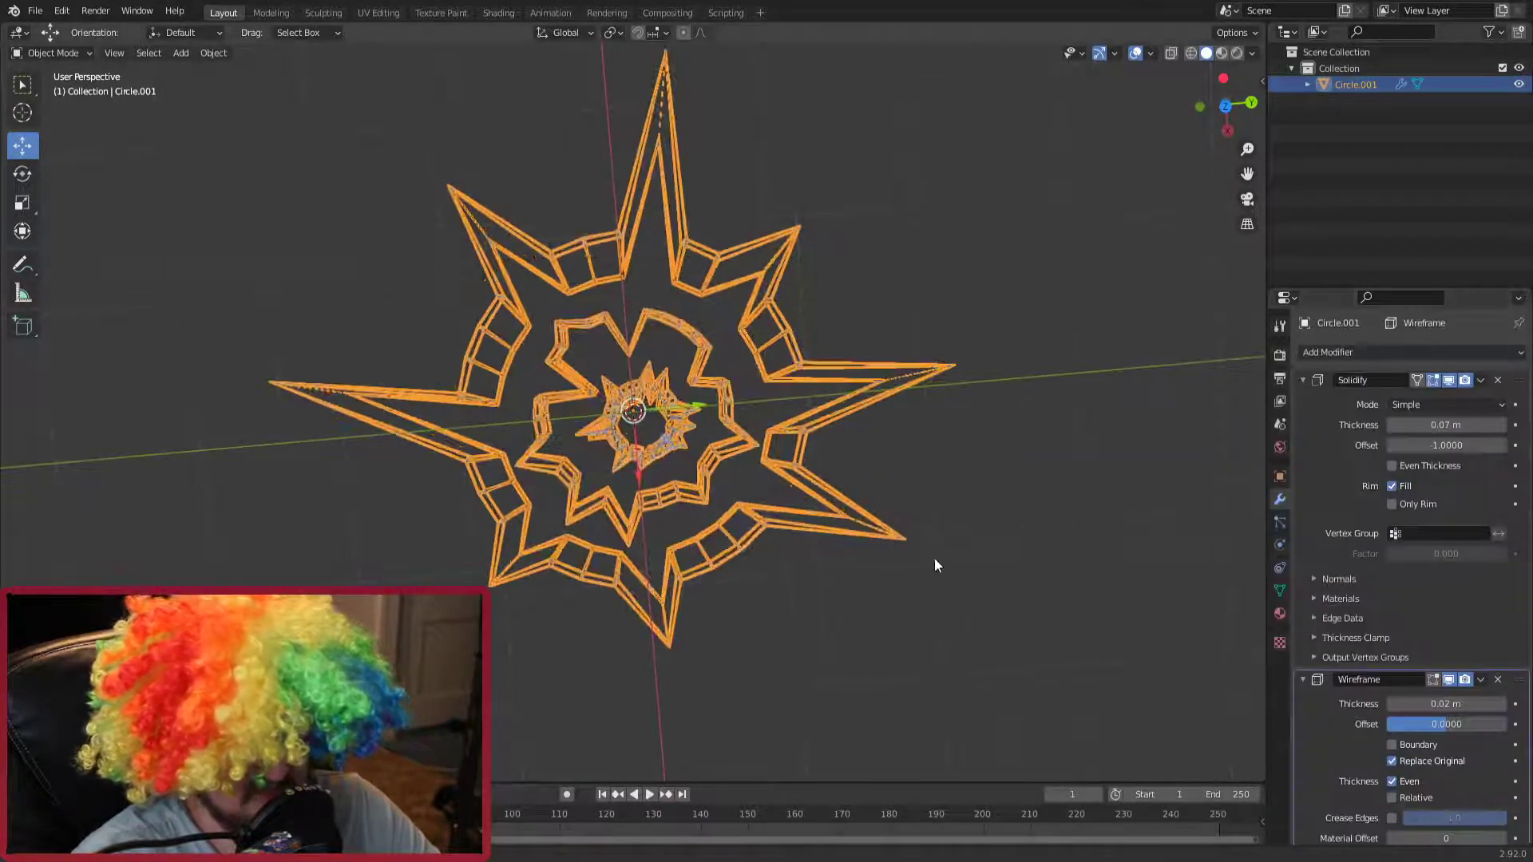
{"action": "left_click", "coordinate": [931, 511]}
{"action": "middle_click_drag", "start_coordinate": [769, 468], "coordinate": [782, 411]}
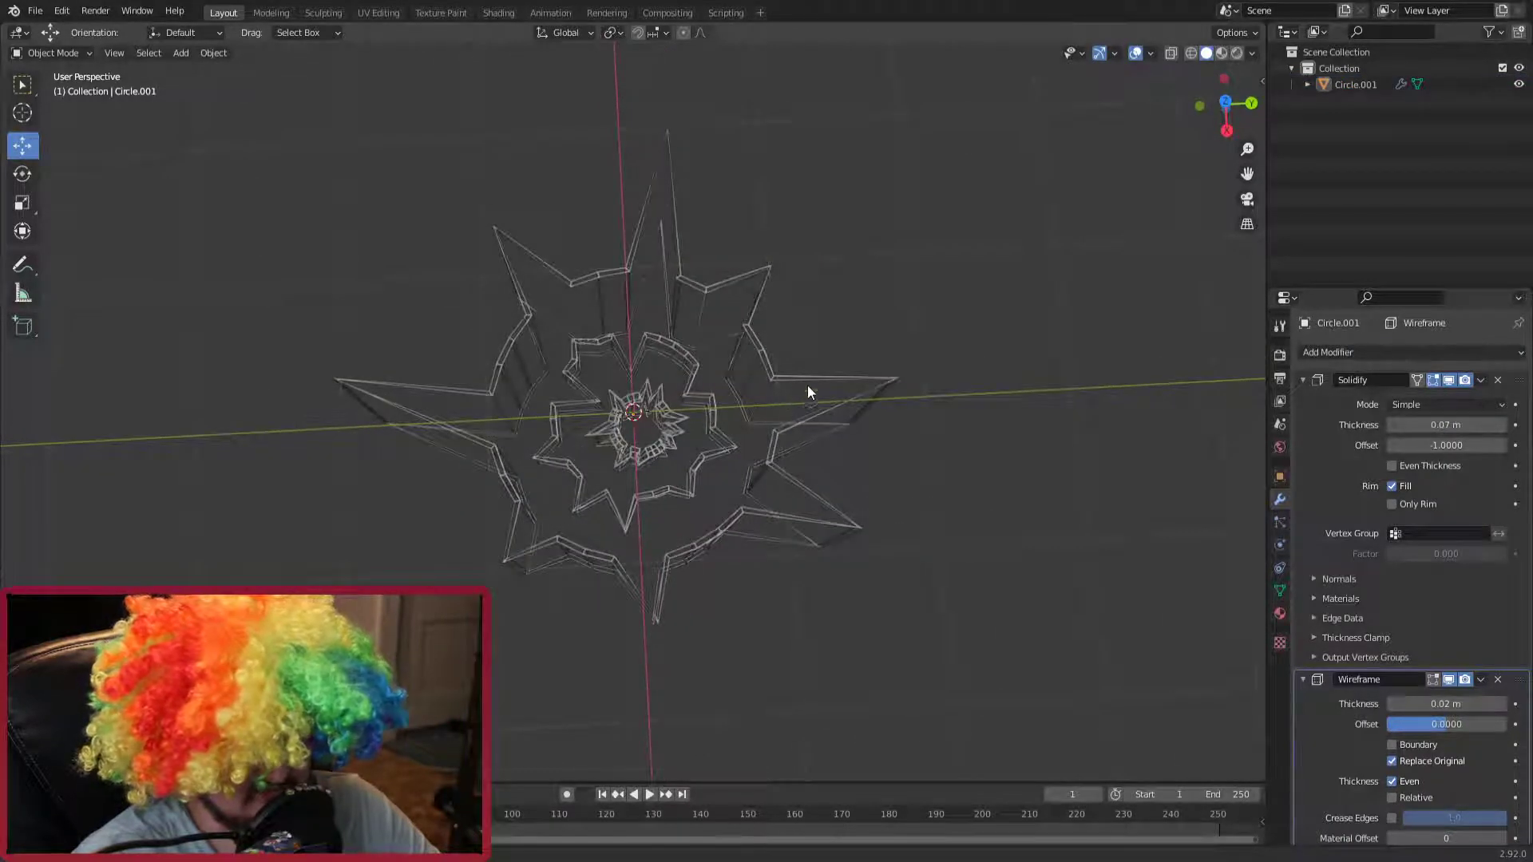
{"action": "left_click", "coordinate": [779, 377]}
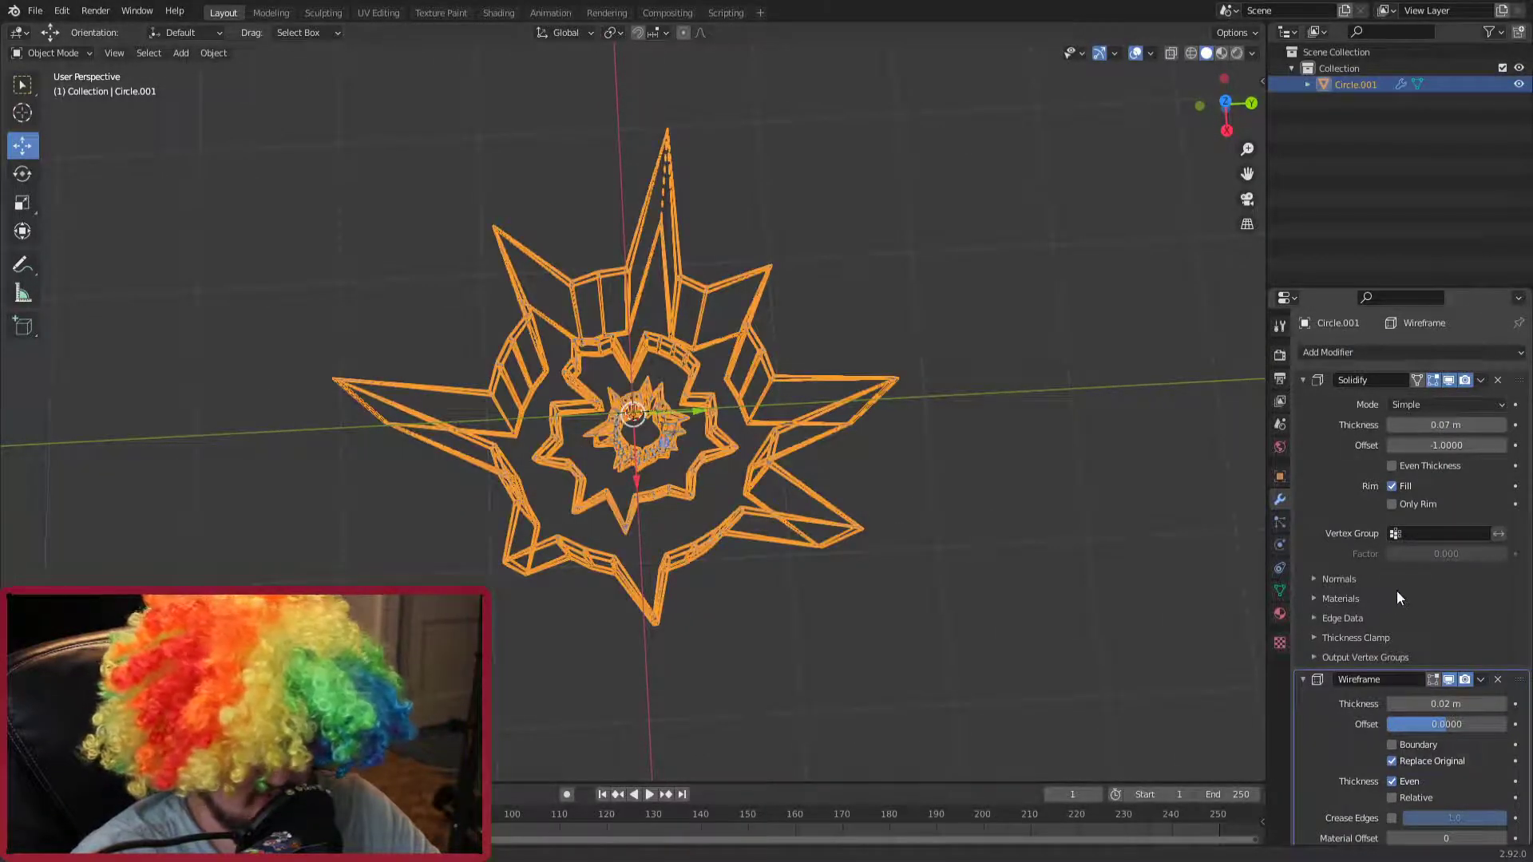
Step: Turn off Replace Original and set the wireframe thickness to about 0.022 m
{"action": "scroll", "coordinate": [1376, 712], "scroll_direction": "down", "scroll_amount": 1}
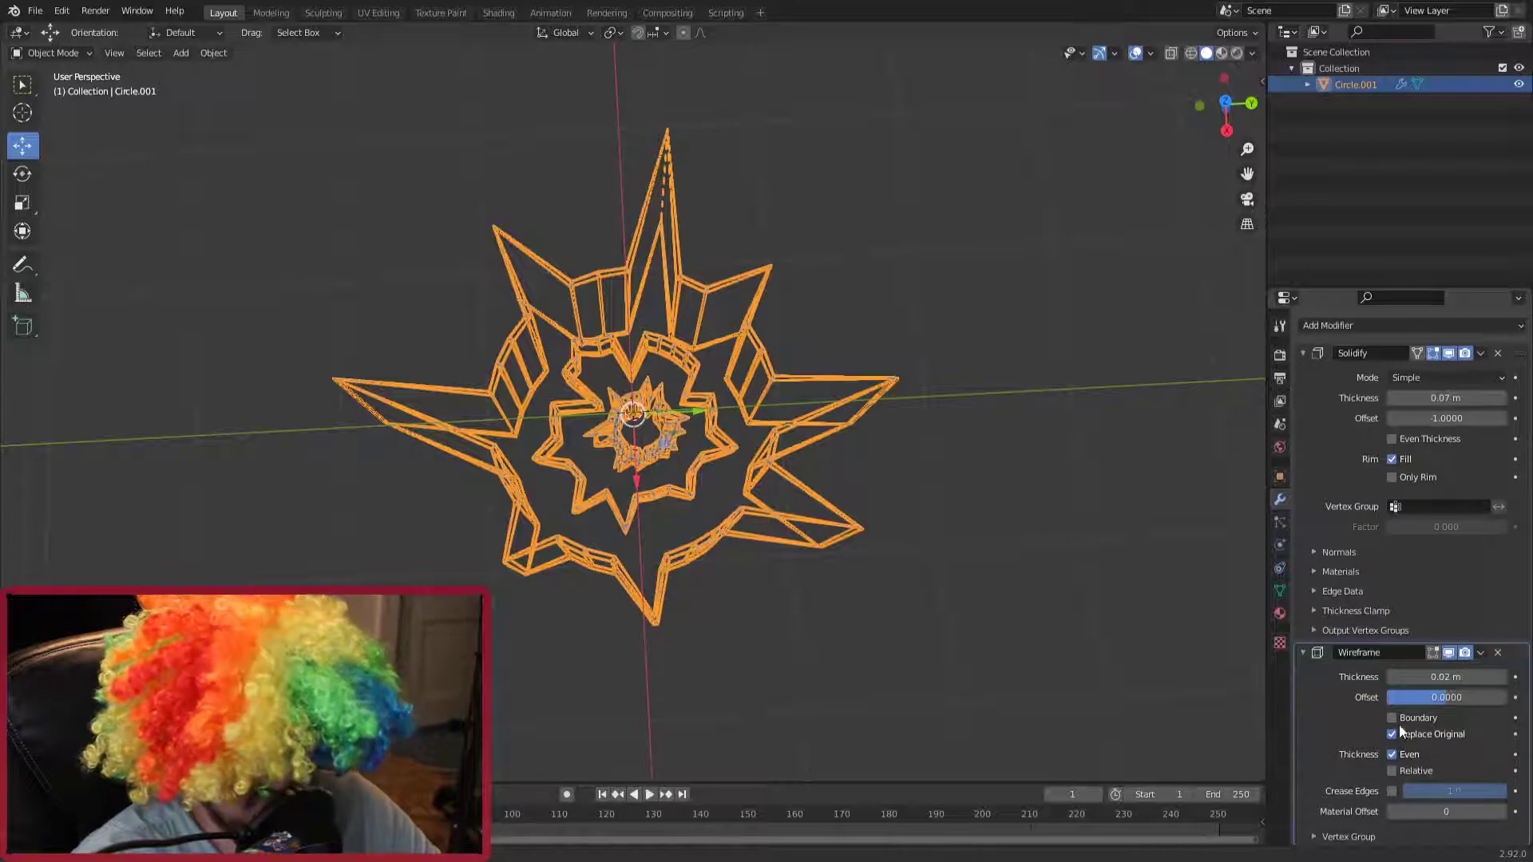
{"action": "left_click", "coordinate": [1393, 736]}
{"action": "scroll", "coordinate": [692, 532], "scroll_direction": "up", "scroll_amount": 2}
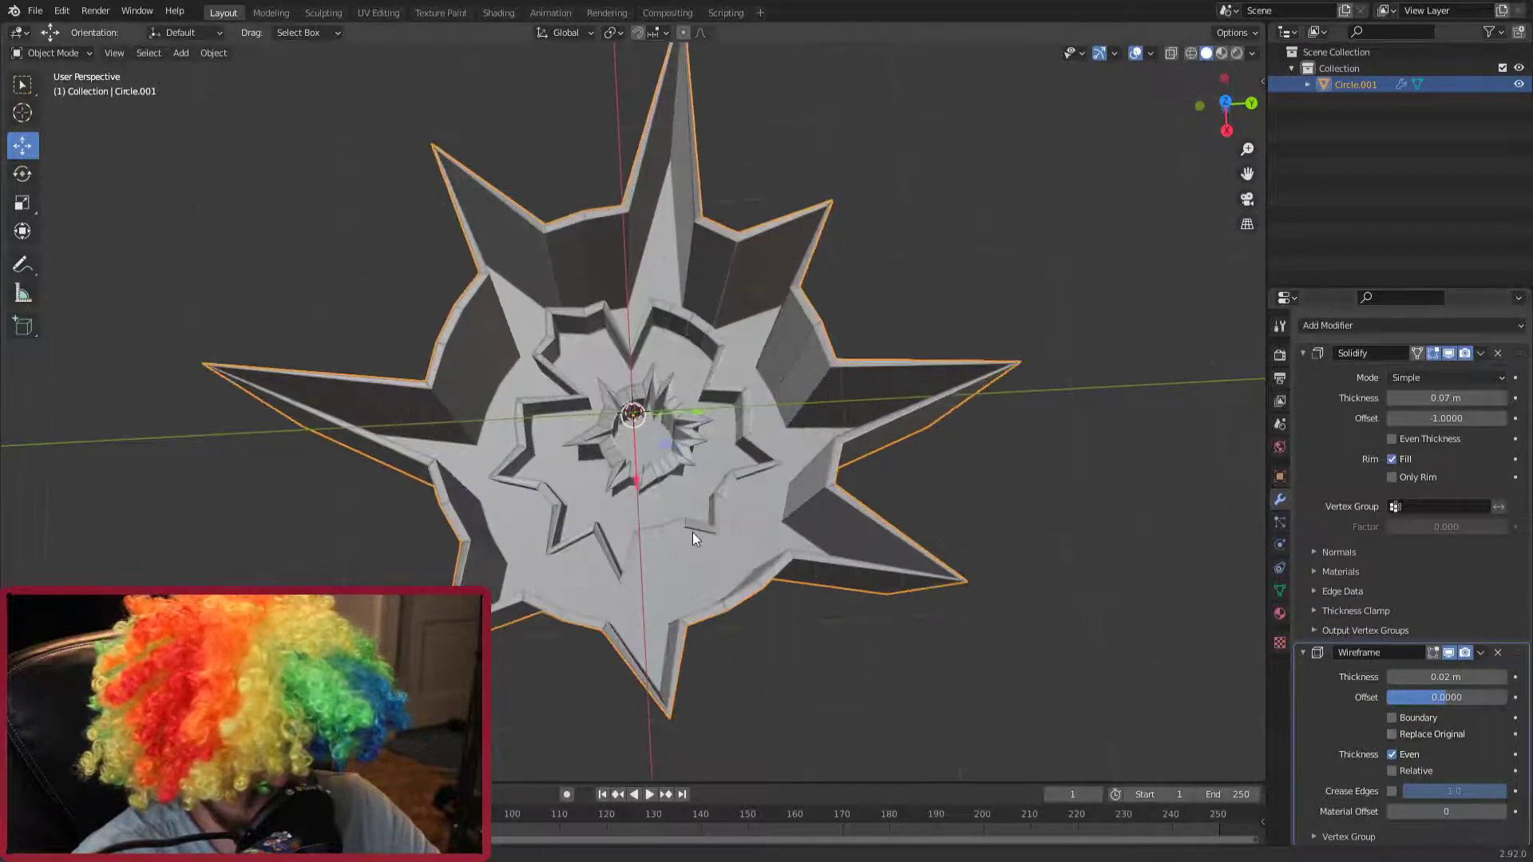
{"action": "mouse_move", "coordinate": [1446, 676]}
{"action": "left_mouse_down"}
{"action": "mouse_move", "coordinate": [1405, 676]}
{"action": "mouse_move", "coordinate": [1446, 676]}
{"action": "left_mouse_up"}
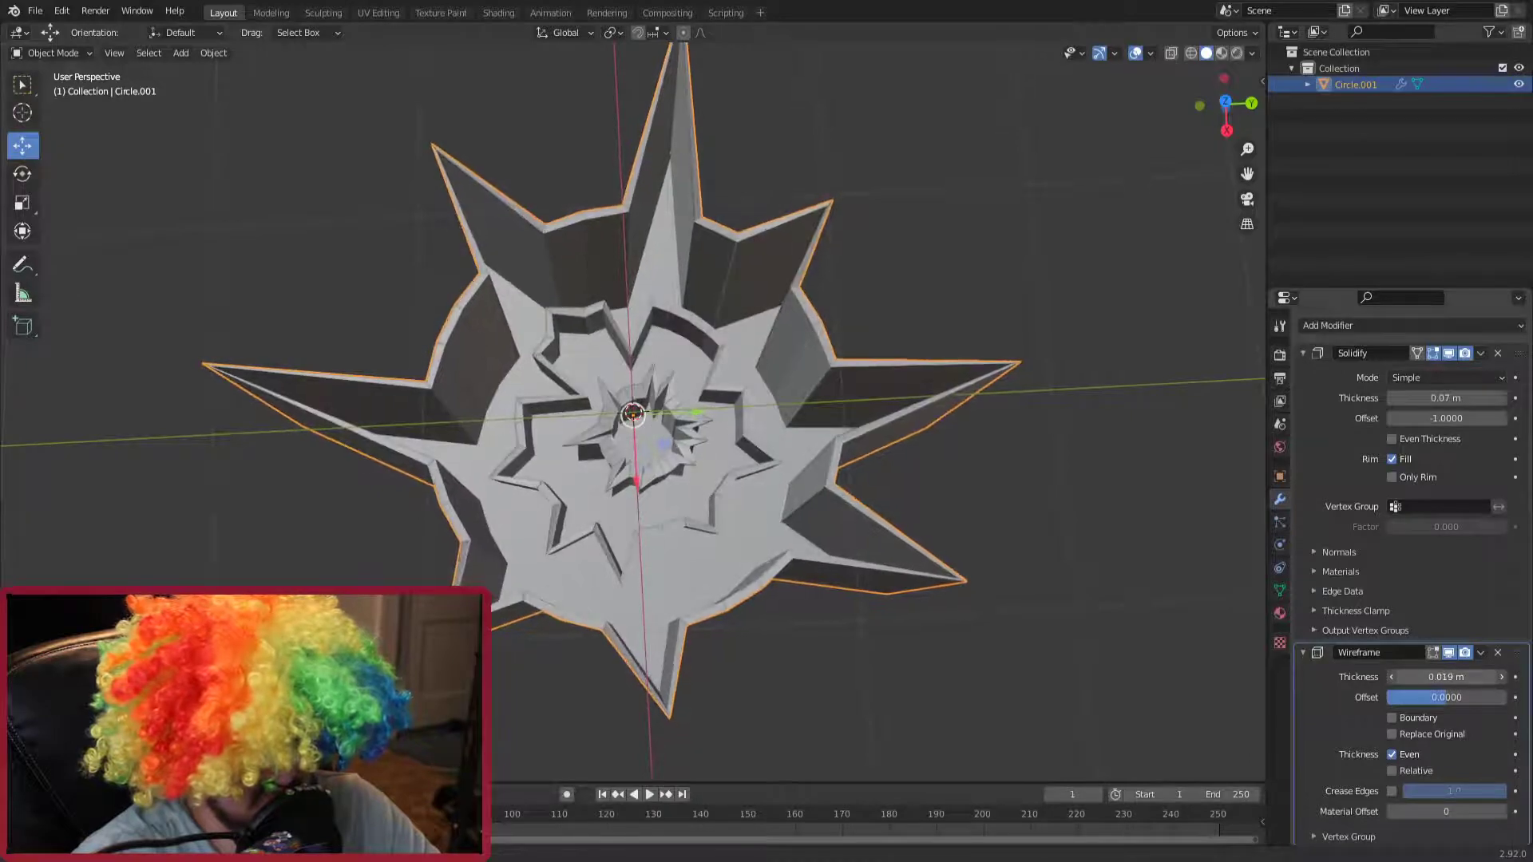
{"action": "scroll", "coordinate": [795, 567], "scroll_direction": "down", "scroll_amount": 1}
{"action": "mouse_move", "coordinate": [729, 462]}
{"action": "middle_mouse_down"}
{"action": "mouse_move", "coordinate": [755, 452]}
{"action": "mouse_move", "coordinate": [734, 444]}
{"action": "mouse_move", "coordinate": [825, 461]}
{"action": "mouse_move", "coordinate": [884, 511]}
{"action": "middle_mouse_up"}
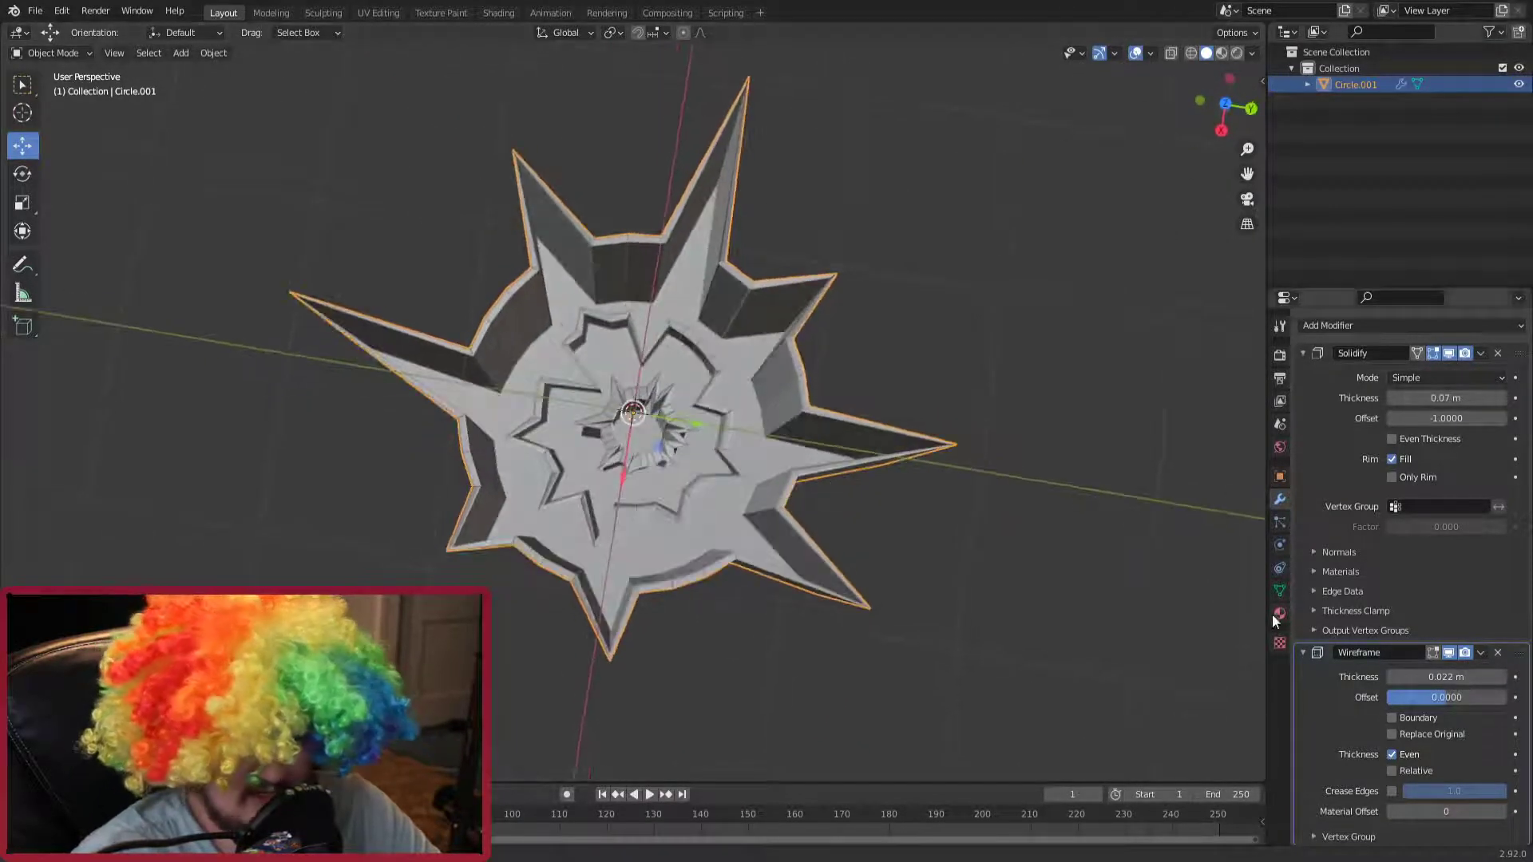
{"action": "left_click", "coordinate": [1440, 809]}
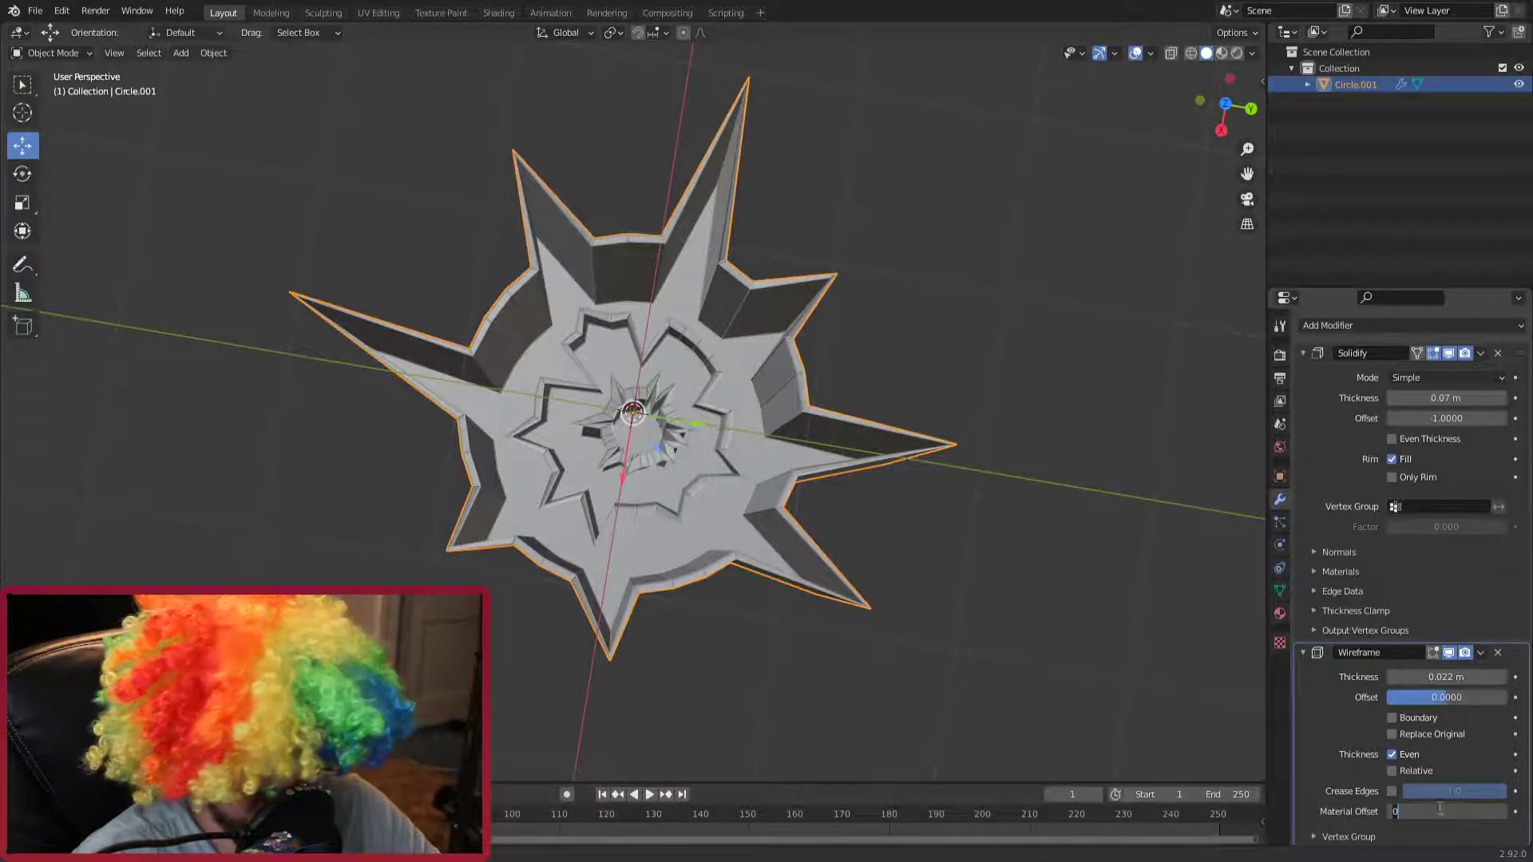
{"action": "type", "text": "2"}
Step: Confirm the wireframe Material Offset and add two empty material slots to the star
{"action": "key", "text": "Return"}
{"action": "left_click", "coordinate": [1280, 613]}
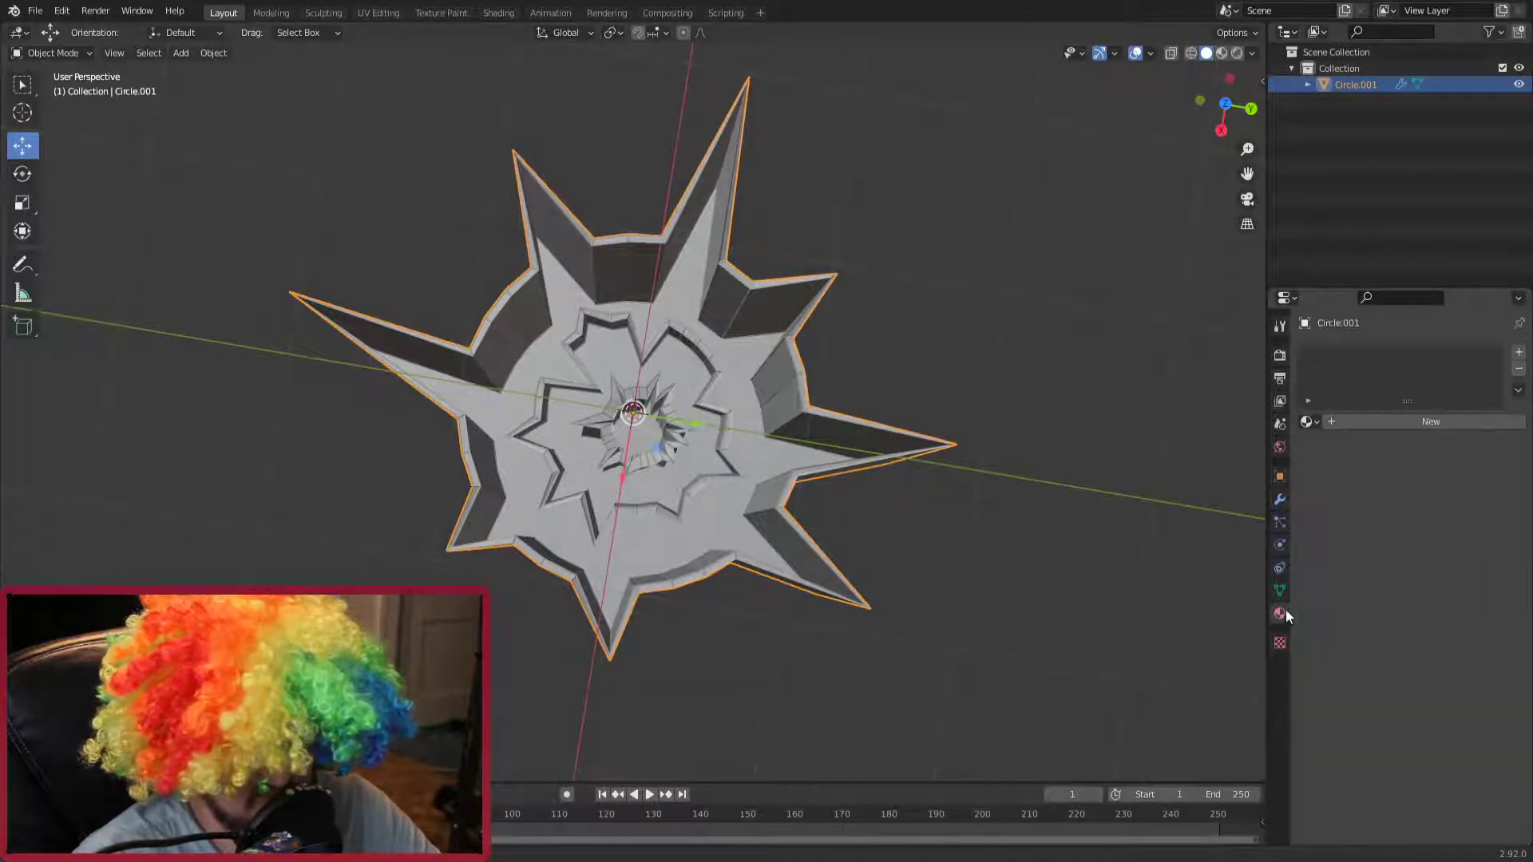
{"action": "left_click", "coordinate": [1519, 351]}
{"action": "left_click", "coordinate": [1314, 356]}
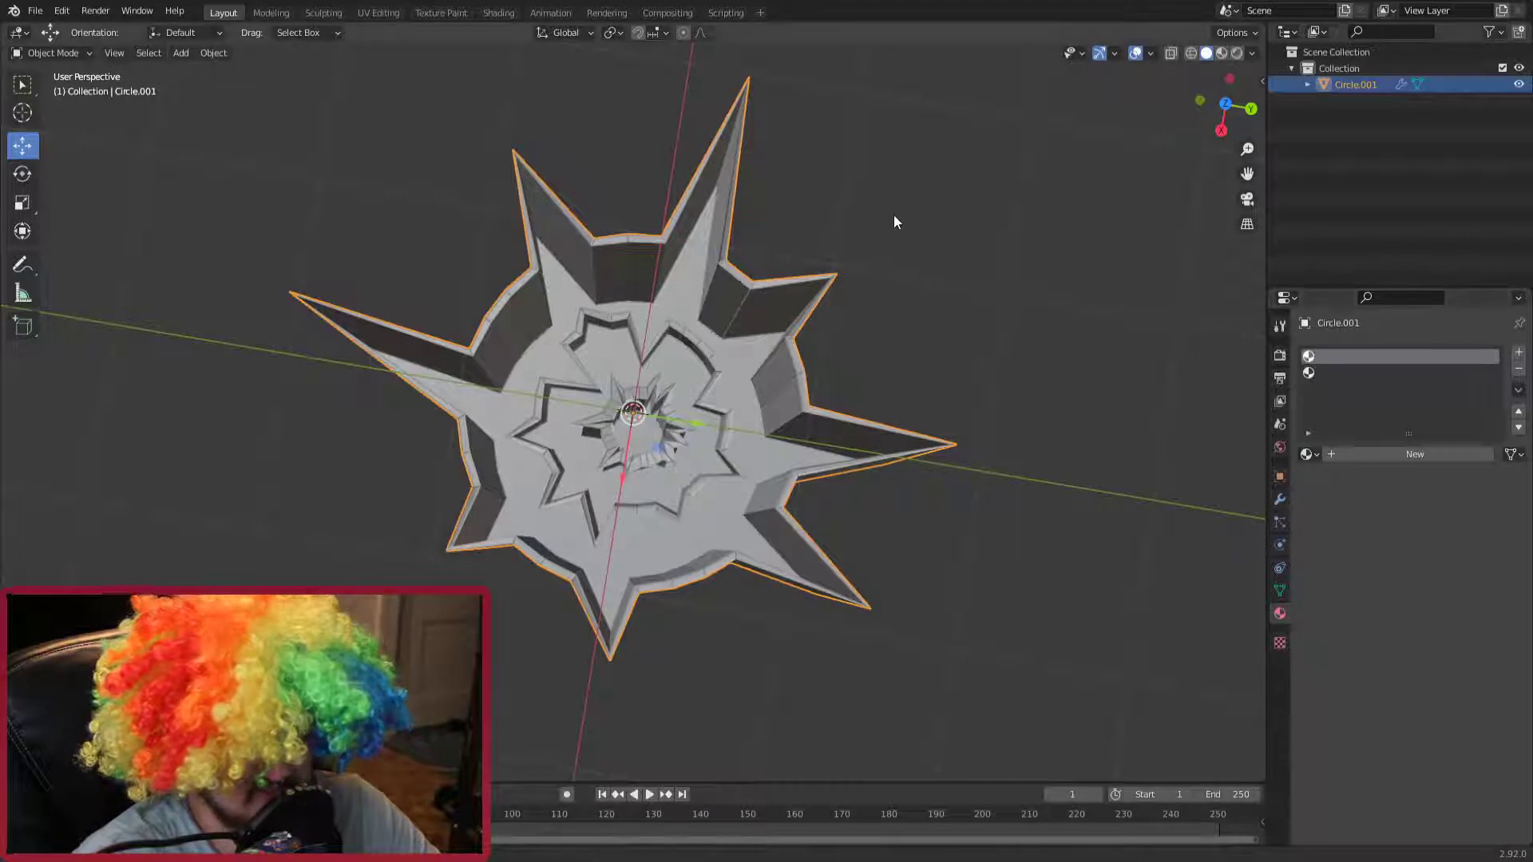
Step: Save the project as classs.blend
{"action": "left_click", "coordinate": [35, 10]}
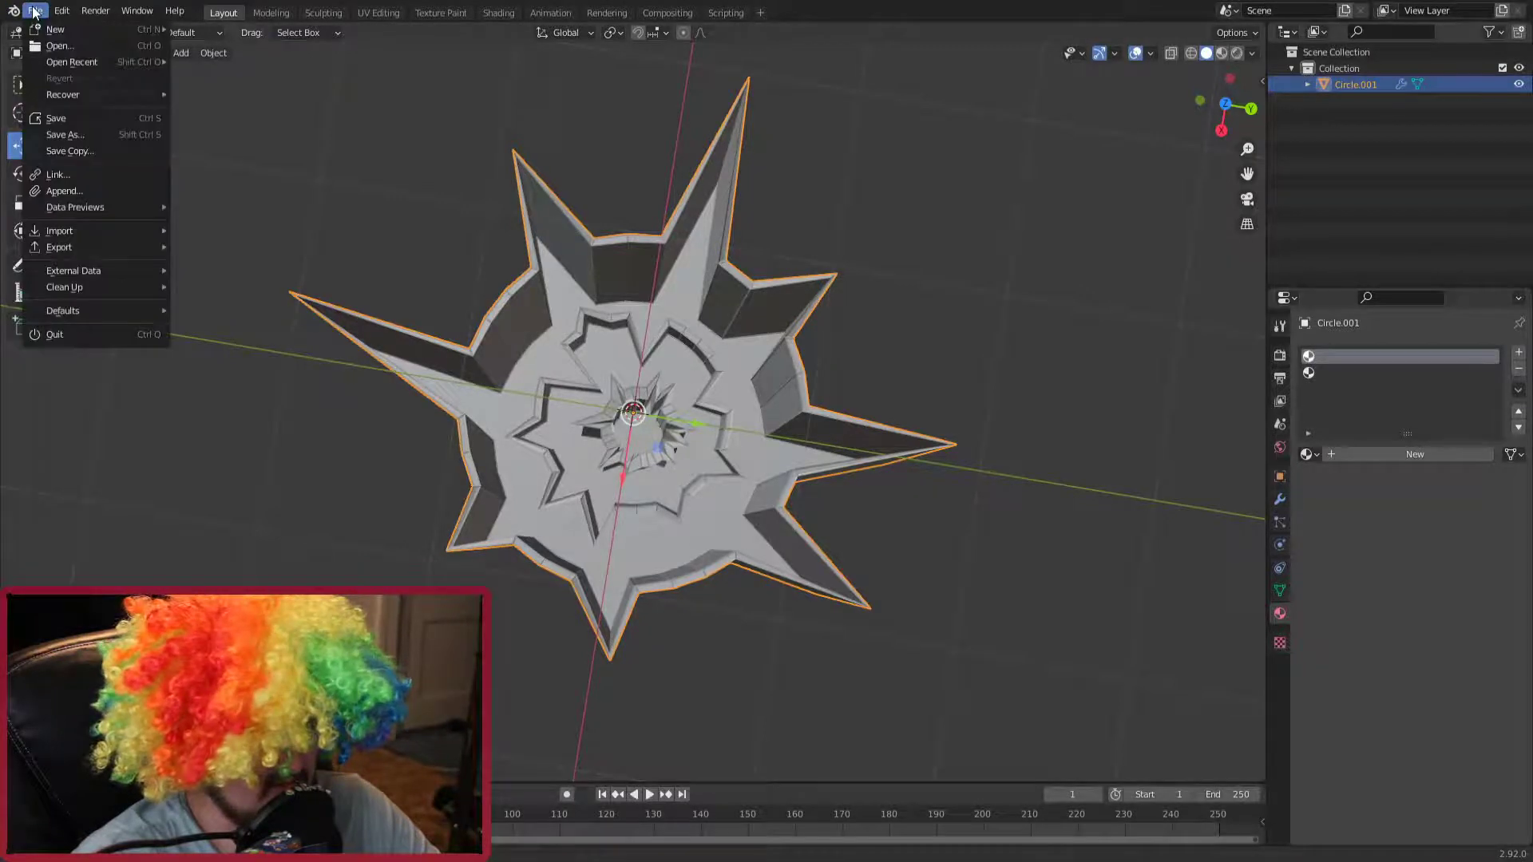
{"action": "left_click", "coordinate": [91, 118]}
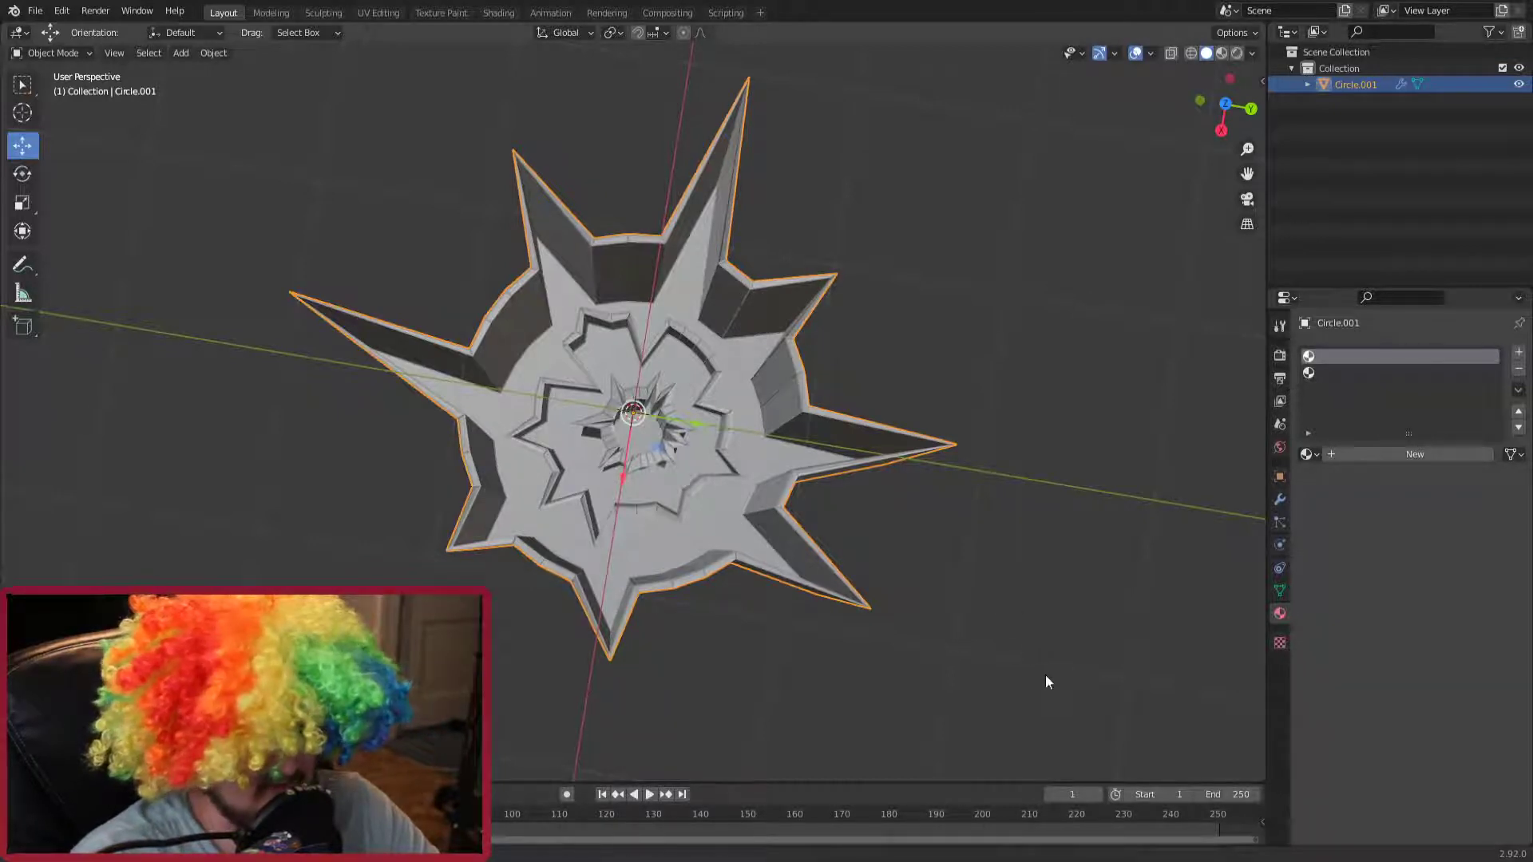
{"action": "key", "text": "ctrl+s"}
{"action": "left_click", "coordinate": [62, 10]}
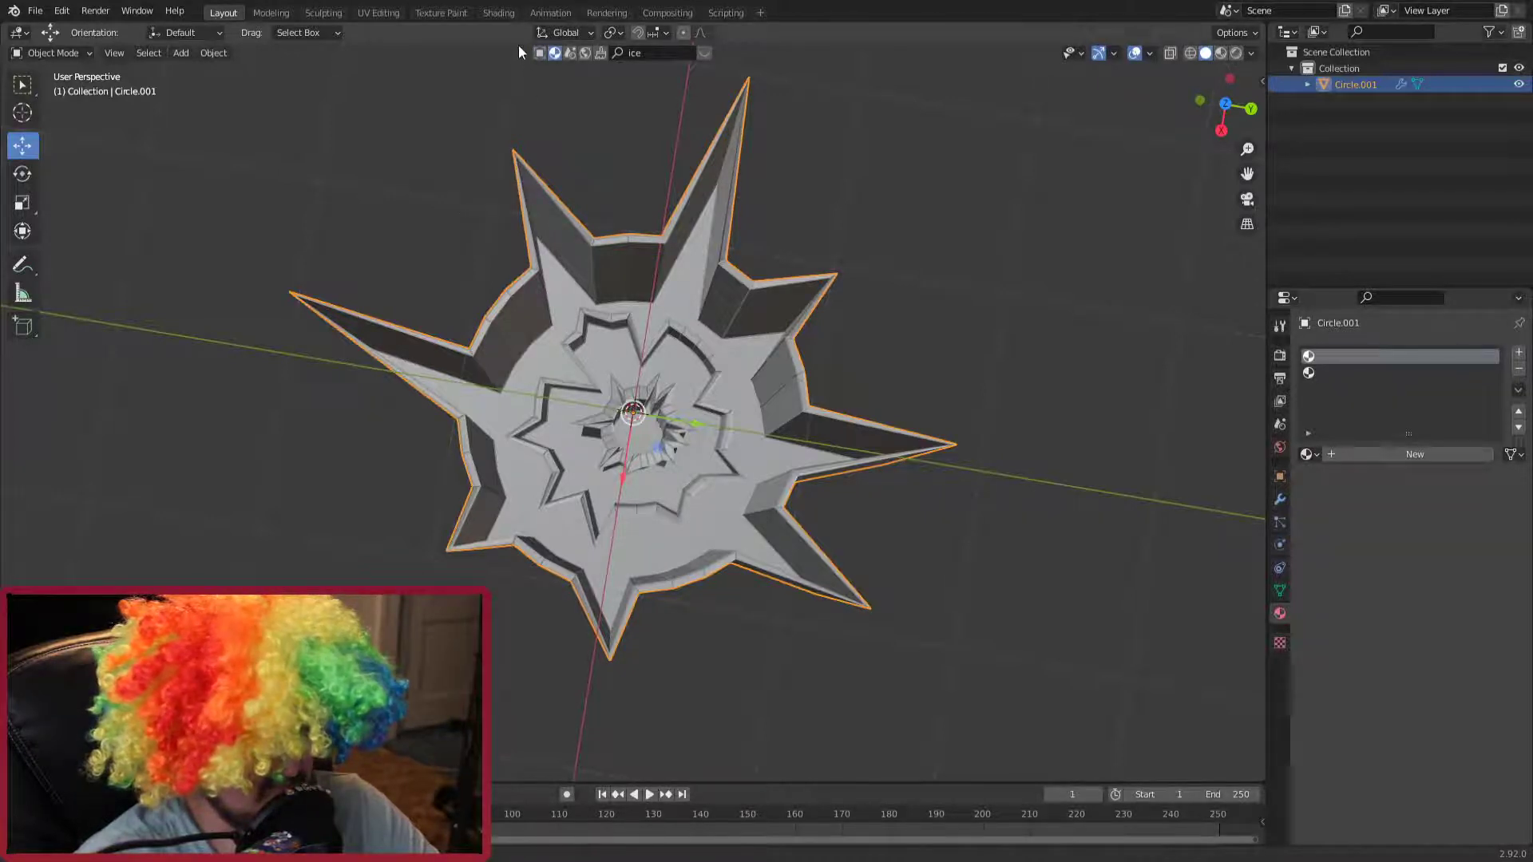
Step: Save the project and apply BlenderKit's Stylized Tiles Snow material to the star
{"action": "left_click", "coordinate": [35, 10]}
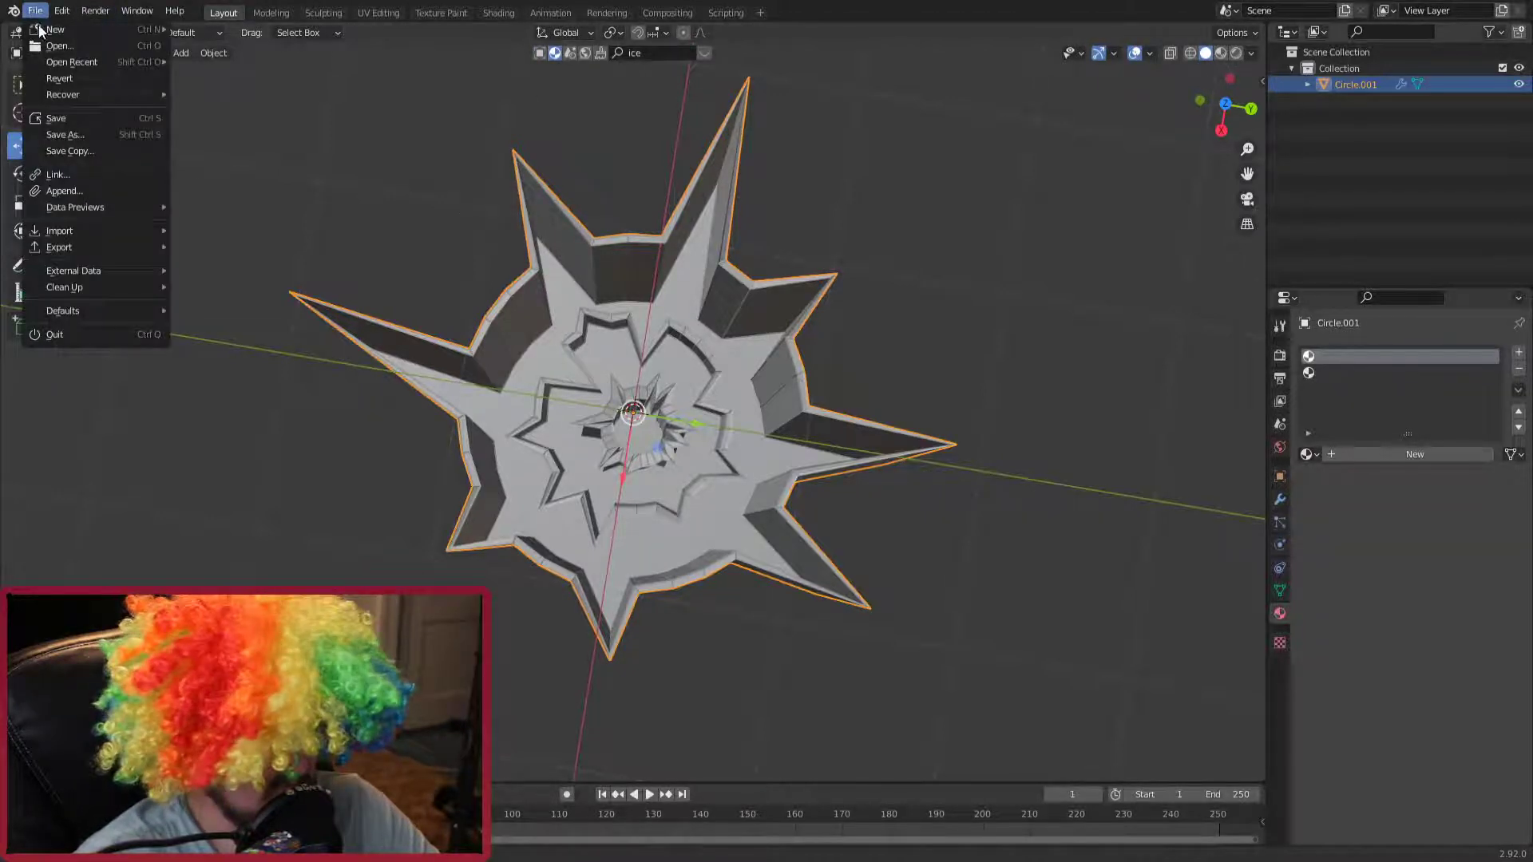
{"action": "left_click", "coordinate": [62, 117]}
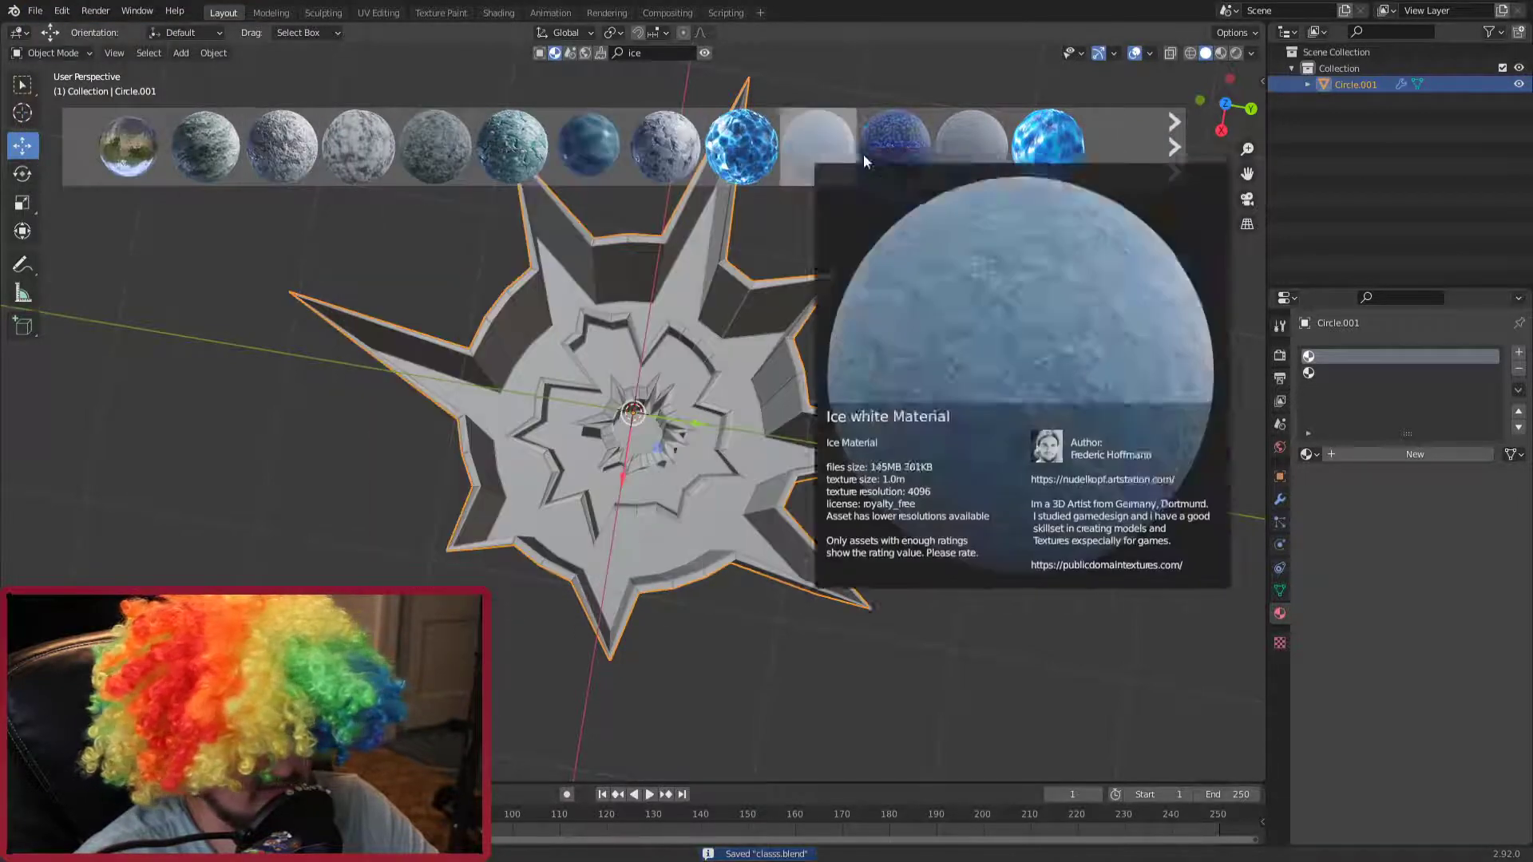
{"action": "left_click", "coordinate": [1174, 130]}
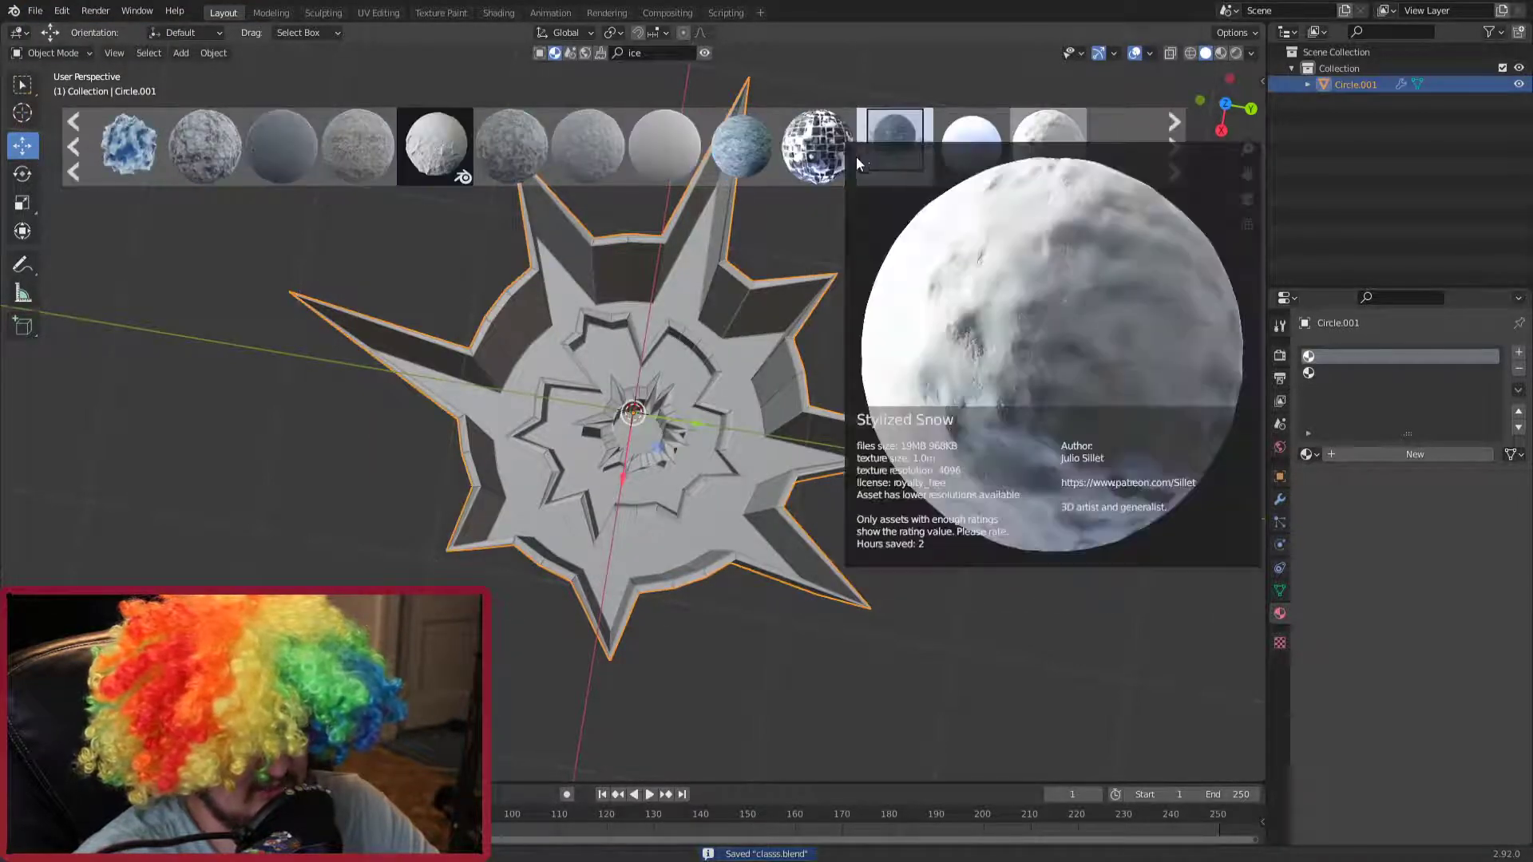
{"action": "mouse_move", "coordinate": [824, 156]}
{"action": "left_mouse_down"}
{"action": "mouse_move", "coordinate": [824, 427]}
{"action": "mouse_move", "coordinate": [759, 388]}
{"action": "left_mouse_up"}
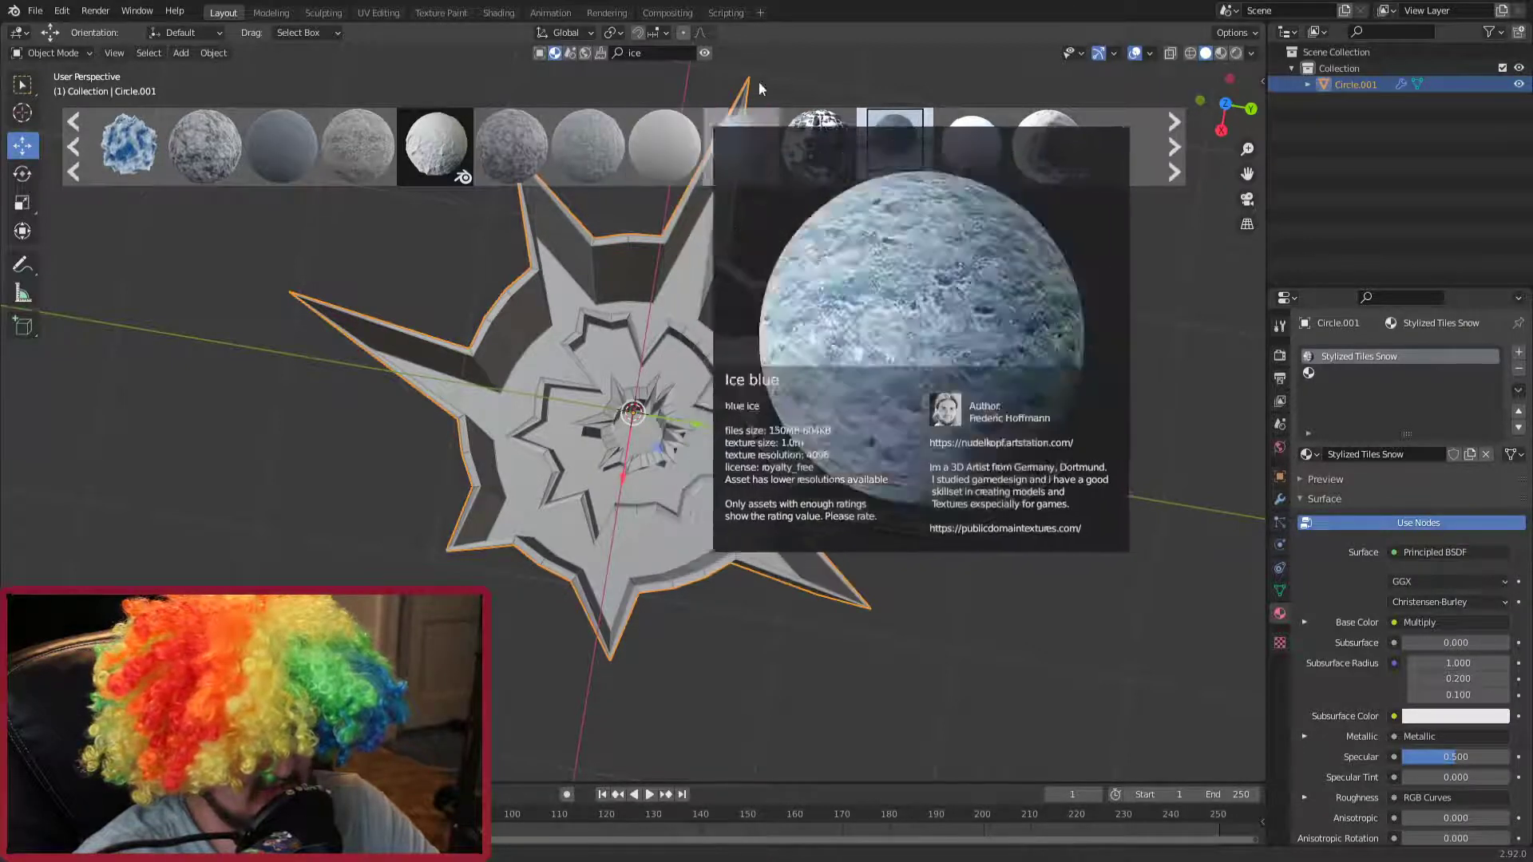
Step: Search BlenderKit materials for 'class', 'alien' and 'wall'
{"action": "key", "text": "BackSpace"}
{"action": "key", "text": "BackSpace"}
{"action": "key", "text": "BackSpace"}
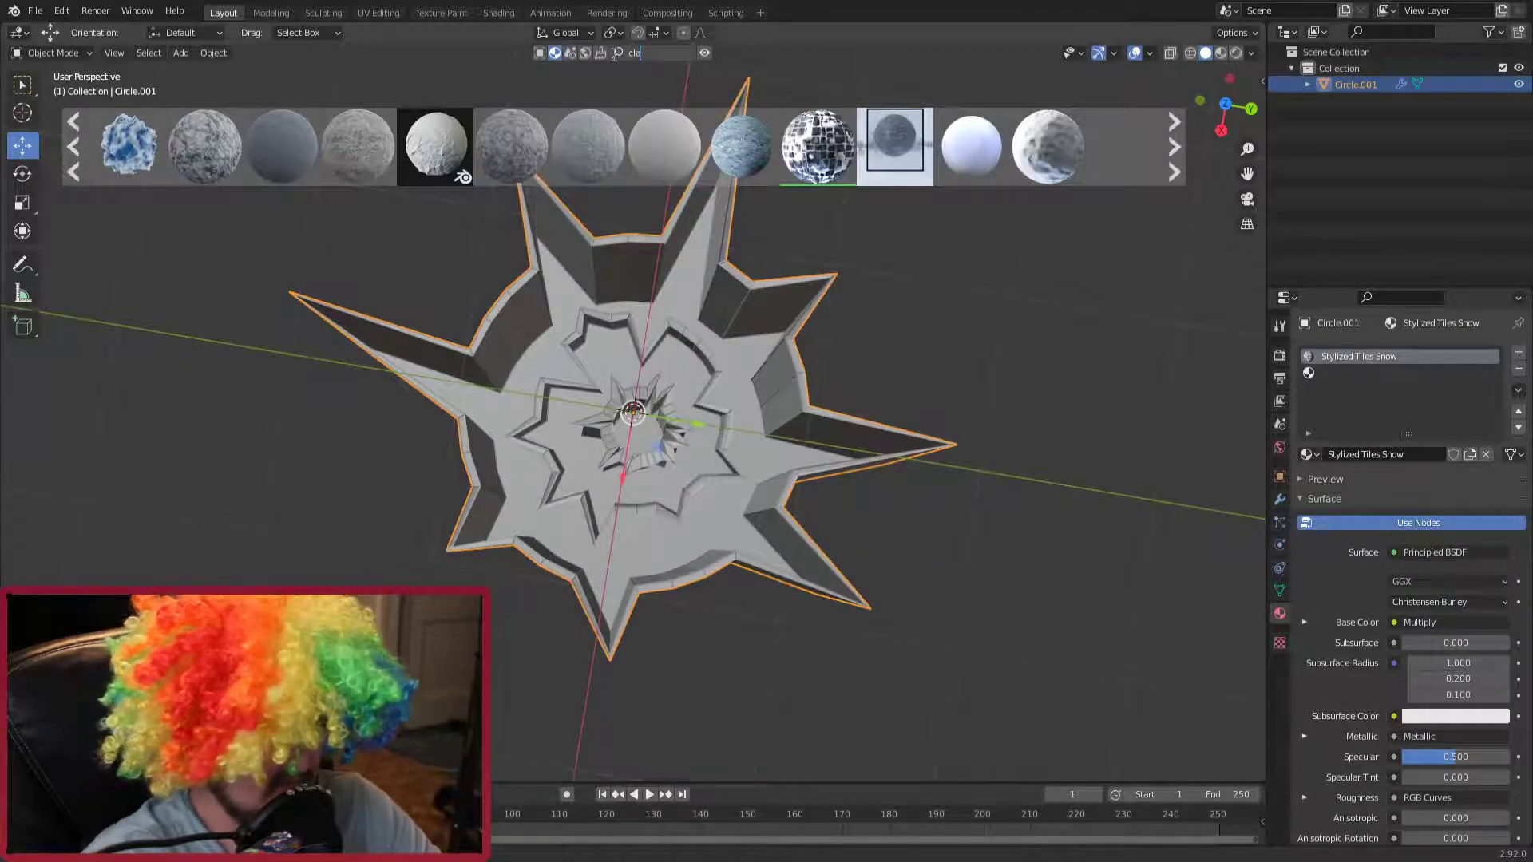
{"action": "type", "text": "class"}
{"action": "key", "text": "Return"}
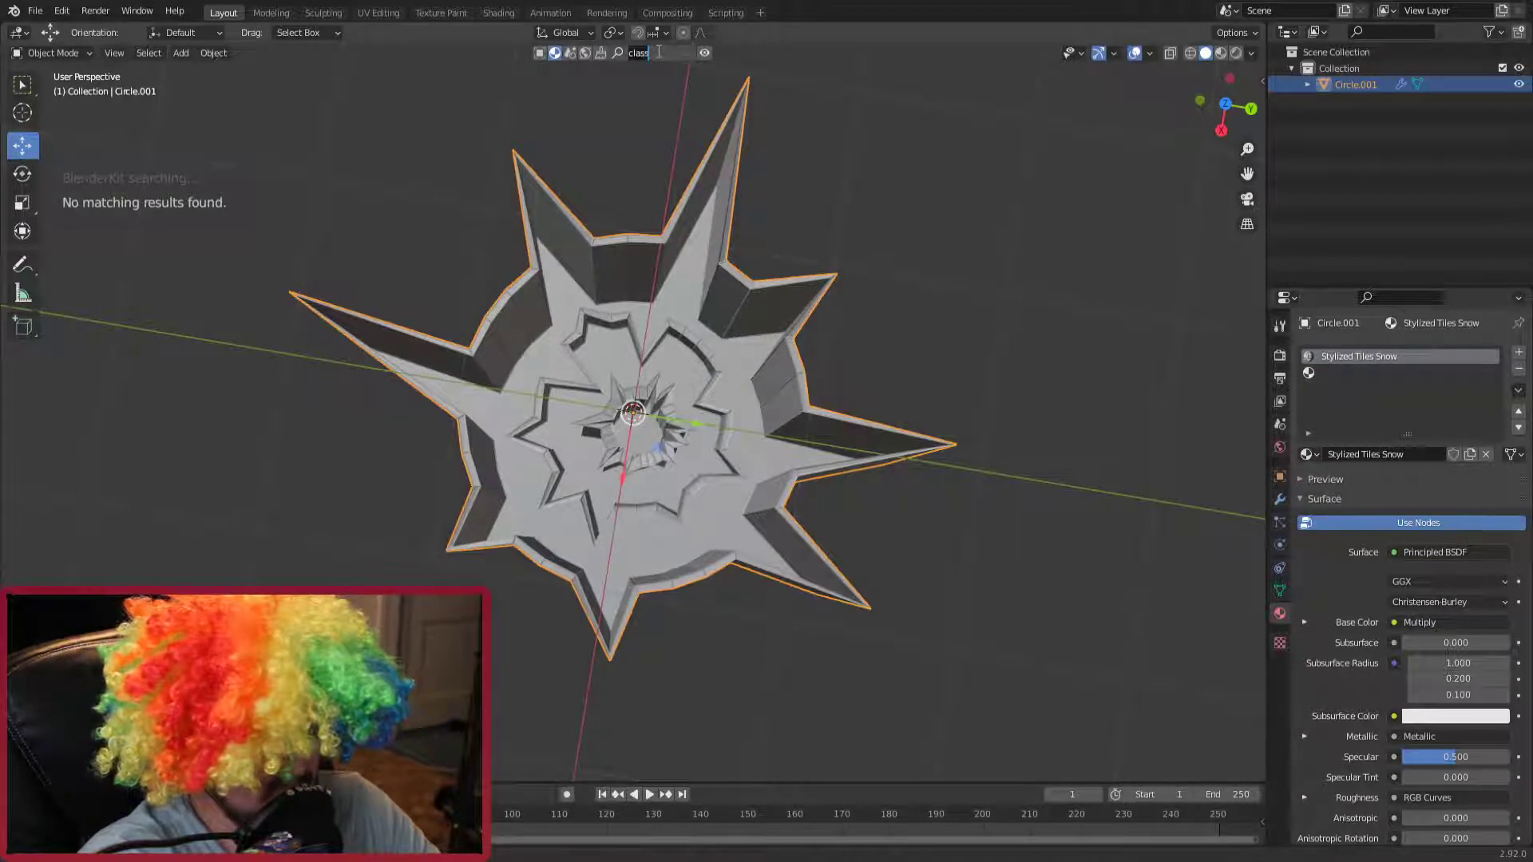
{"action": "type", "text": "alien"}
{"action": "key", "text": "Return"}
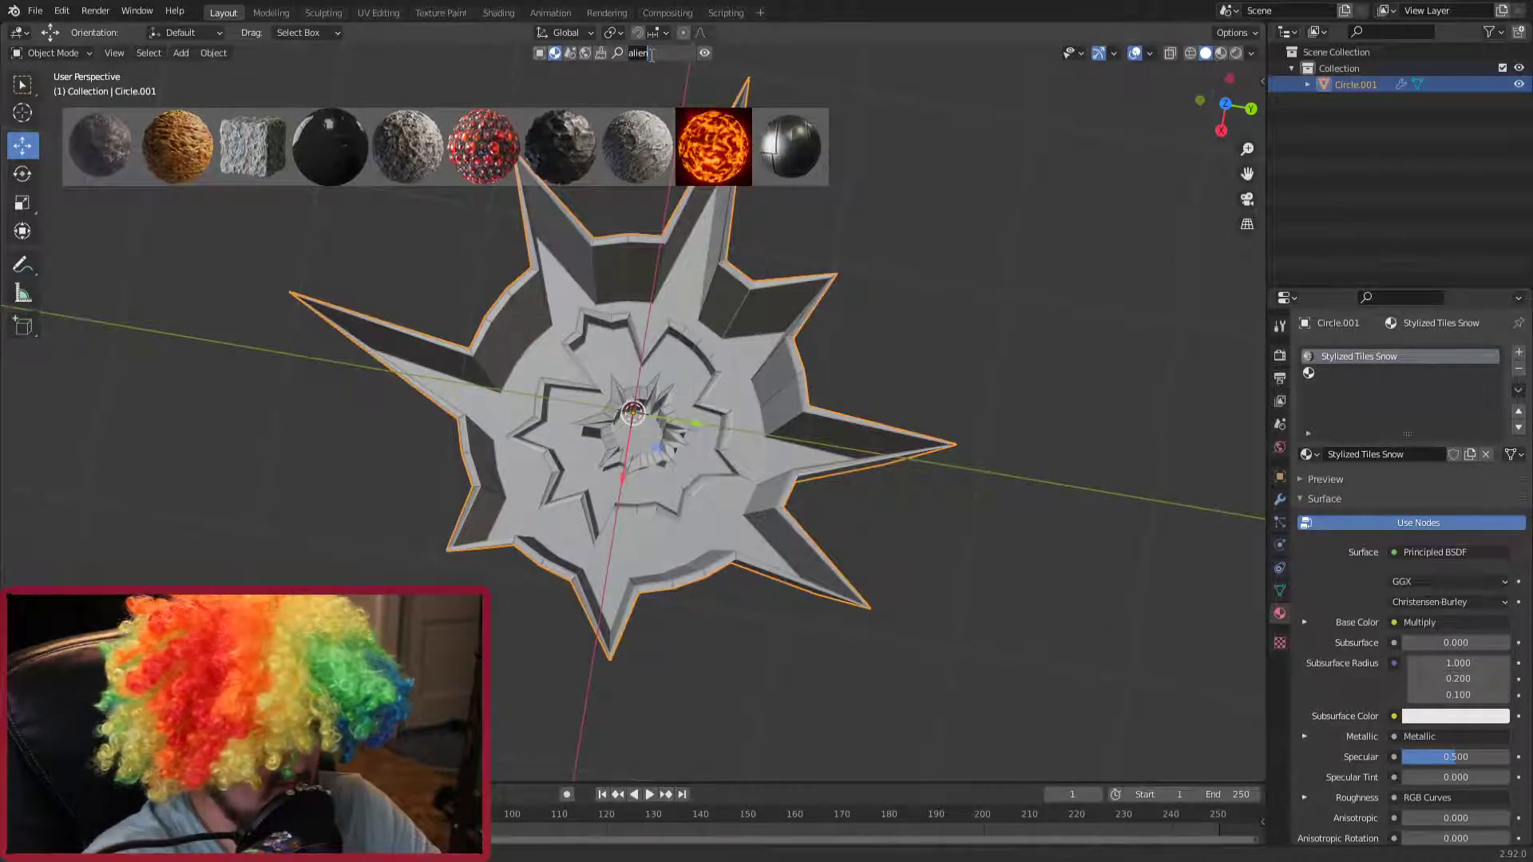
{"action": "type", "text": "n"}
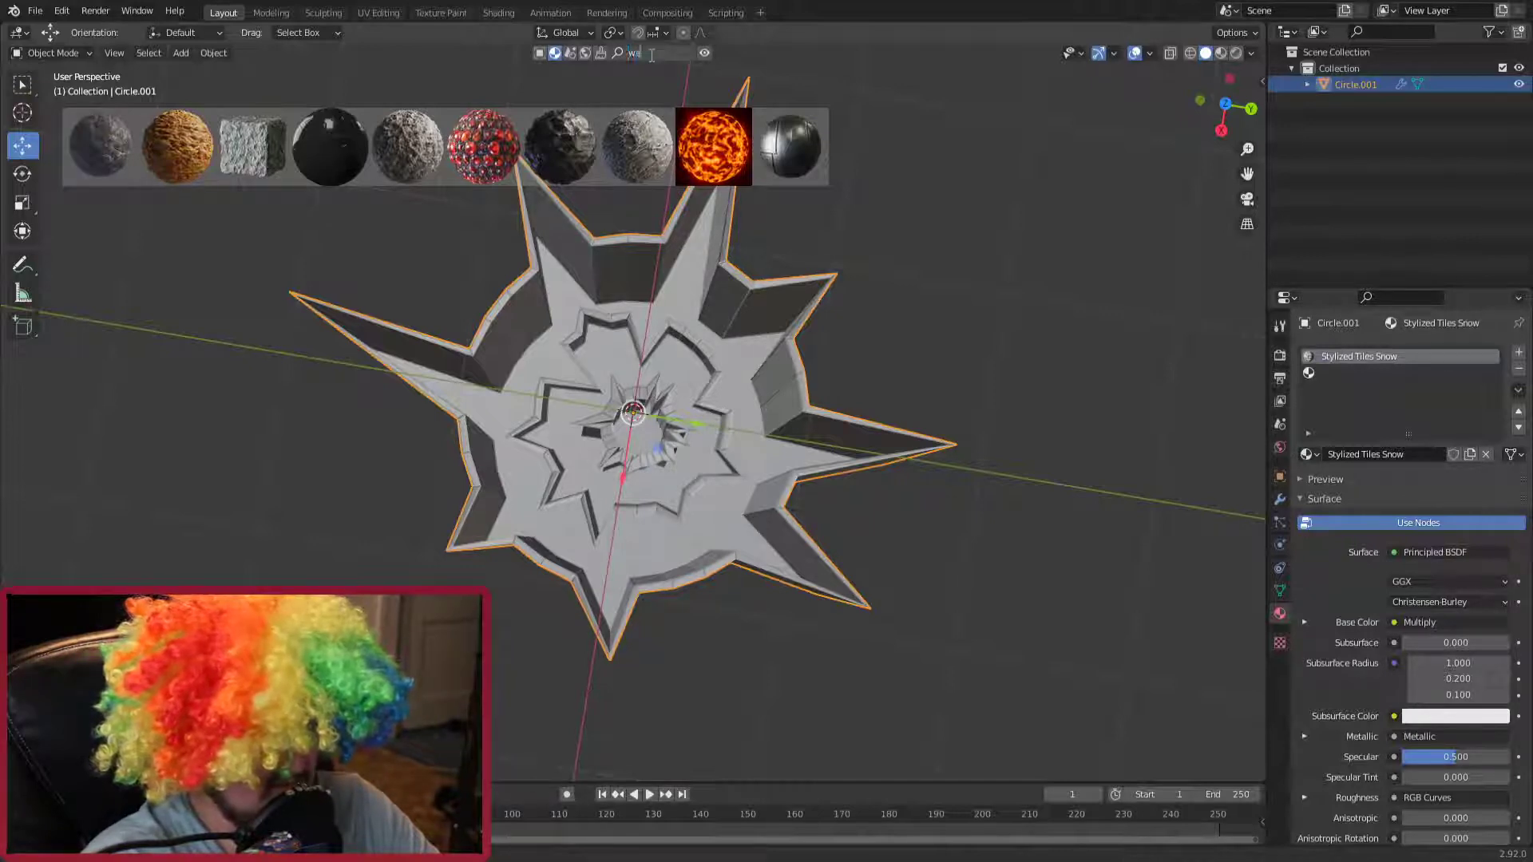
{"action": "key", "text": "Return"}
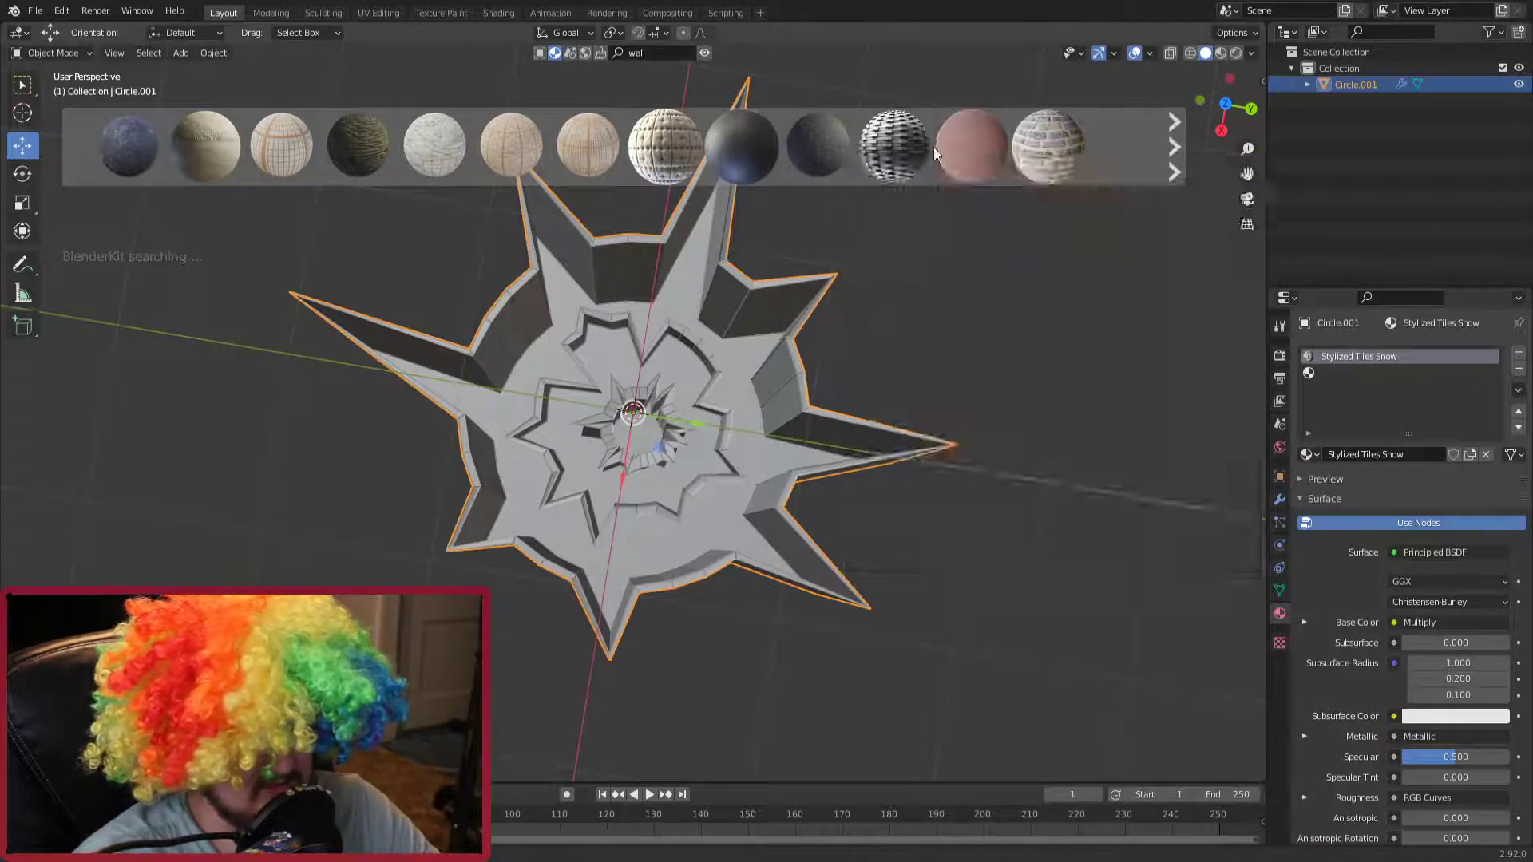
Step: Put Tiles Wall 01 in the second material slot and Stylized Tiles Snow in the first
{"action": "left_click_drag", "start_coordinate": [894, 146], "coordinate": [742, 383]}
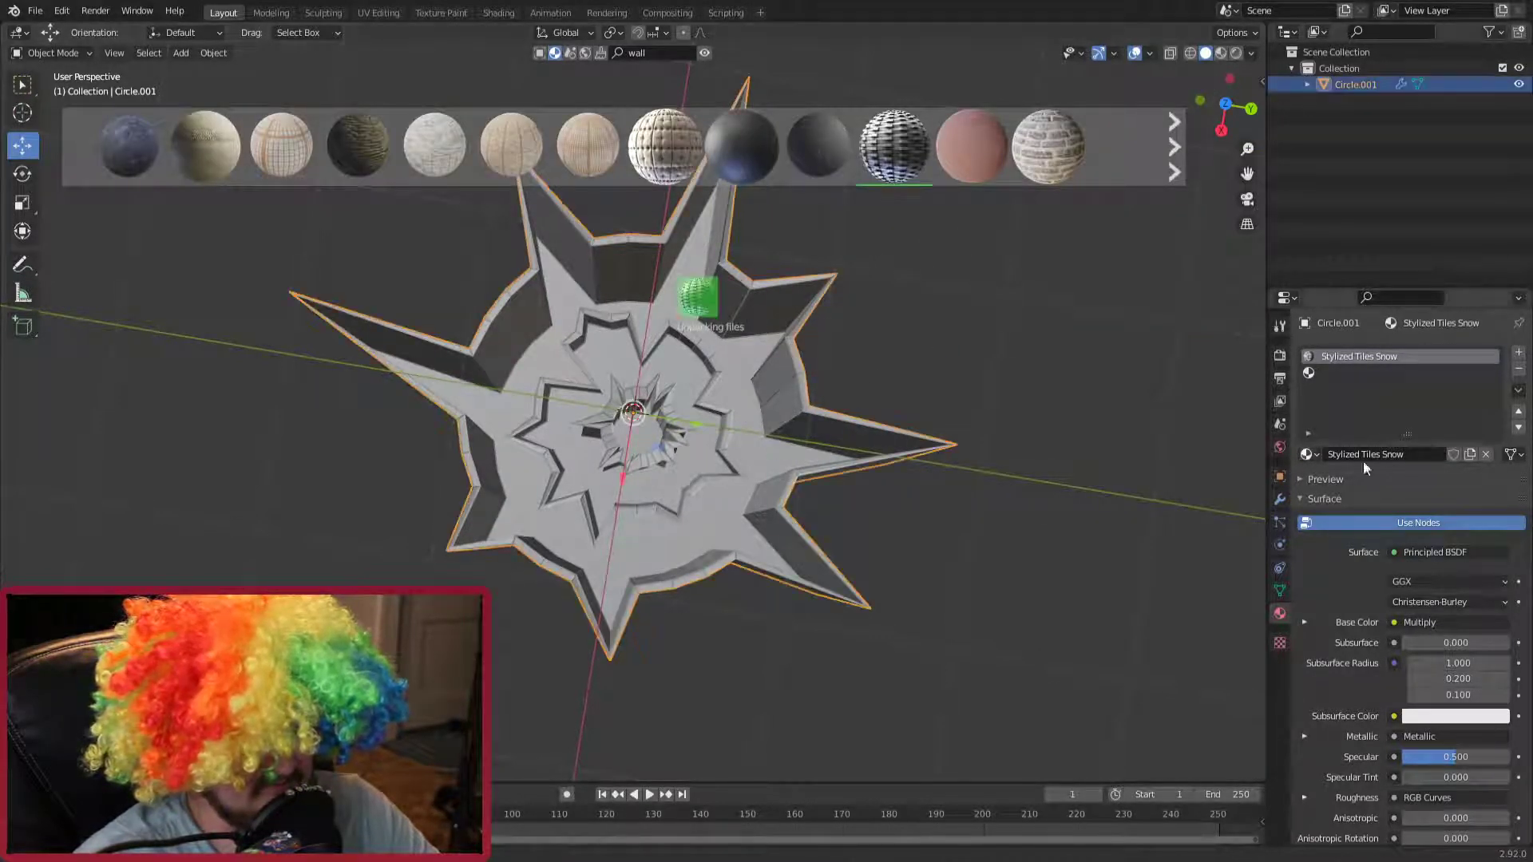
{"action": "left_click", "coordinate": [1315, 374]}
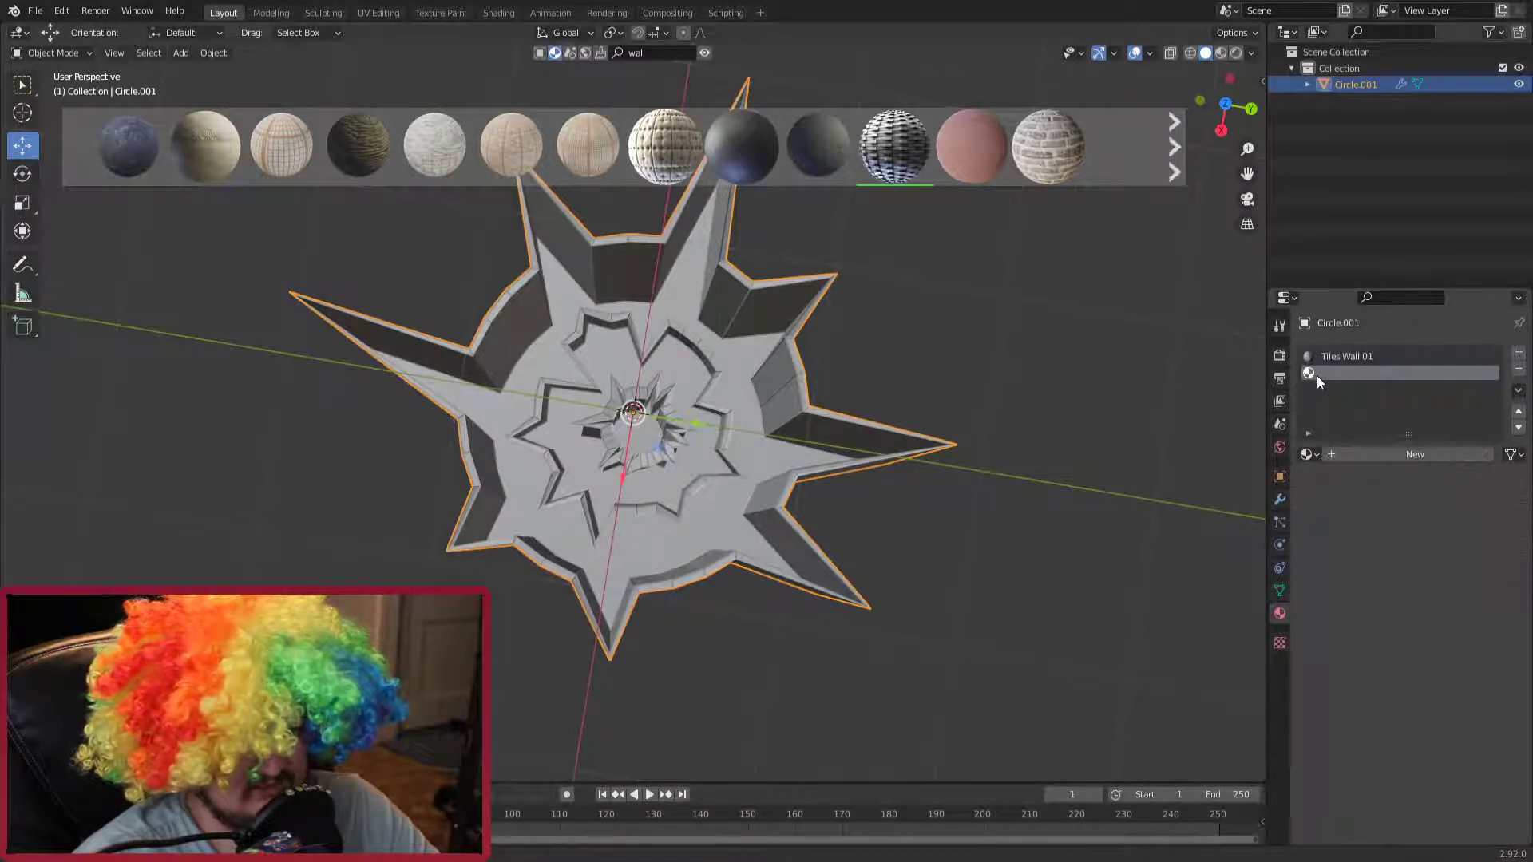
{"action": "left_click", "coordinate": [1309, 454]}
{"action": "left_click", "coordinate": [1350, 516]}
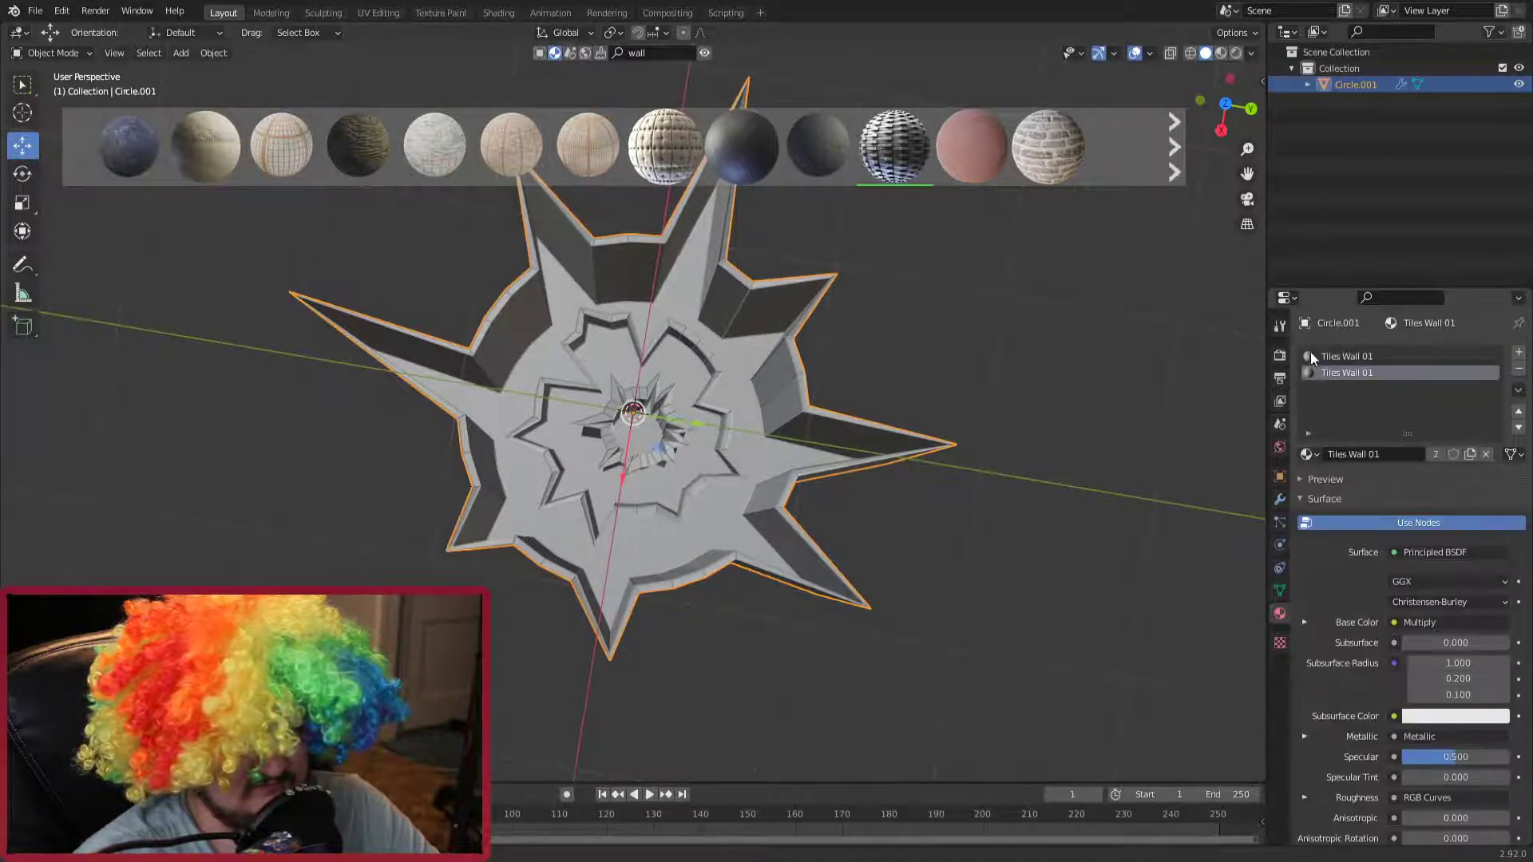
{"action": "left_click", "coordinate": [1309, 356]}
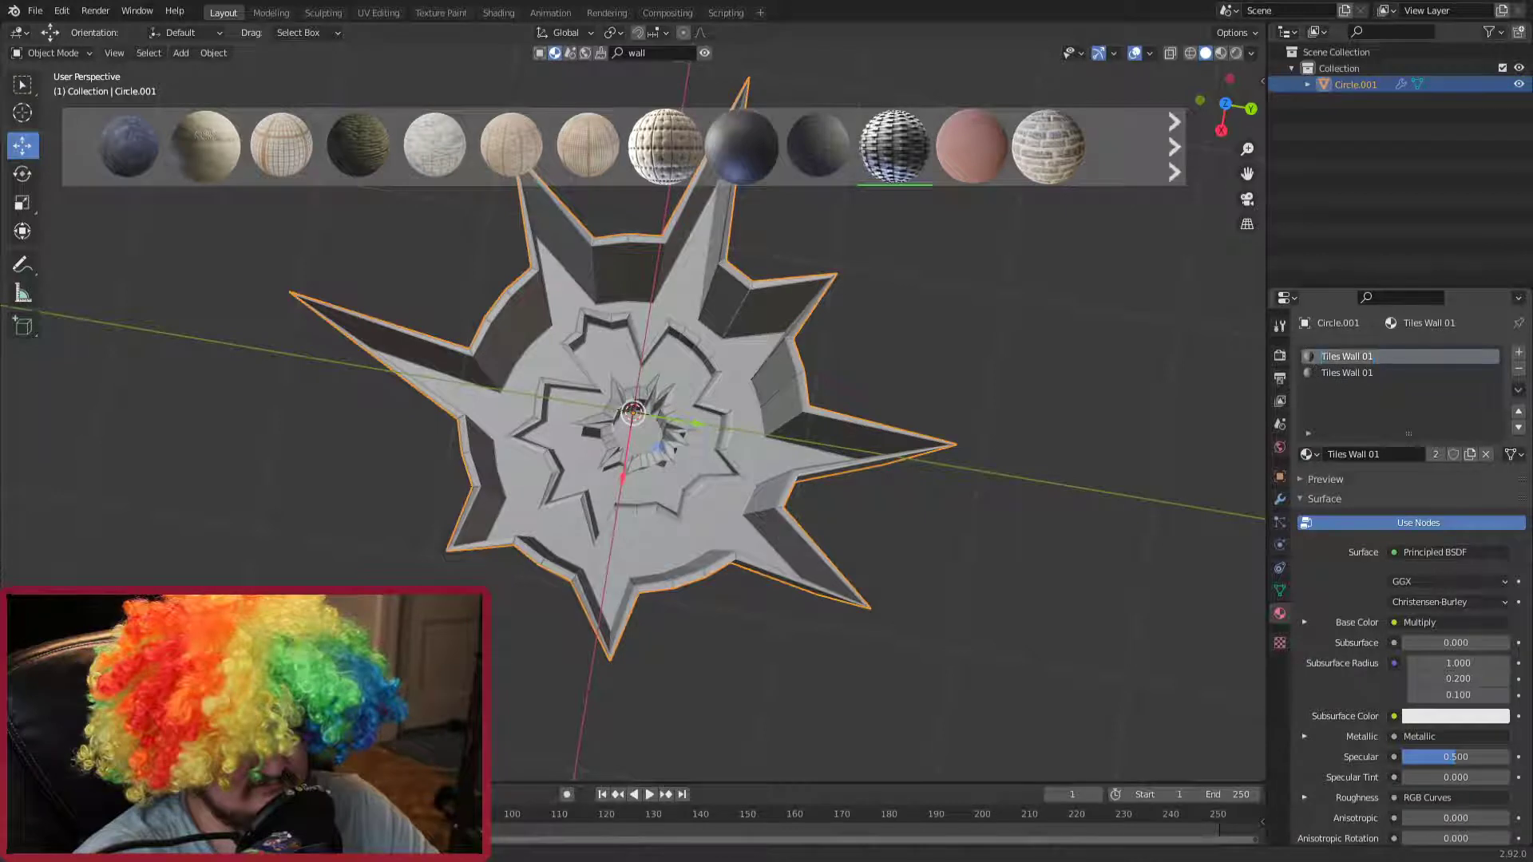
{"action": "left_click", "coordinate": [1310, 454]}
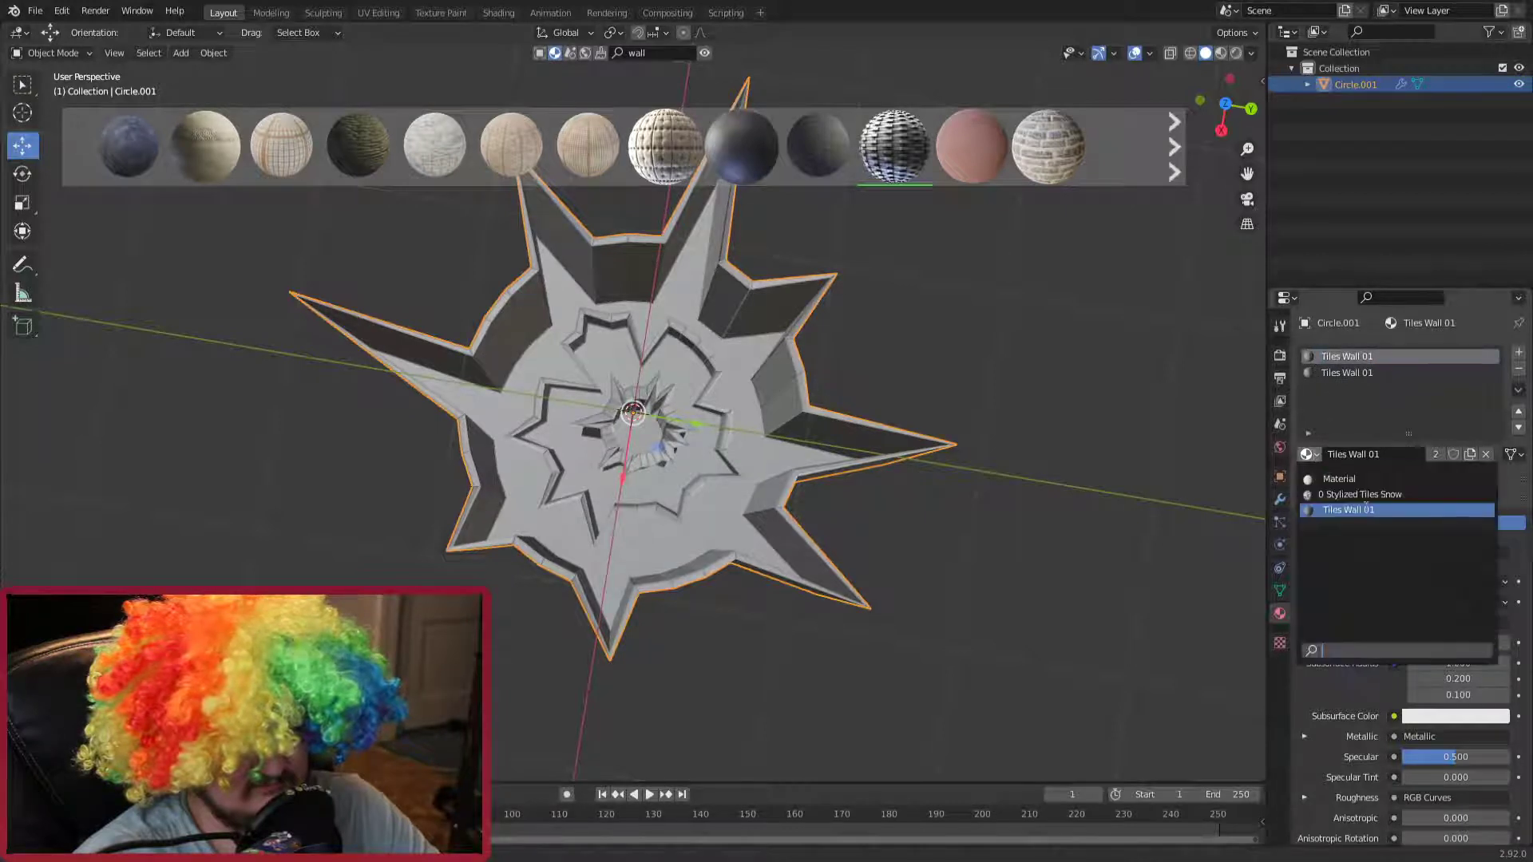
{"action": "left_click", "coordinate": [1364, 500]}
Step: Switch the viewport to Material Preview shading and hide the thumbnail strip
{"action": "left_click", "coordinate": [446, 262]}
{"action": "middle_click_drag", "start_coordinate": [446, 262], "coordinate": [548, 318]}
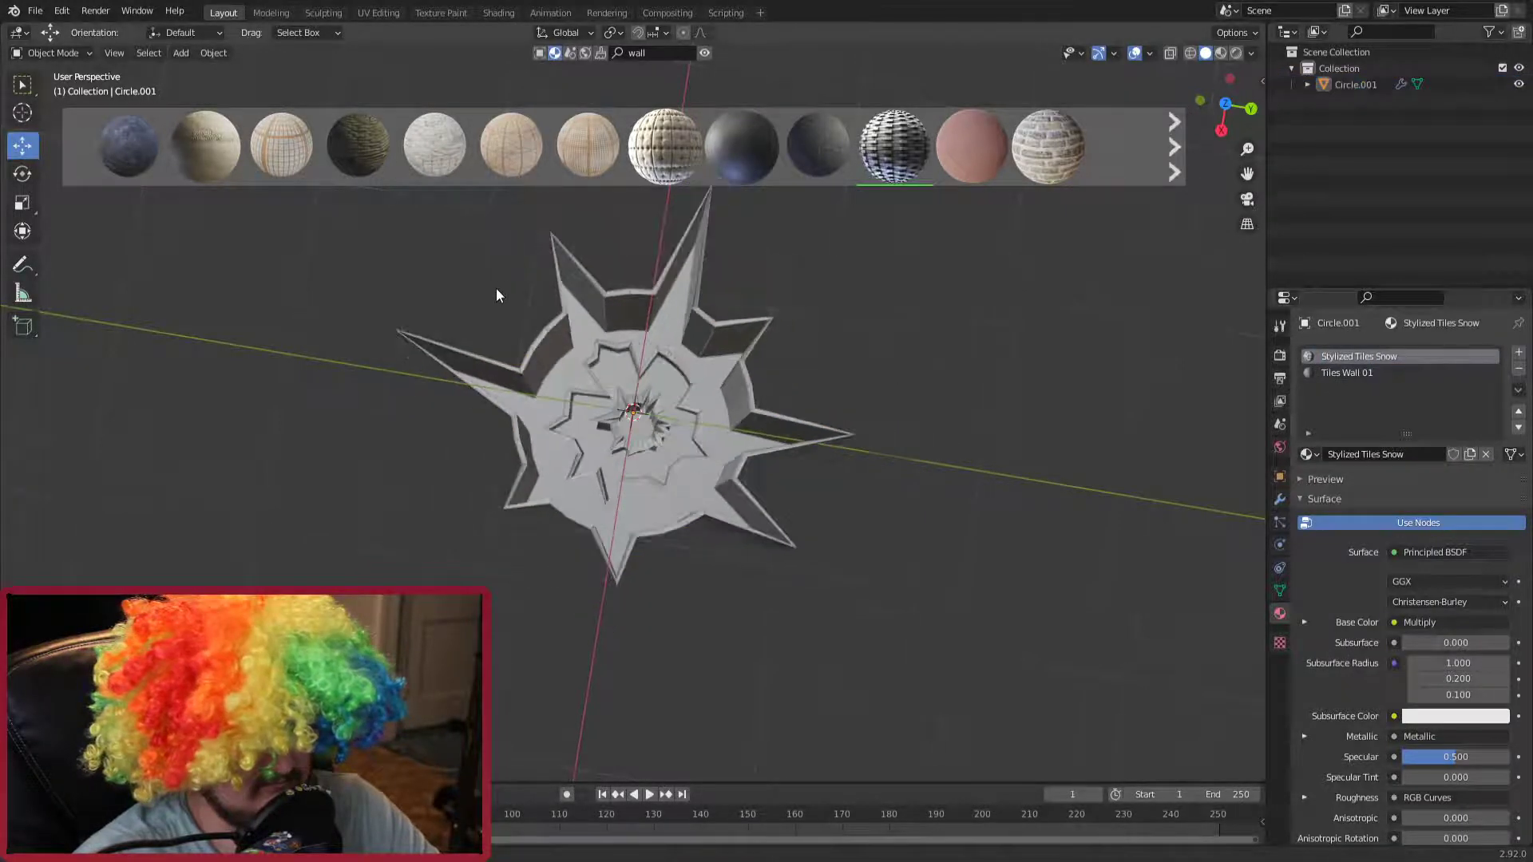
{"action": "left_click", "coordinate": [1236, 53]}
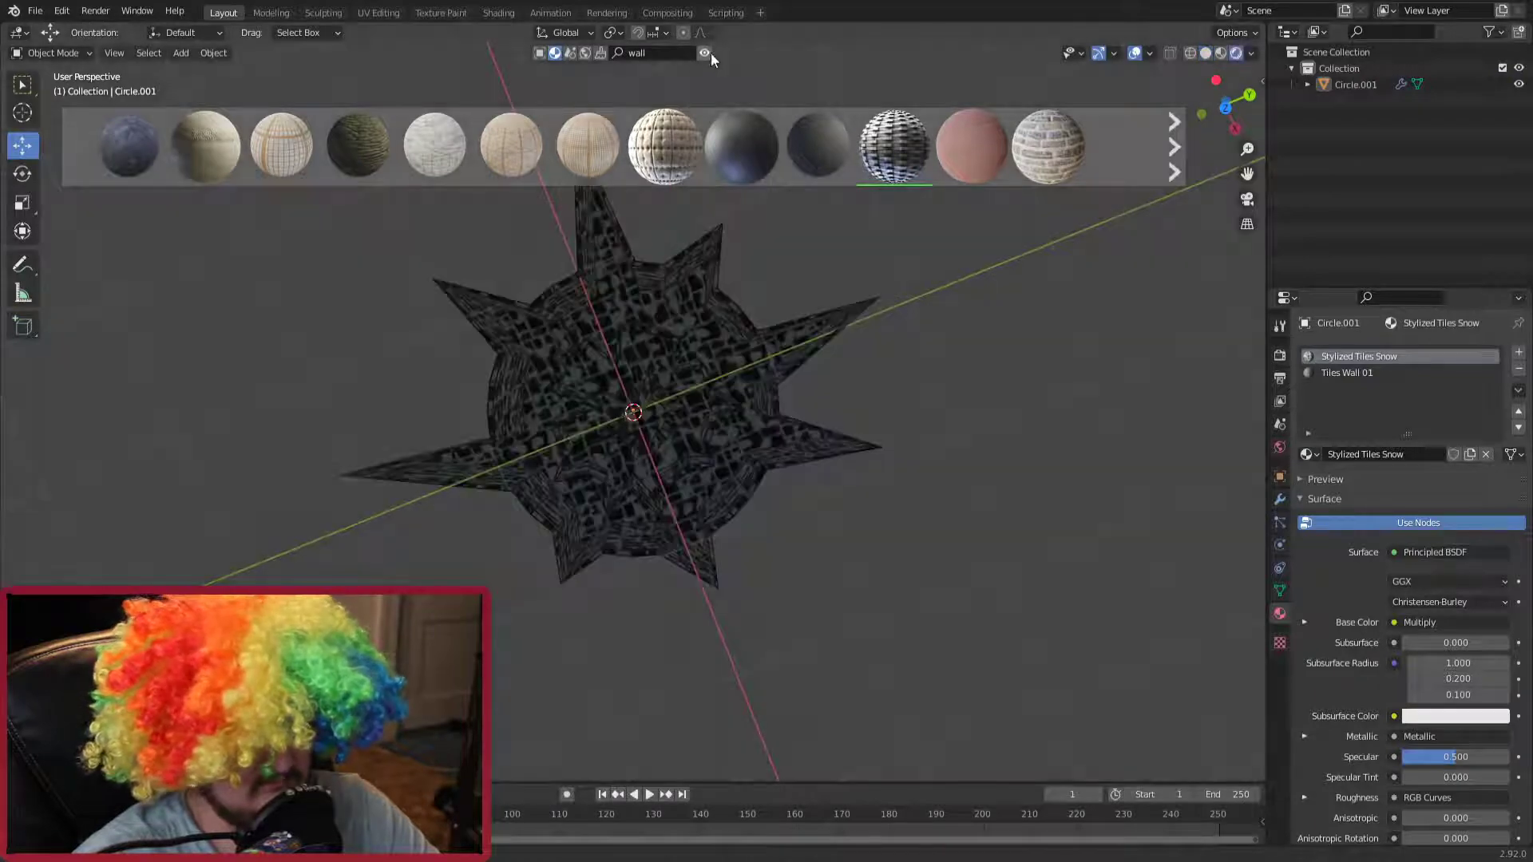
{"action": "left_click", "coordinate": [705, 52]}
{"action": "scroll", "coordinate": [703, 240], "scroll_direction": "up", "scroll_amount": 4}
{"action": "middle_click_drag", "start_coordinate": [722, 292], "coordinate": [712, 251]}
Step: Add a Sun light and tilt it around the X axis
{"action": "key", "text": "shift+a"}
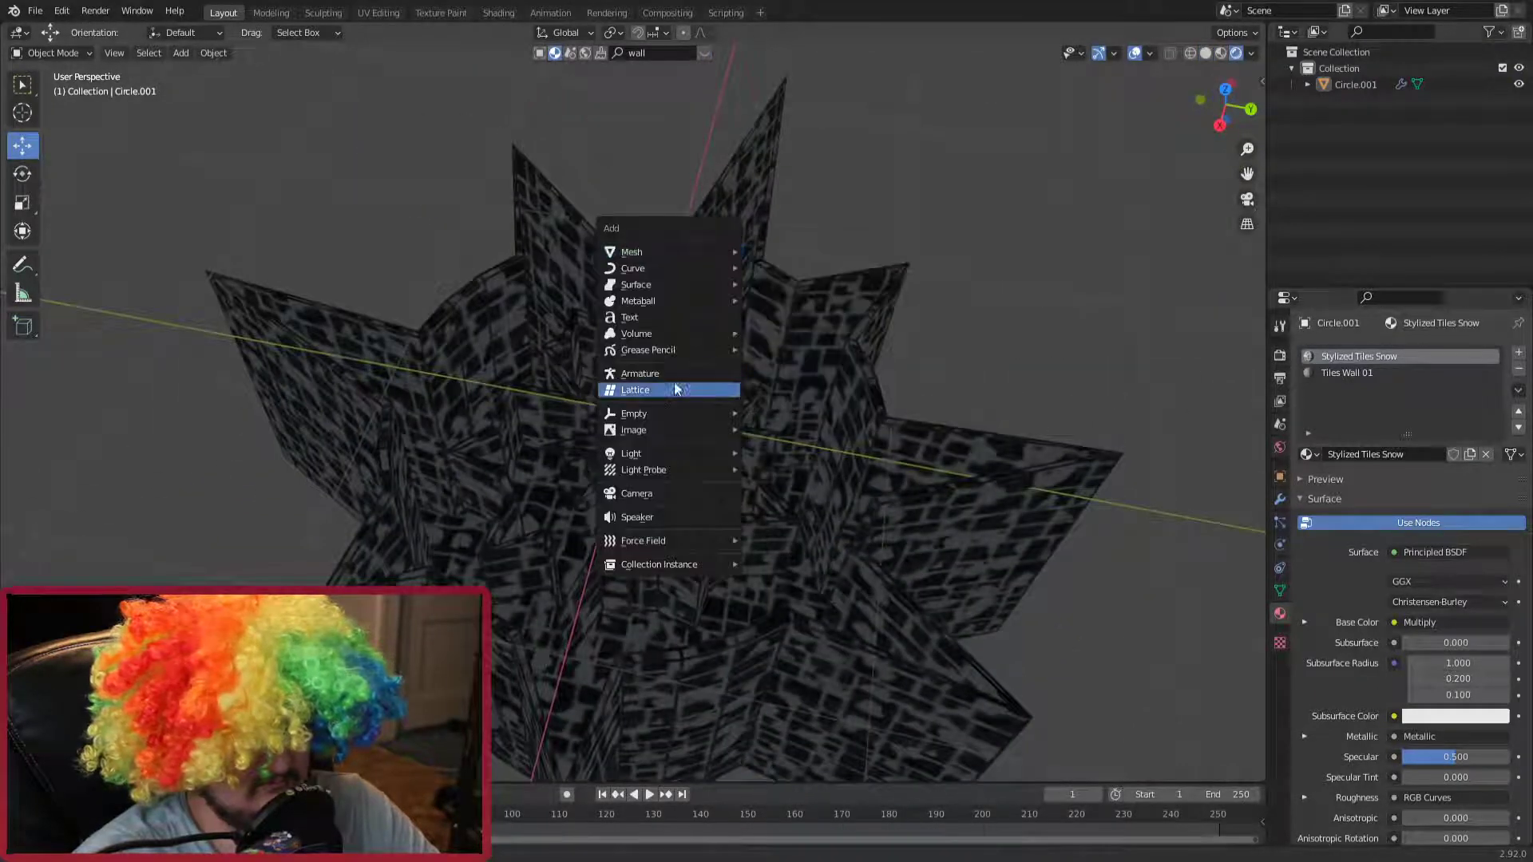
{"action": "left_click", "coordinate": [769, 469]}
{"action": "scroll", "coordinate": [759, 414], "scroll_direction": "down", "scroll_amount": 3}
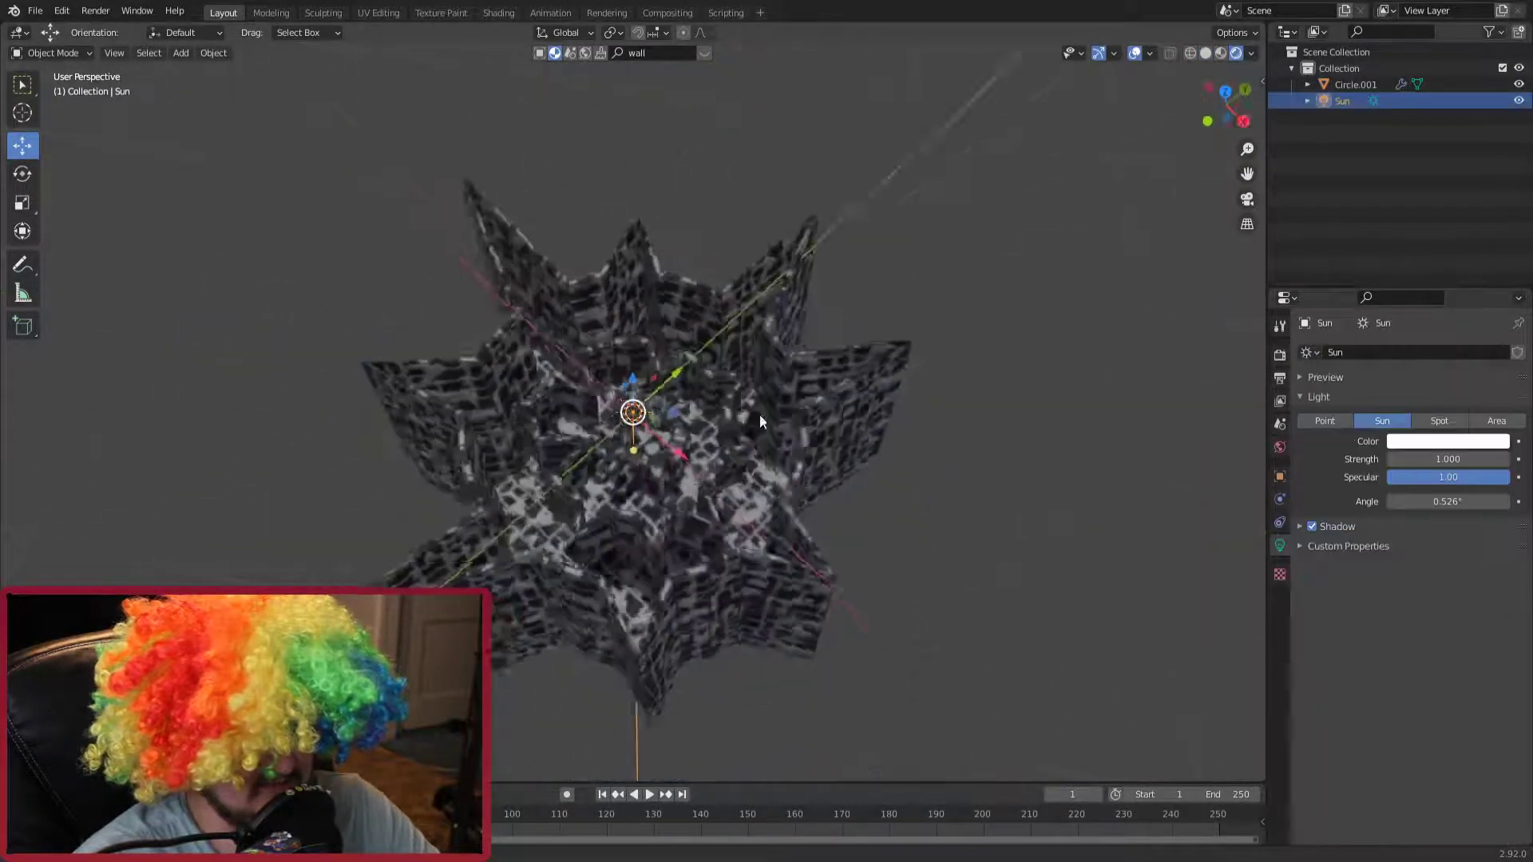
{"action": "mouse_move", "coordinate": [759, 414]}
{"action": "middle_mouse_down"}
{"action": "mouse_move", "coordinate": [883, 389]}
{"action": "mouse_move", "coordinate": [766, 380]}
{"action": "mouse_move", "coordinate": [883, 383]}
{"action": "middle_mouse_up"}
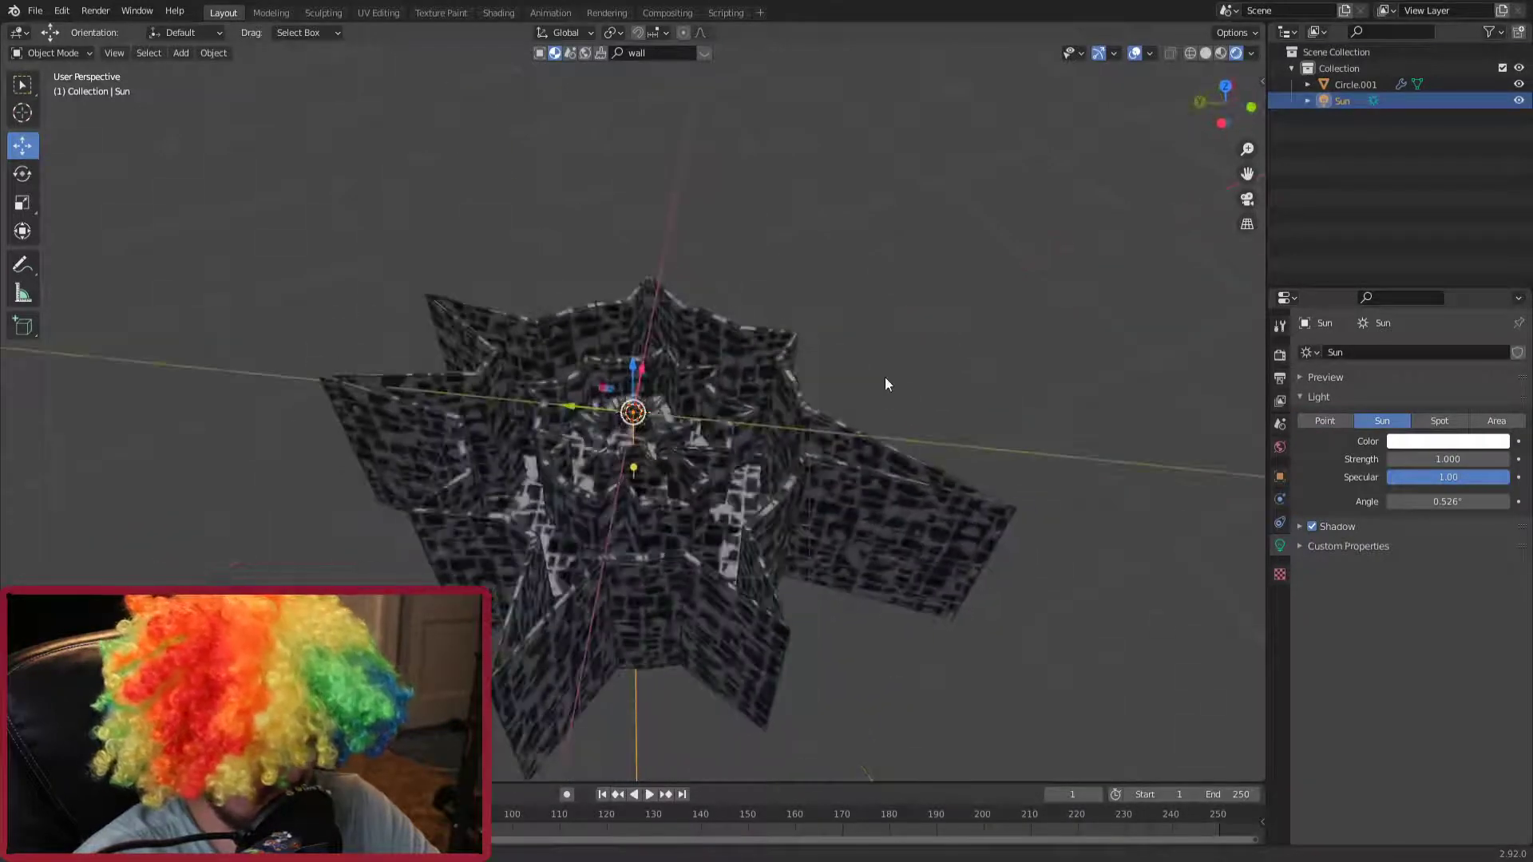
{"action": "key", "text": "r"}
{"action": "key", "text": "x"}
{"action": "left_click", "coordinate": [726, 442]}
{"action": "scroll", "coordinate": [726, 443], "scroll_direction": "up", "scroll_amount": 3}
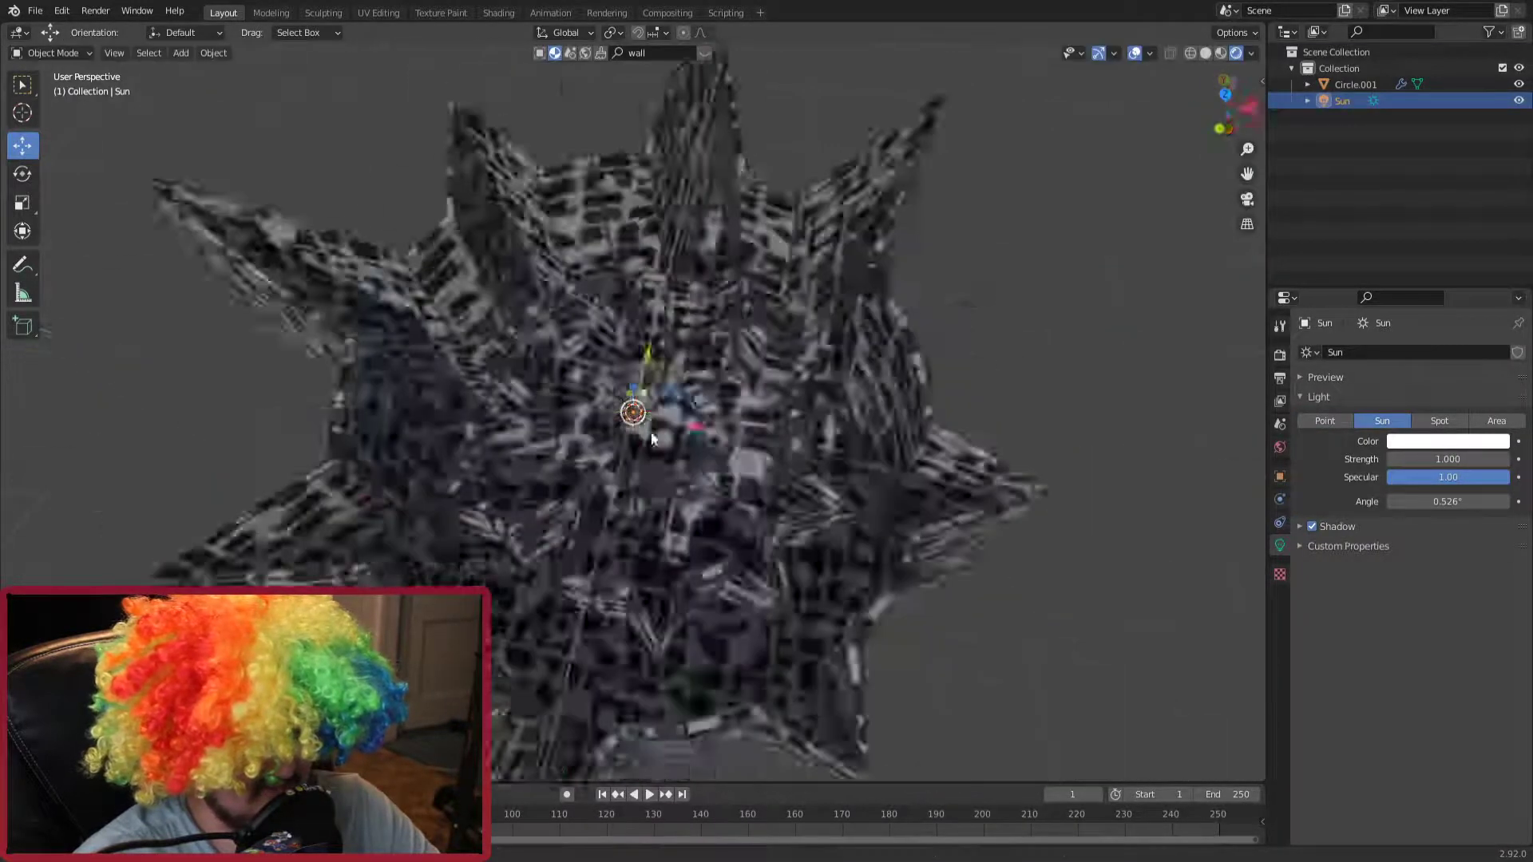
{"action": "mouse_move", "coordinate": [726, 442]}
{"action": "middle_mouse_down"}
{"action": "mouse_move", "coordinate": [675, 349]}
{"action": "mouse_move", "coordinate": [694, 346]}
{"action": "mouse_move", "coordinate": [719, 287]}
{"action": "mouse_move", "coordinate": [812, 288]}
{"action": "mouse_move", "coordinate": [675, 450]}
{"action": "mouse_move", "coordinate": [762, 399]}
{"action": "mouse_move", "coordinate": [782, 429]}
{"action": "middle_mouse_up"}
{"action": "scroll", "coordinate": [675, 349], "scroll_direction": "up", "scroll_amount": 2}
Step: Set slot 2 to Stylized Tiles Snow and slot 1 to Tiles Wall 01
{"action": "left_click", "coordinate": [859, 358]}
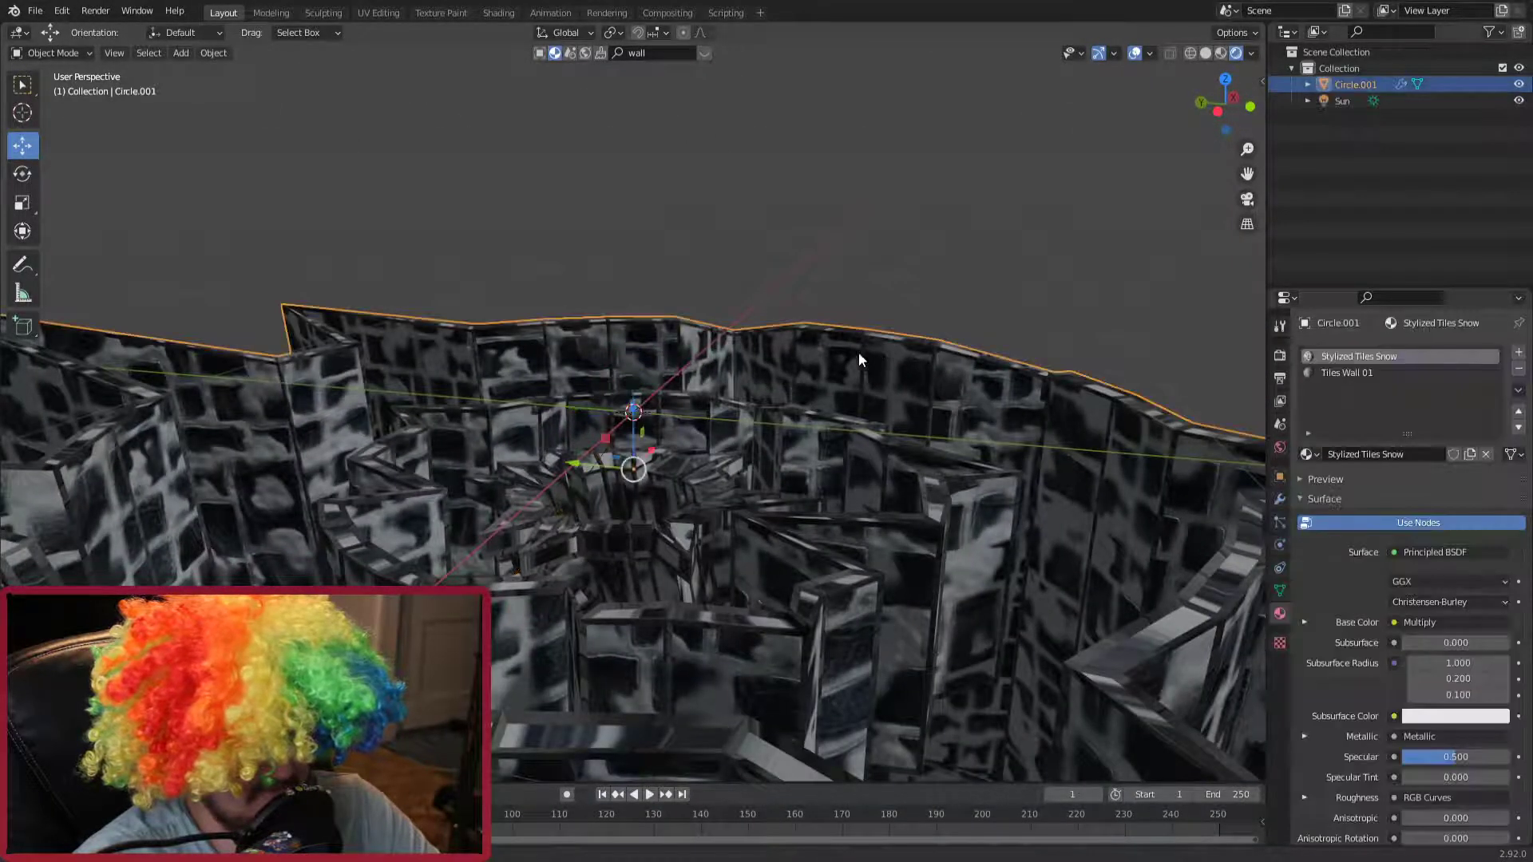
{"action": "left_click", "coordinate": [705, 53]}
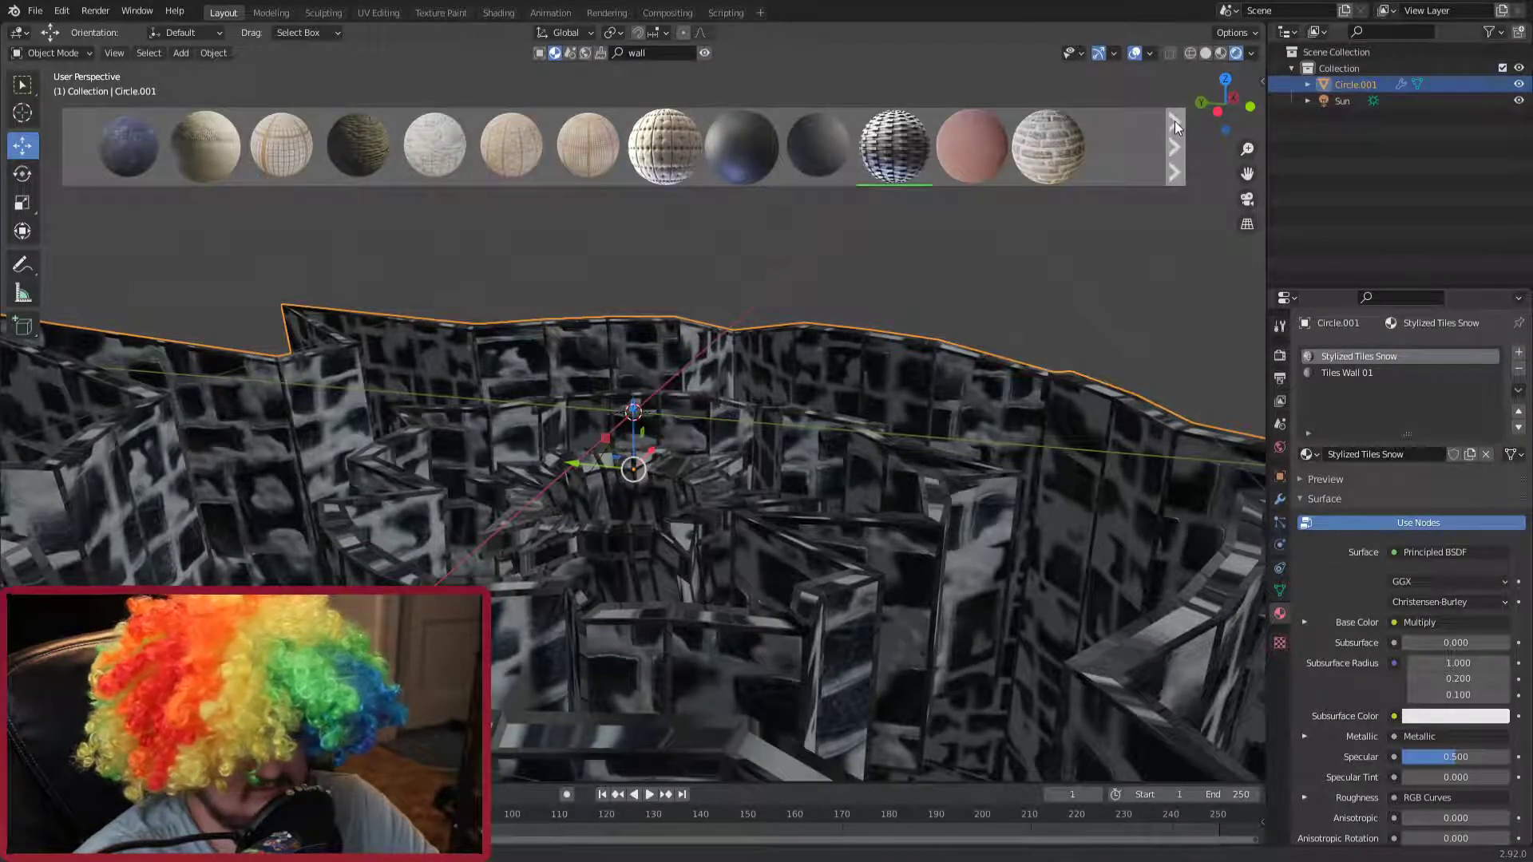
{"action": "left_click", "coordinate": [1311, 373]}
{"action": "left_click", "coordinate": [1311, 453]}
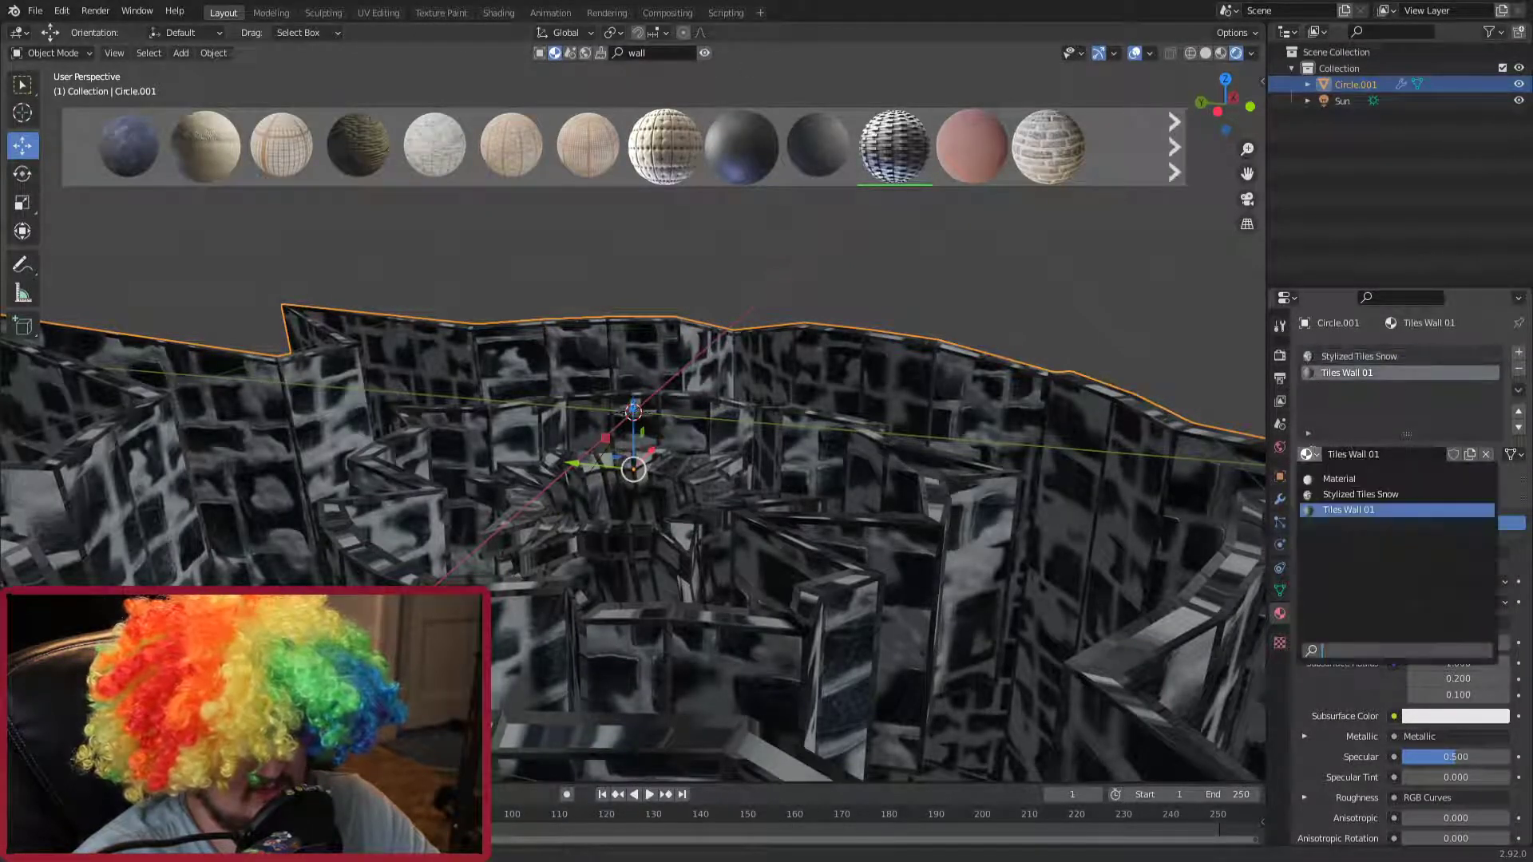
{"action": "left_click", "coordinate": [1357, 489]}
{"action": "left_click", "coordinate": [1312, 357]}
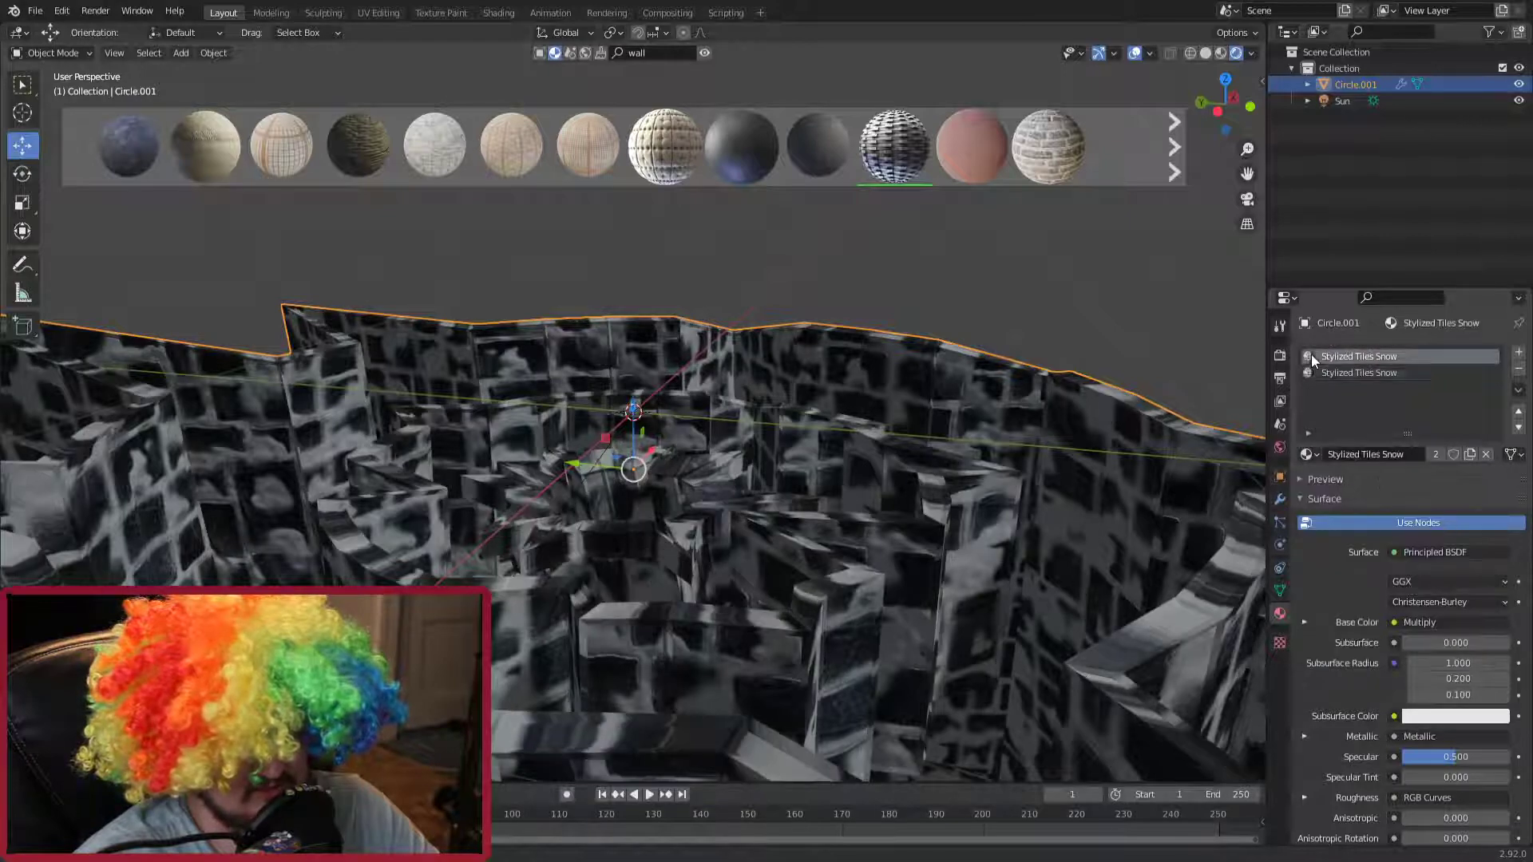
{"action": "left_click", "coordinate": [1307, 455]}
{"action": "left_click", "coordinate": [1357, 503]}
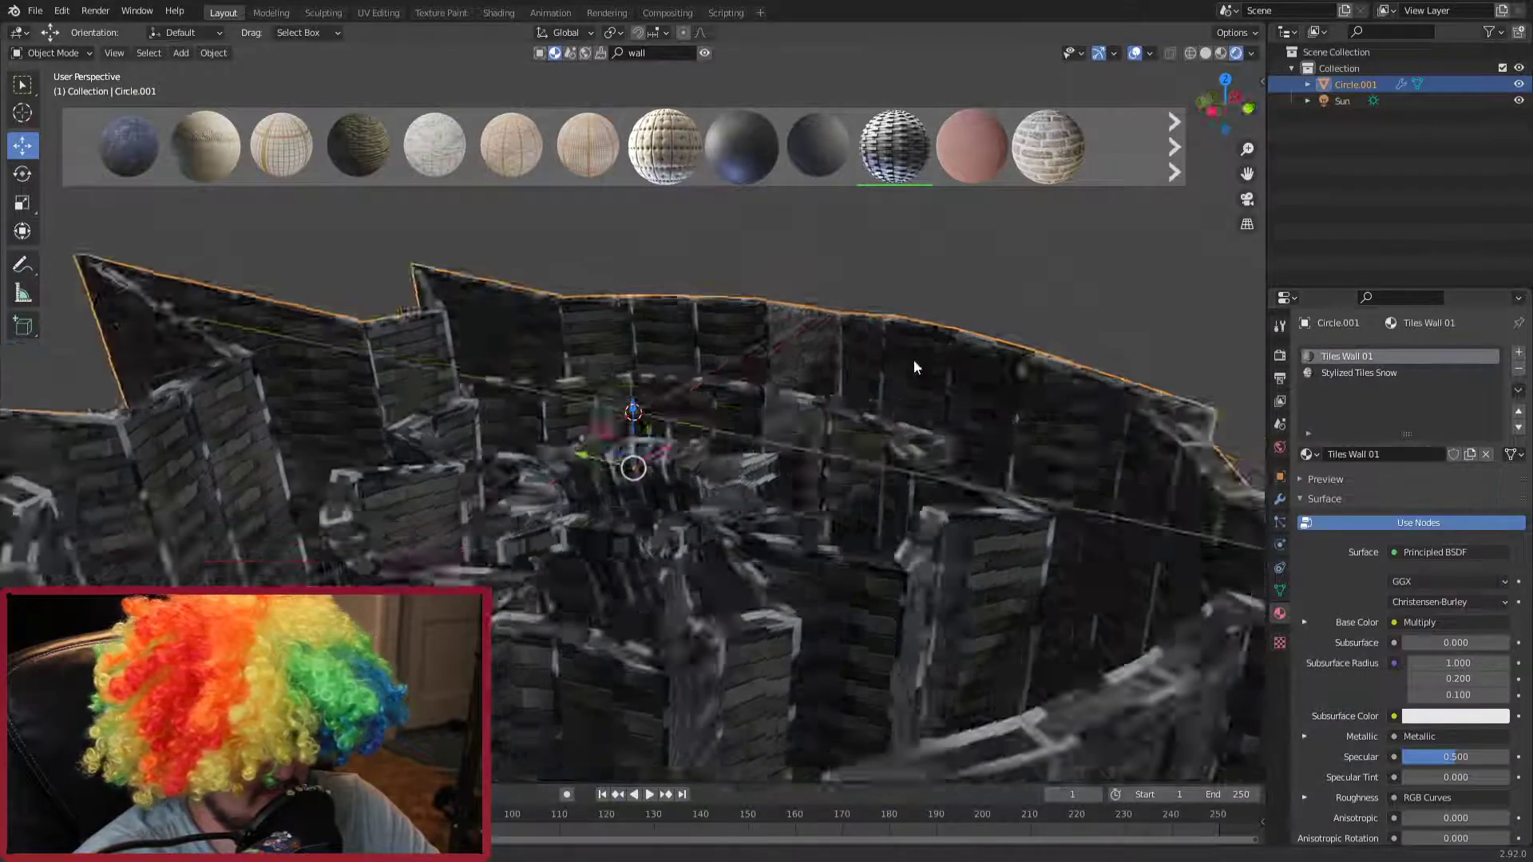
Step: Look down into the brick walls and keep Stylized Tiles Snow in the second slot
{"action": "mouse_move", "coordinate": [913, 359]}
{"action": "middle_mouse_down"}
{"action": "mouse_move", "coordinate": [831, 419]}
{"action": "mouse_move", "coordinate": [880, 350]}
{"action": "mouse_move", "coordinate": [964, 355]}
{"action": "mouse_move", "coordinate": [868, 363]}
{"action": "middle_mouse_up"}
{"action": "mouse_move", "coordinate": [998, 395]}
{"action": "middle_mouse_down"}
{"action": "mouse_move", "coordinate": [847, 490]}
{"action": "mouse_move", "coordinate": [736, 348]}
{"action": "mouse_move", "coordinate": [823, 432]}
{"action": "mouse_move", "coordinate": [749, 542]}
{"action": "mouse_move", "coordinate": [888, 522]}
{"action": "middle_mouse_up"}
{"action": "mouse_move", "coordinate": [915, 317]}
{"action": "middle_mouse_down"}
{"action": "mouse_move", "coordinate": [804, 404]}
{"action": "mouse_move", "coordinate": [852, 417]}
{"action": "mouse_move", "coordinate": [818, 319]}
{"action": "middle_mouse_up"}
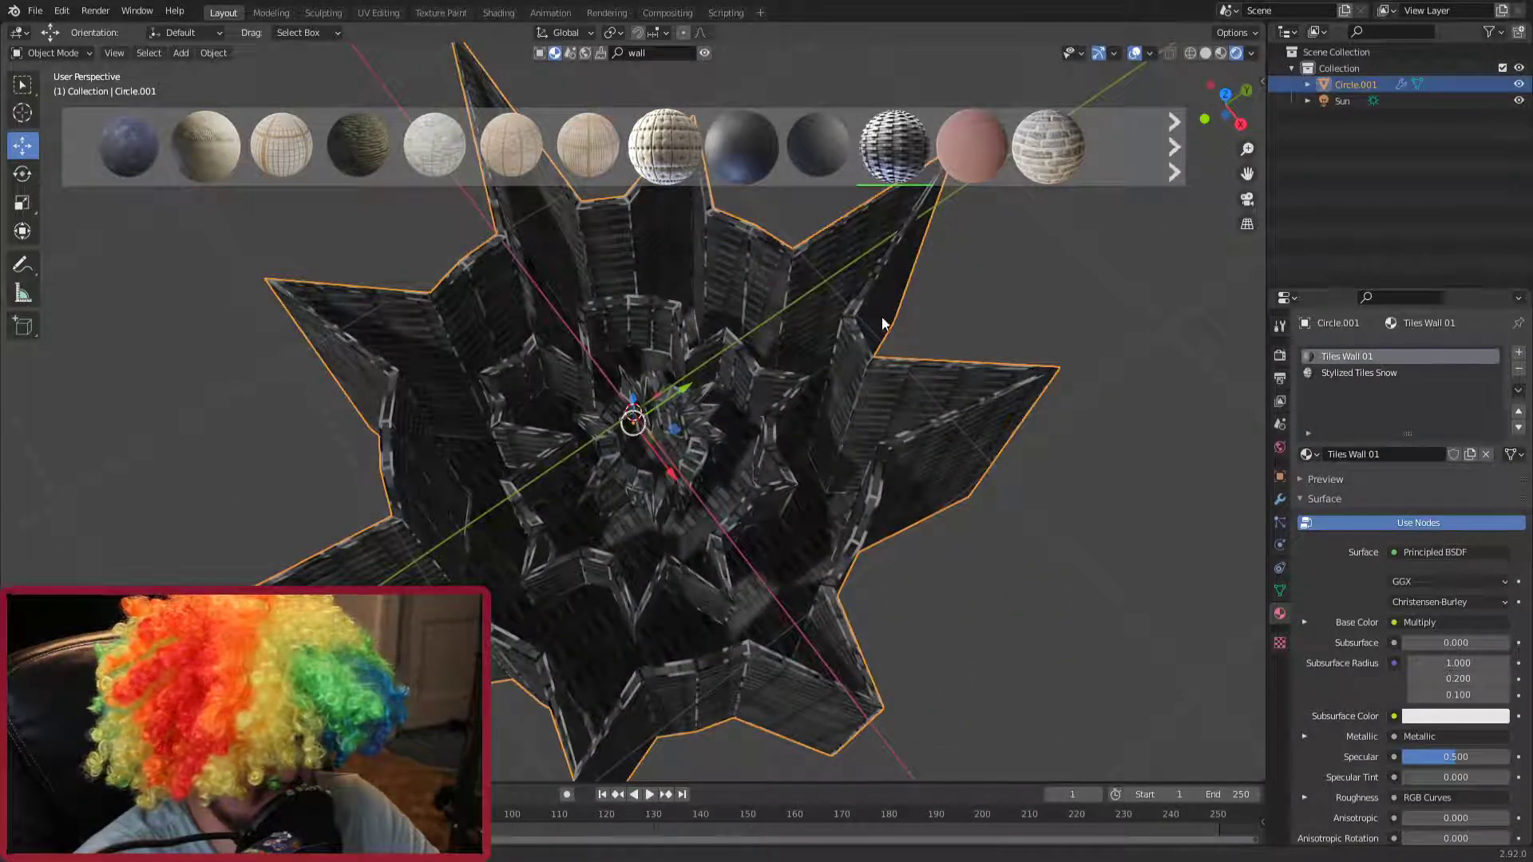
{"action": "left_click", "coordinate": [1314, 372]}
{"action": "left_click", "coordinate": [1307, 454]}
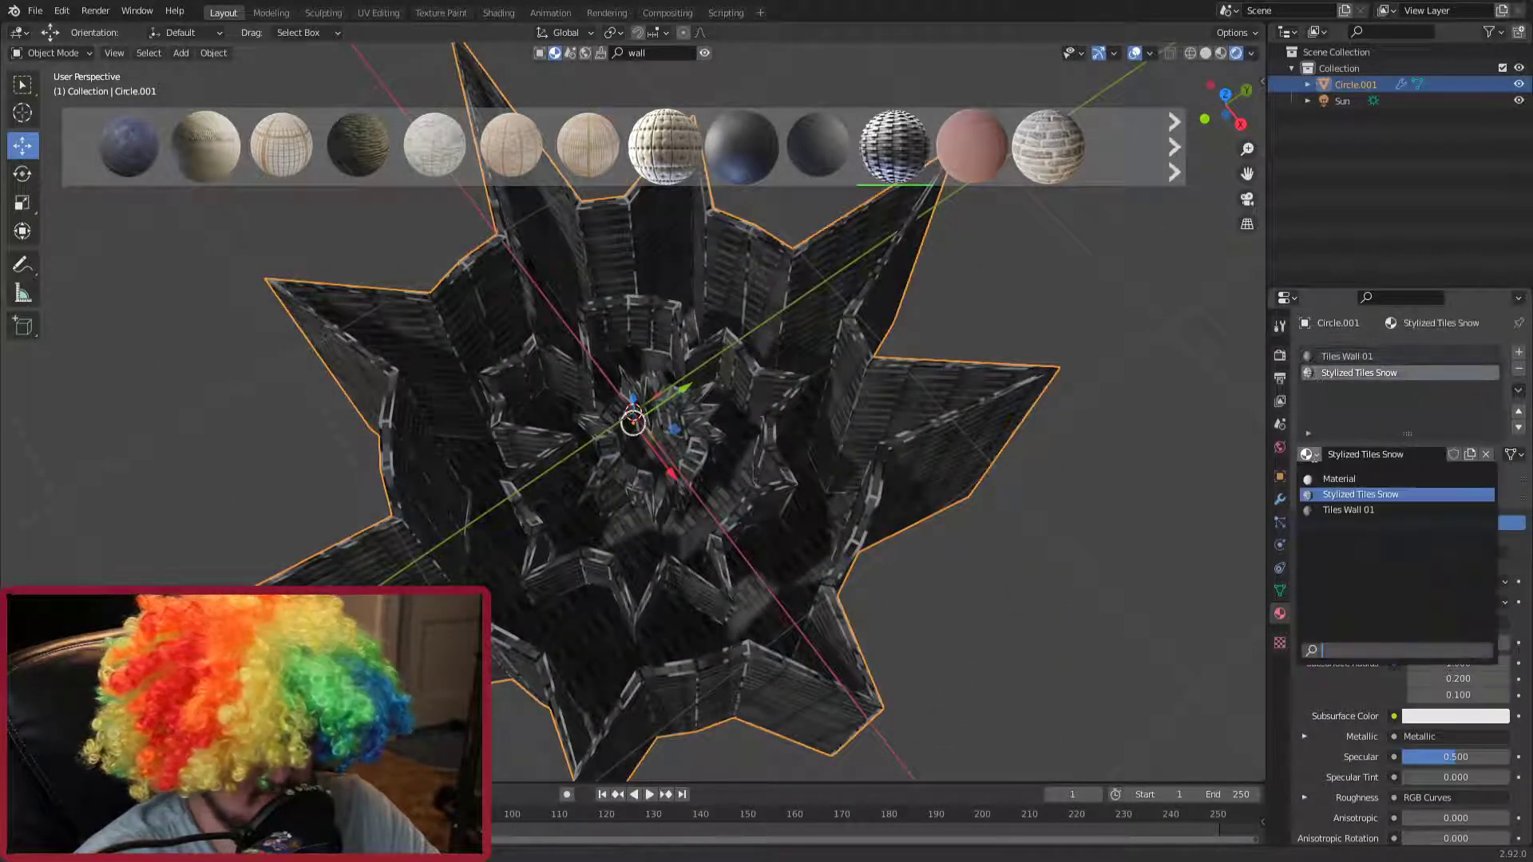
{"action": "left_click", "coordinate": [1360, 494]}
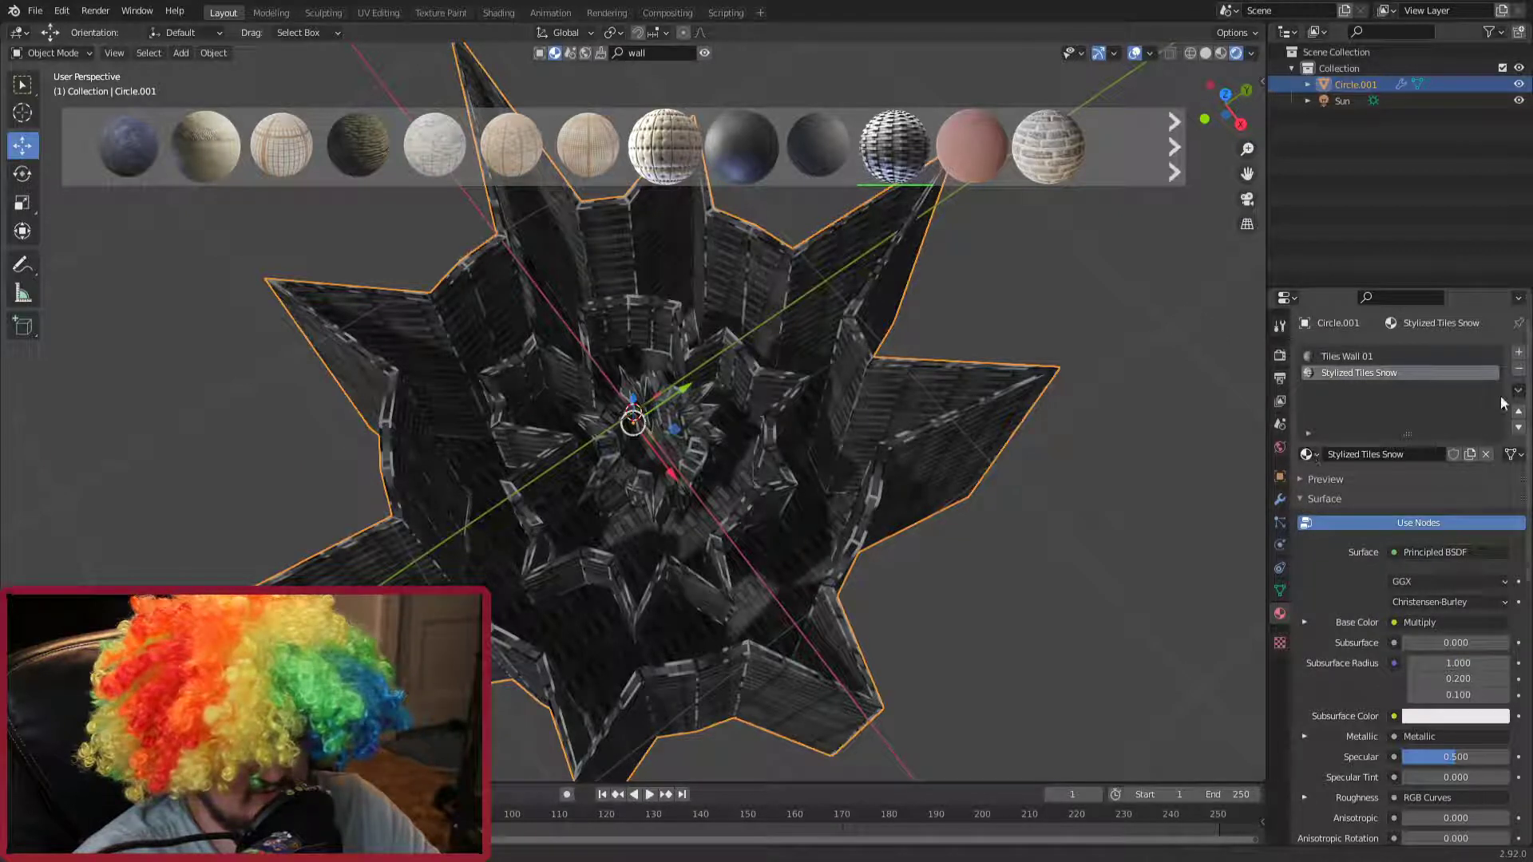
Step: Replace Stylized Tiles Snow in slot 2 with a new Emission material
{"action": "left_click", "coordinate": [1483, 453]}
{"action": "left_click", "coordinate": [1372, 457]}
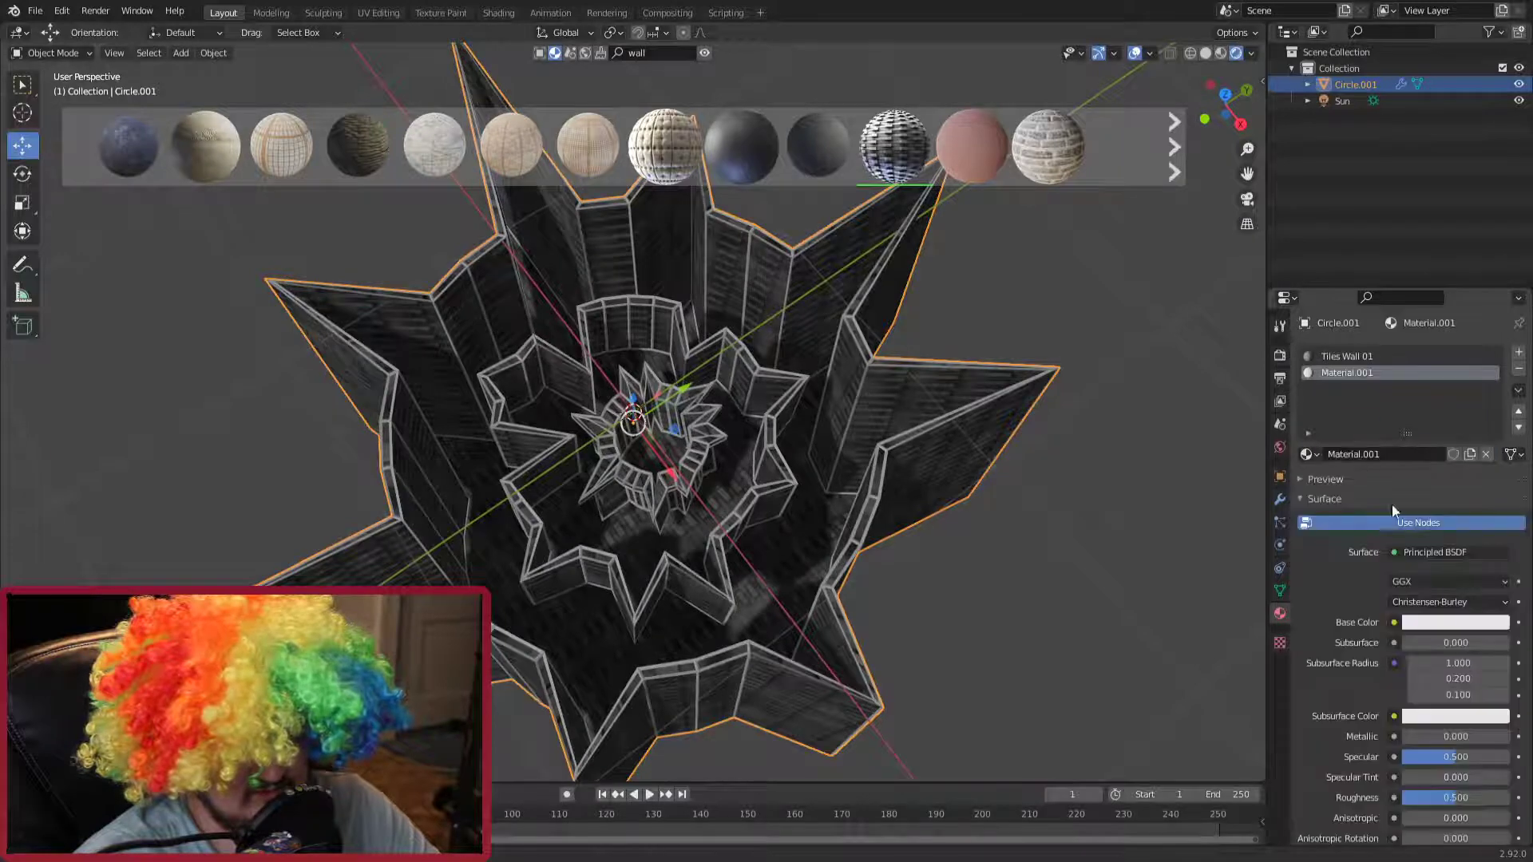
{"action": "left_click", "coordinate": [1437, 549]}
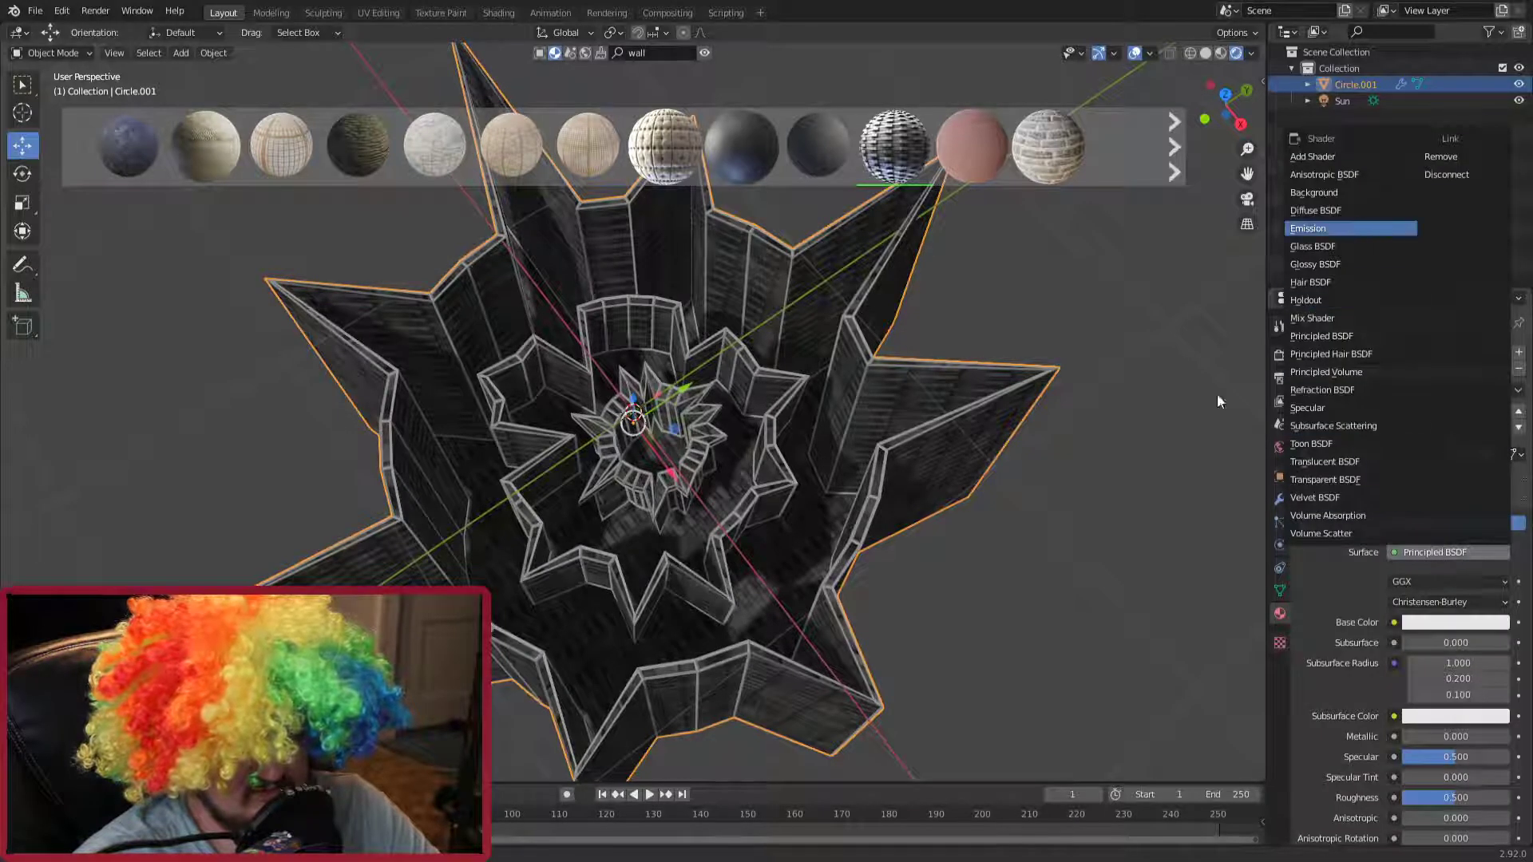
{"action": "left_click", "coordinate": [1353, 221]}
Step: Set the emission colour to light blue
{"action": "left_click", "coordinate": [1455, 581]}
{"action": "left_click", "coordinate": [1390, 382]}
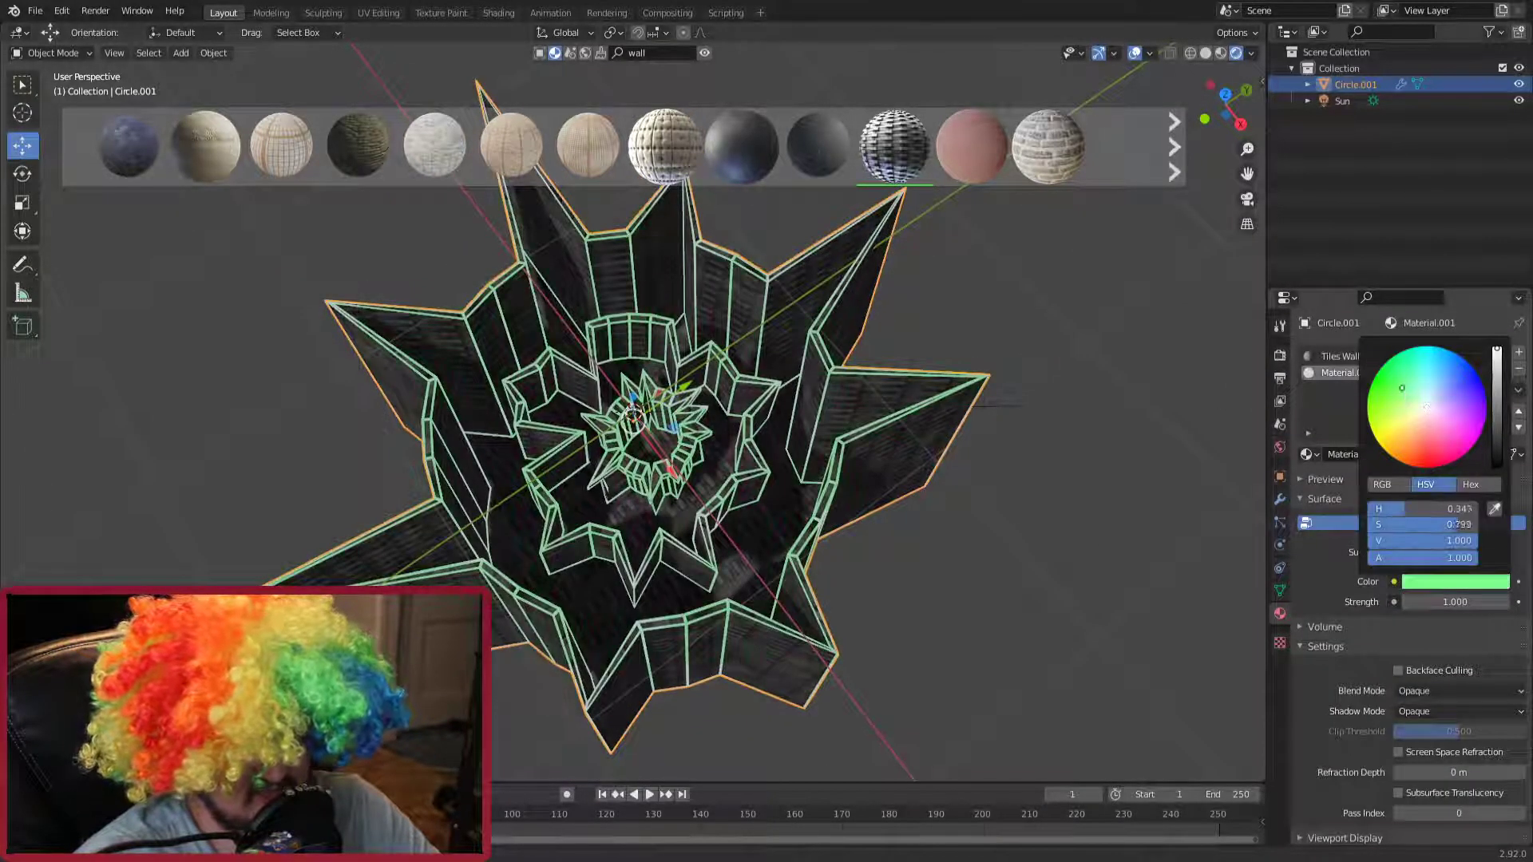
{"action": "mouse_move", "coordinate": [1391, 382]}
{"action": "left_mouse_down"}
{"action": "mouse_move", "coordinate": [1433, 391]}
{"action": "mouse_move", "coordinate": [1403, 443]}
{"action": "mouse_move", "coordinate": [1435, 452]}
{"action": "mouse_move", "coordinate": [1429, 466]}
{"action": "mouse_move", "coordinate": [1460, 369]}
{"action": "left_mouse_up"}
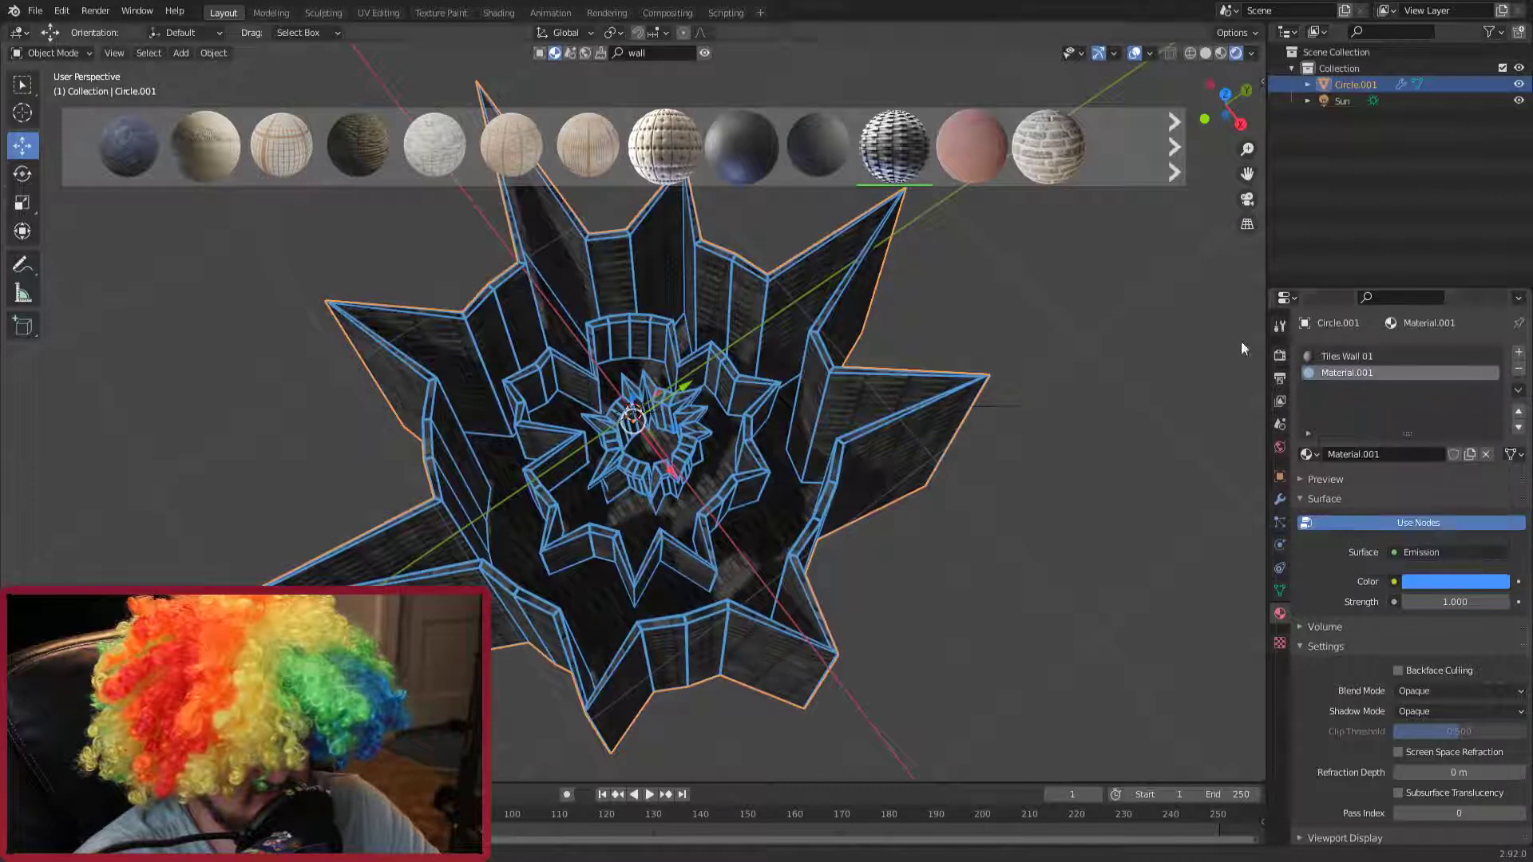
{"action": "left_click", "coordinate": [1279, 354]}
Step: Enable ambient occlusion and Bloom with radius 4.128 and intensity 3.045
{"action": "left_click", "coordinate": [1314, 465]}
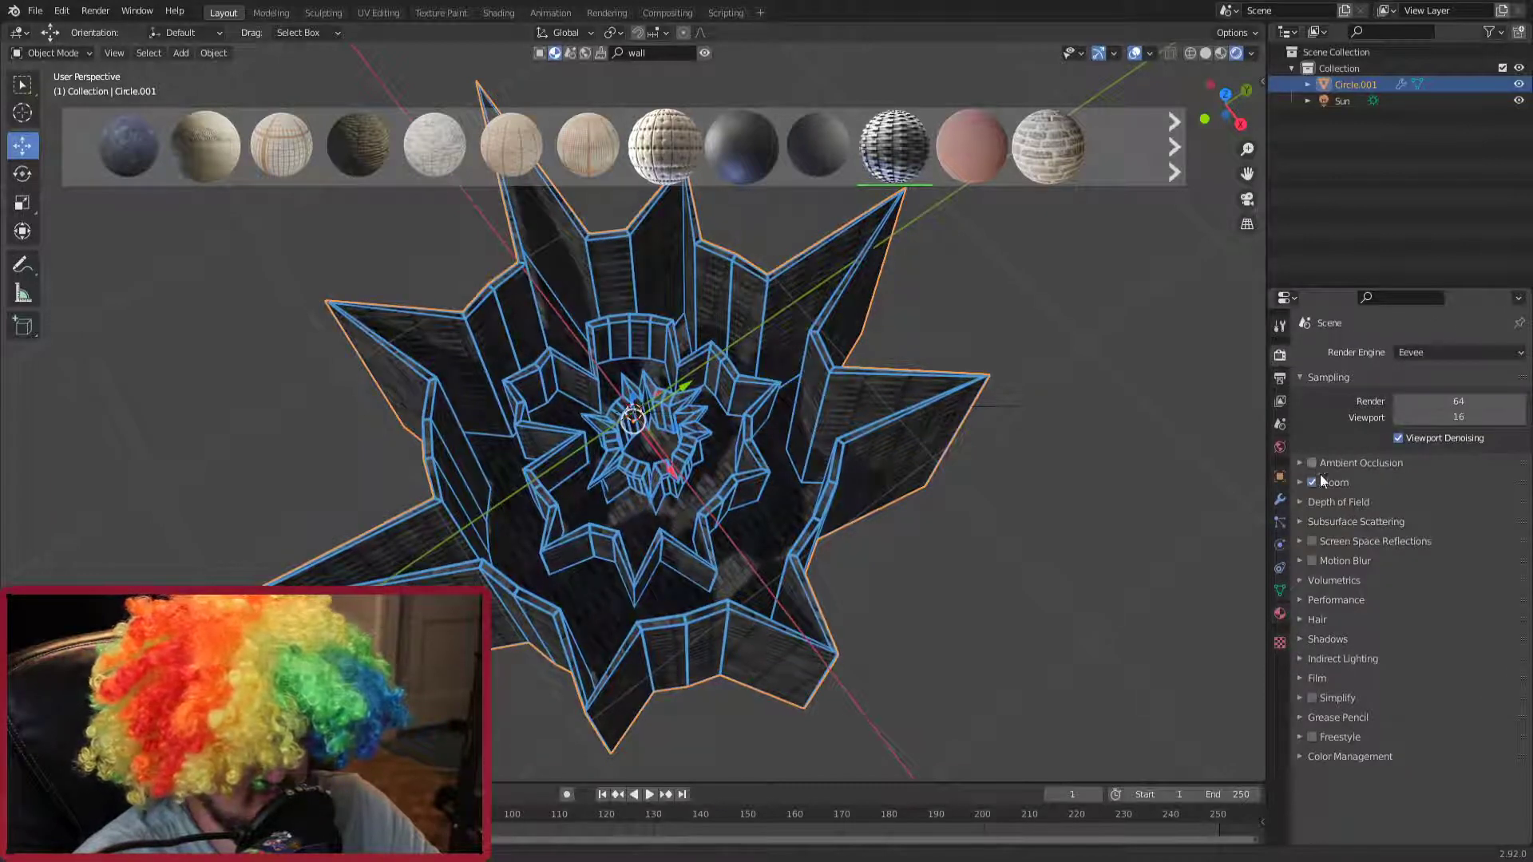
{"action": "left_click", "coordinate": [1336, 480]}
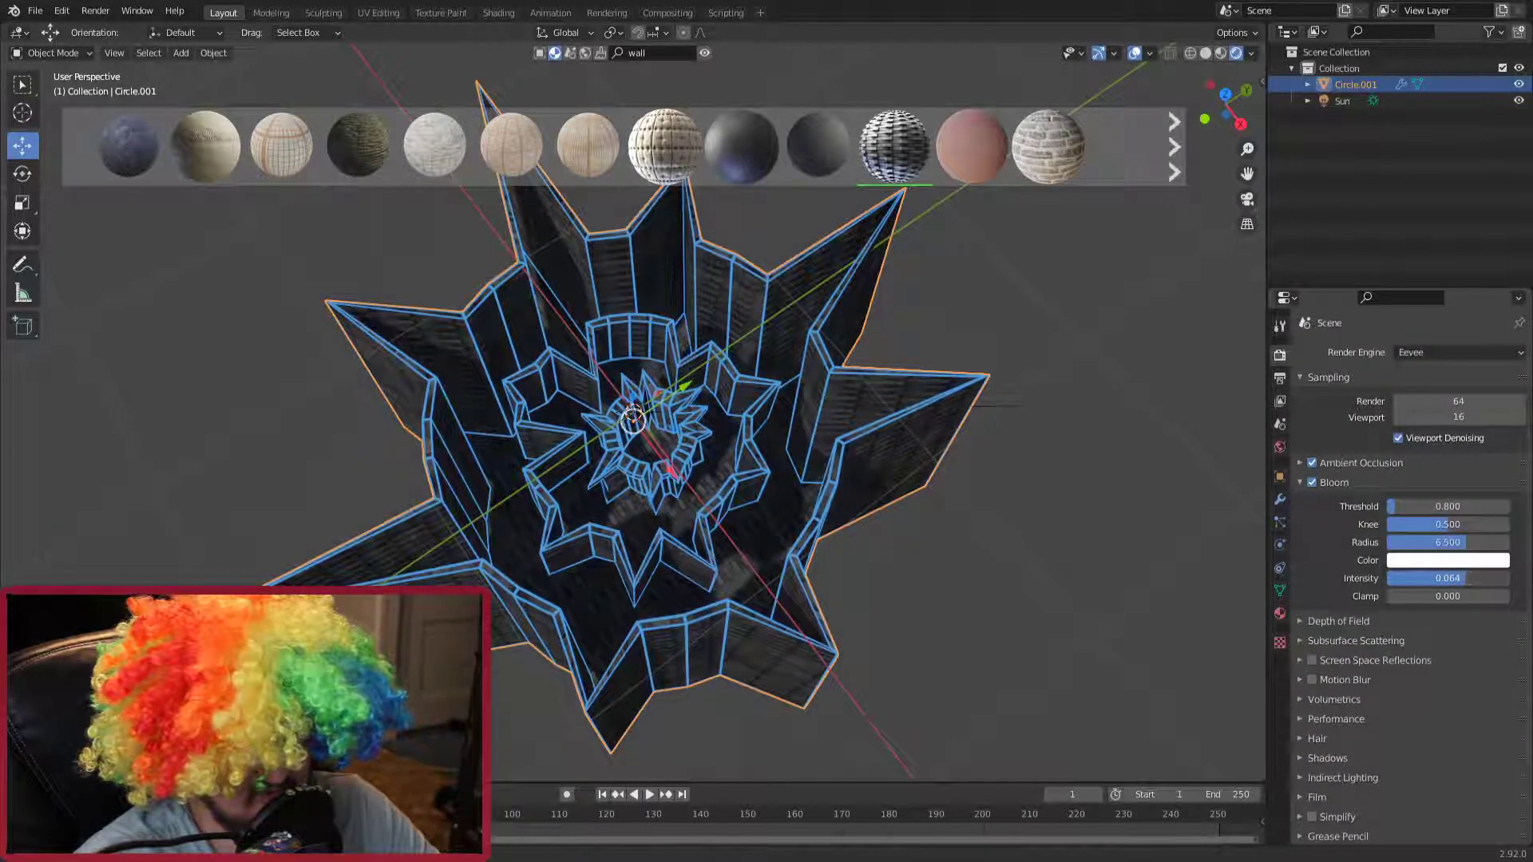
{"action": "left_click", "coordinate": [1429, 578]}
{"action": "type", "text": "5"}
{"action": "key", "text": "Return"}
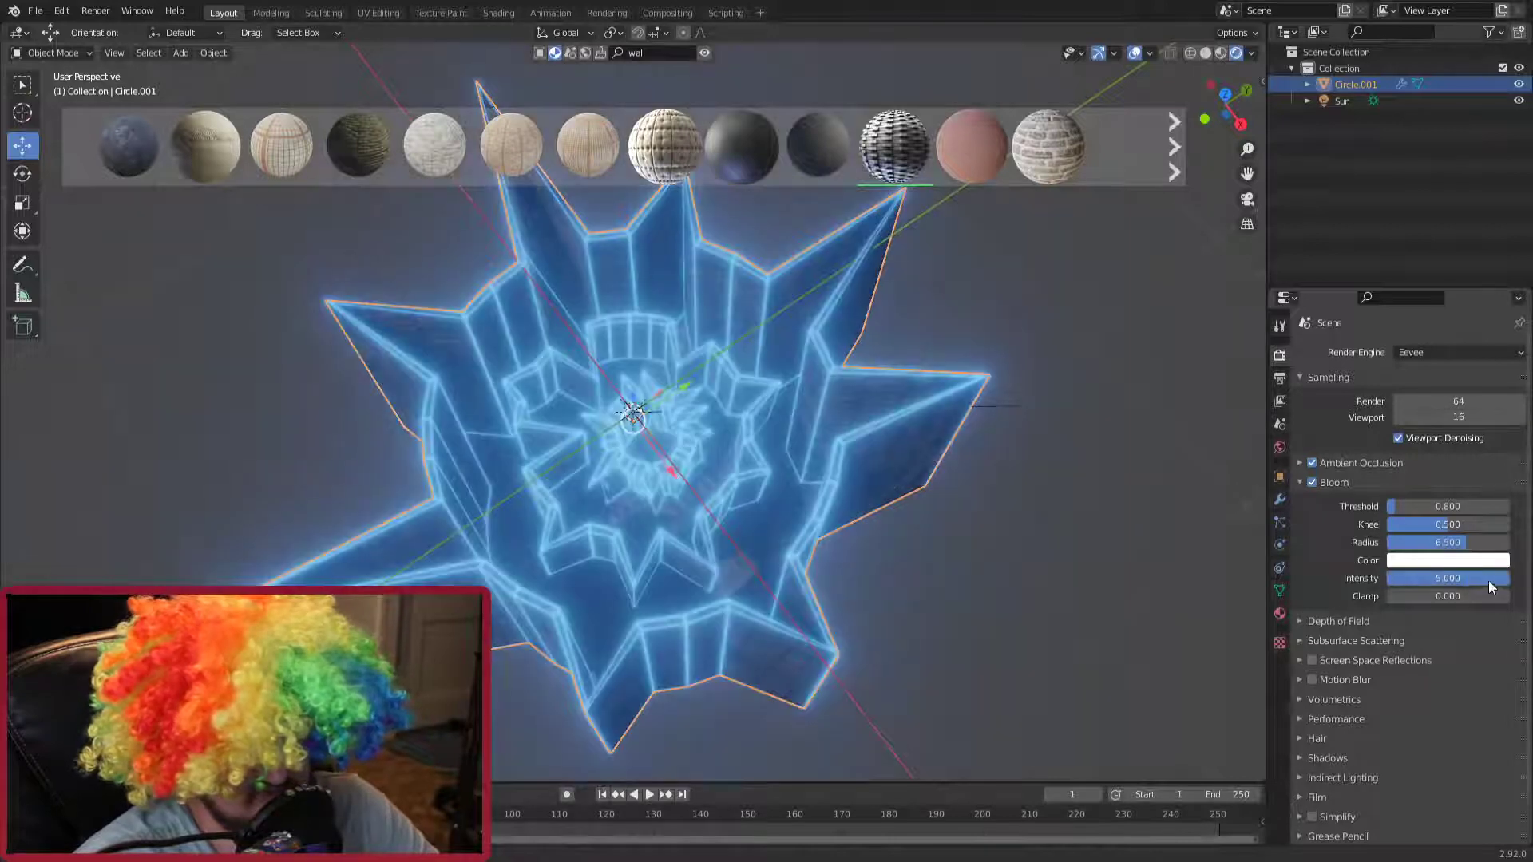
{"action": "left_click_drag", "start_coordinate": [1488, 581], "coordinate": [1459, 581]}
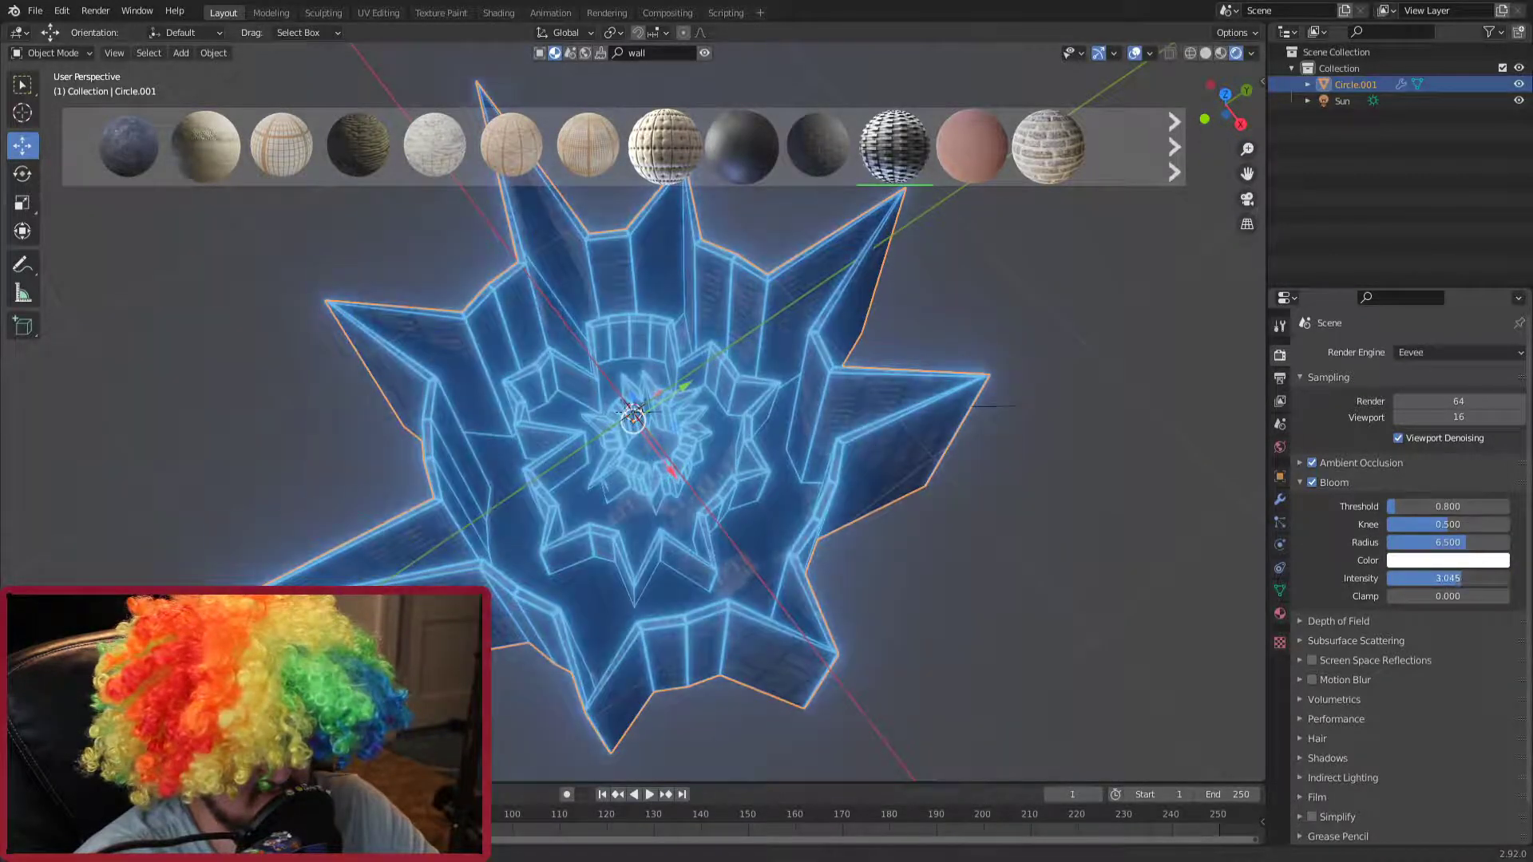
{"action": "mouse_move", "coordinate": [1465, 542]}
{"action": "left_mouse_down"}
{"action": "mouse_move", "coordinate": [1429, 542]}
{"action": "mouse_move", "coordinate": [1461, 542]}
{"action": "left_mouse_up"}
{"action": "mouse_move", "coordinate": [781, 419]}
{"action": "middle_mouse_down"}
{"action": "mouse_move", "coordinate": [848, 507]}
{"action": "mouse_move", "coordinate": [669, 438]}
{"action": "mouse_move", "coordinate": [867, 439]}
{"action": "middle_mouse_up"}
Step: Deselect the glowing star and turn off viewport overlays to view the bloom
{"action": "scroll", "coordinate": [669, 438], "scroll_direction": "down", "scroll_amount": 3}
{"action": "scroll", "coordinate": [613, 443], "scroll_direction": "up", "scroll_amount": 5}
{"action": "mouse_move", "coordinate": [613, 443]}
{"action": "middle_mouse_down"}
{"action": "mouse_move", "coordinate": [913, 466]}
{"action": "mouse_move", "coordinate": [780, 438]}
{"action": "middle_mouse_up"}
{"action": "scroll", "coordinate": [780, 438], "scroll_direction": "down", "scroll_amount": 3}
{"action": "scroll", "coordinate": [698, 349], "scroll_direction": "up", "scroll_amount": 4}
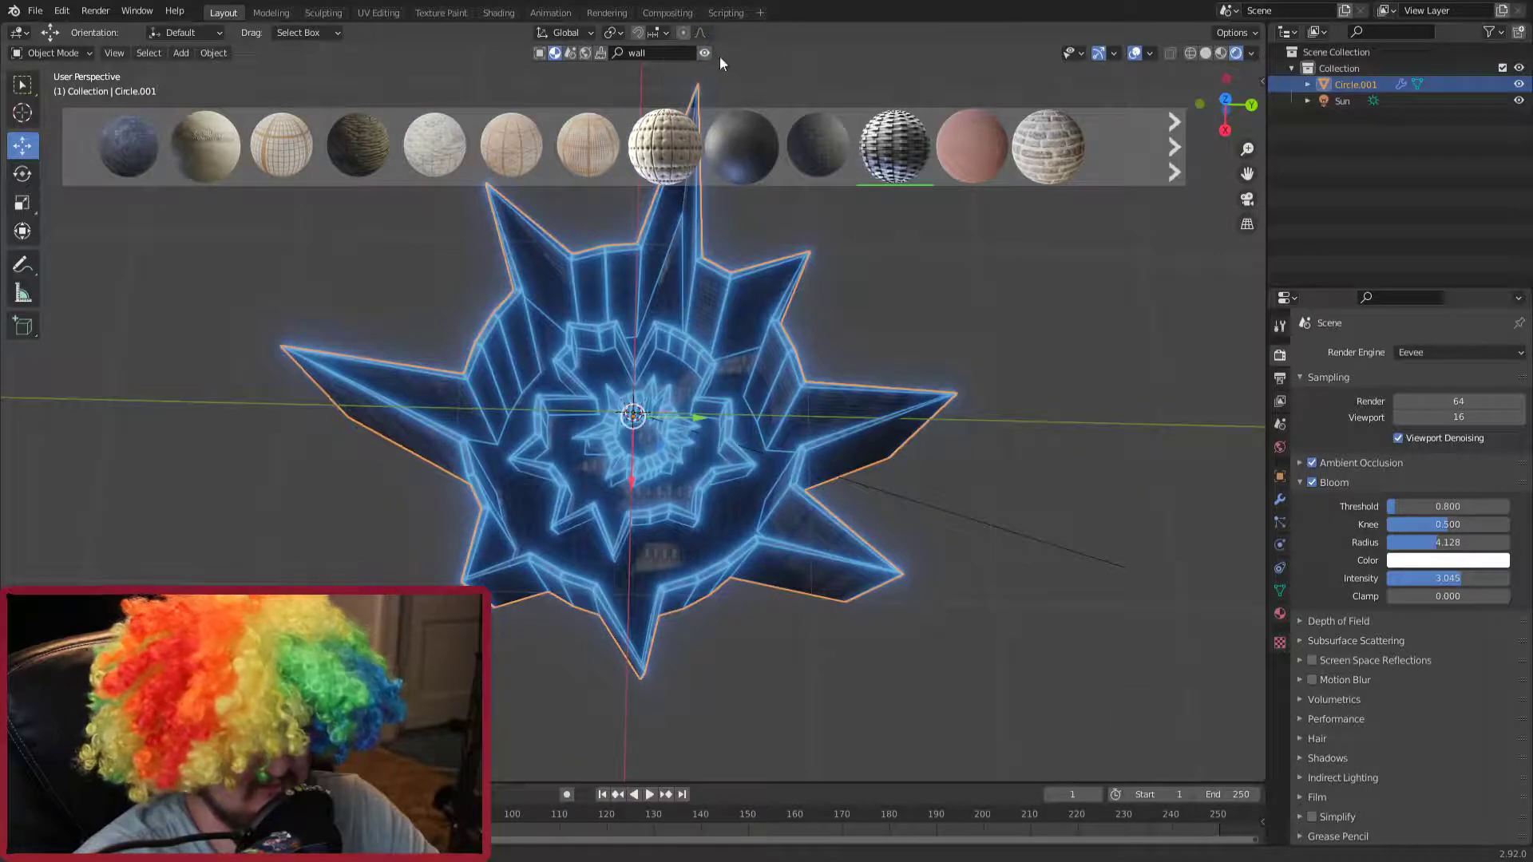
{"action": "mouse_move", "coordinate": [679, 256]}
{"action": "middle_mouse_down"}
{"action": "mouse_move", "coordinate": [703, 337]}
{"action": "mouse_move", "coordinate": [719, 233]}
{"action": "mouse_move", "coordinate": [766, 395]}
{"action": "mouse_move", "coordinate": [719, 295]}
{"action": "mouse_move", "coordinate": [716, 391]}
{"action": "middle_mouse_up"}
{"action": "left_click", "coordinate": [760, 280]}
{"action": "left_click", "coordinate": [1135, 53]}
{"action": "scroll", "coordinate": [707, 352], "scroll_direction": "up", "scroll_amount": 3}
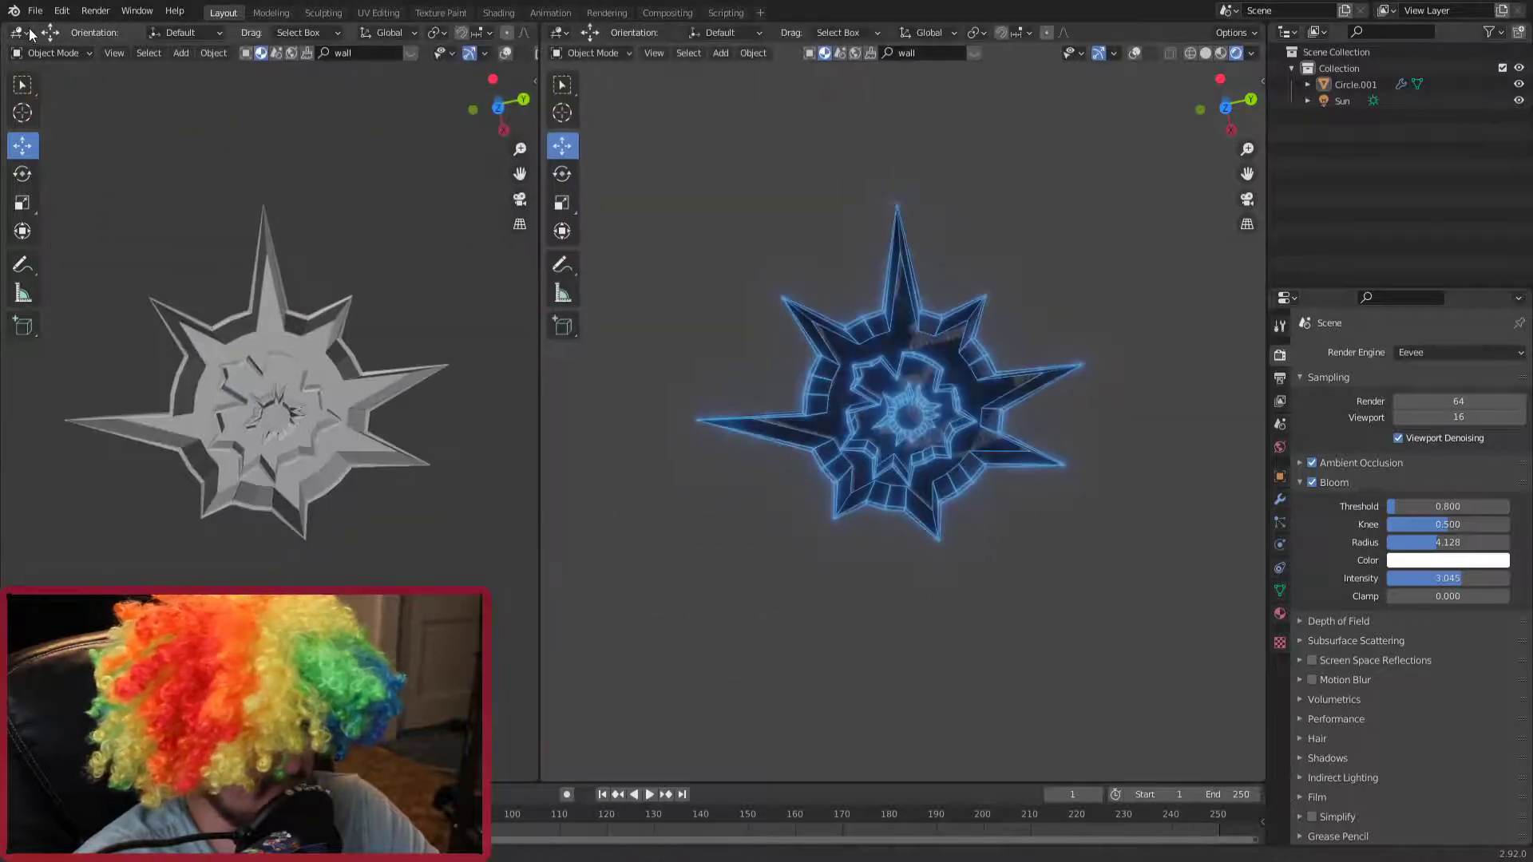
Step: Turn the left area into the Shader Editor
{"action": "left_click", "coordinate": [19, 32]}
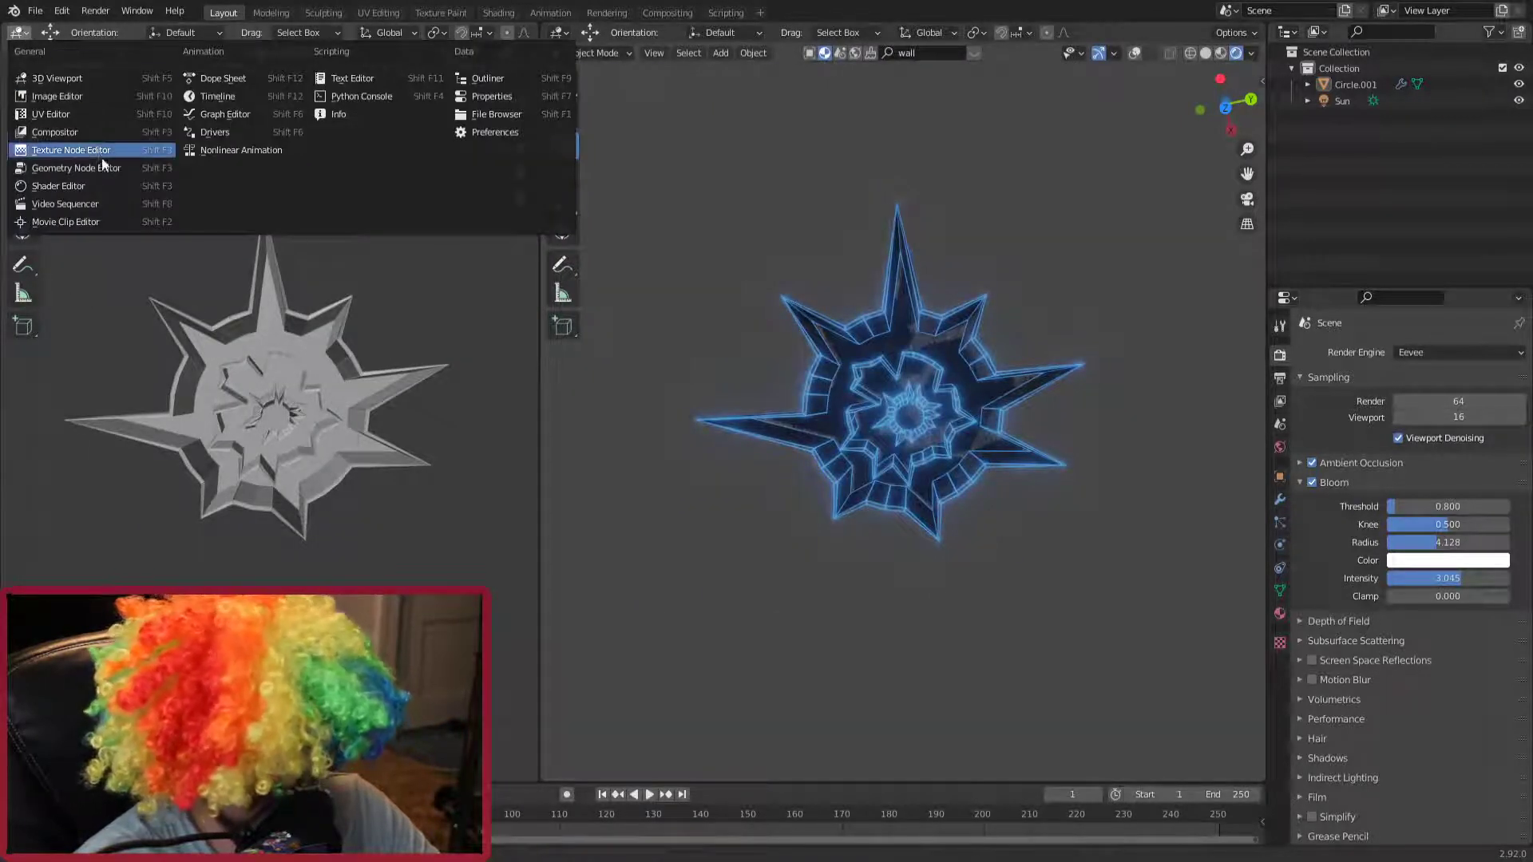
{"action": "left_click", "coordinate": [112, 185]}
{"action": "middle_click_drag", "start_coordinate": [178, 301], "coordinate": [246, 235]}
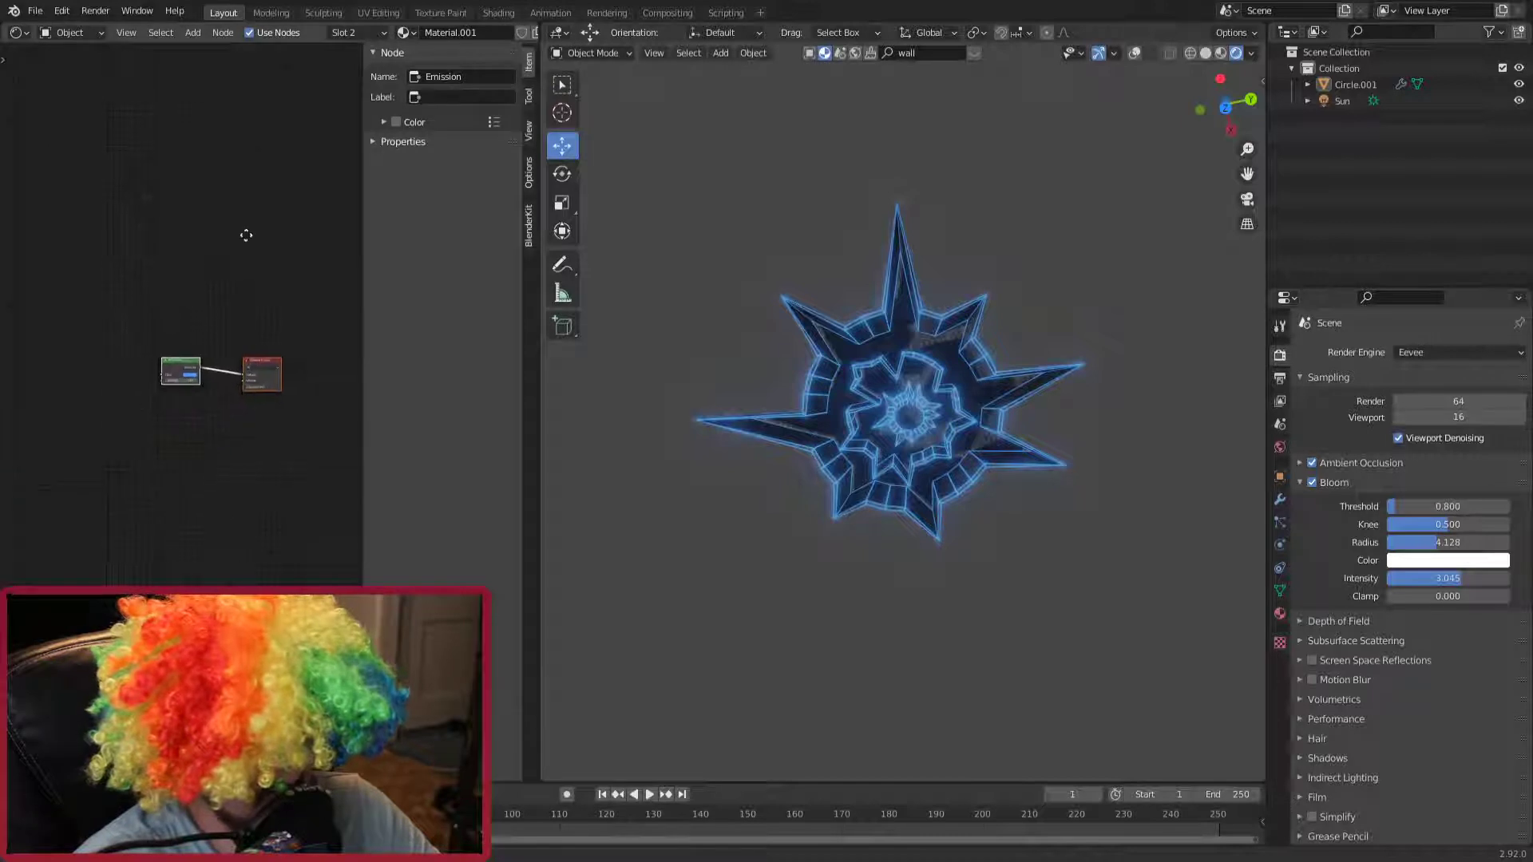
{"action": "scroll", "coordinate": [246, 234], "scroll_direction": "up", "scroll_amount": 2}
Step: Show the World shader nodes and set the Background colour to black
{"action": "left_click", "coordinate": [67, 33]}
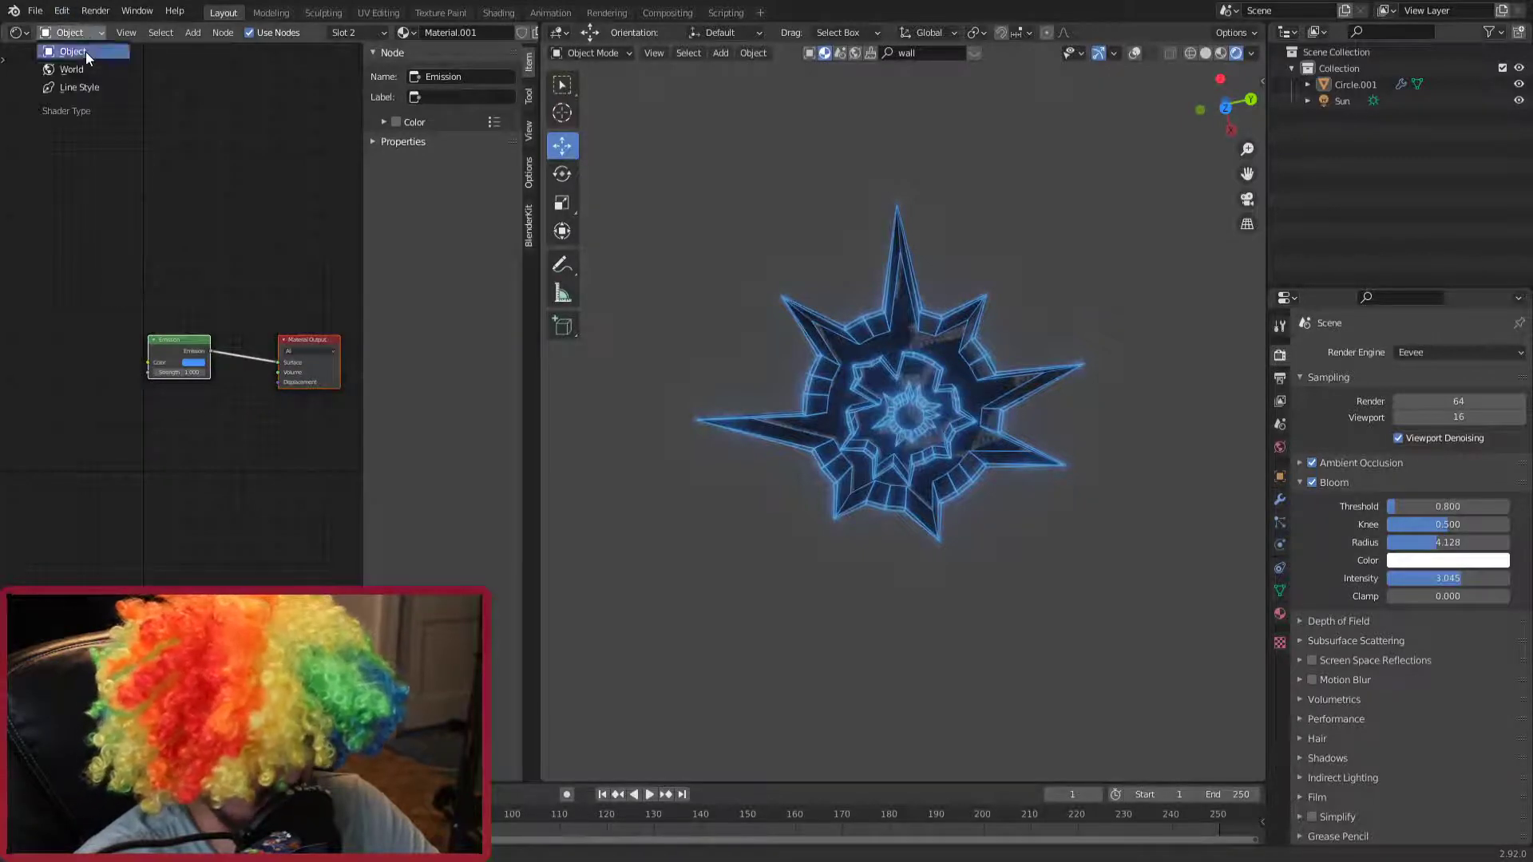
{"action": "left_click", "coordinate": [77, 65]}
{"action": "scroll", "coordinate": [179, 277], "scroll_direction": "up", "scroll_amount": 3}
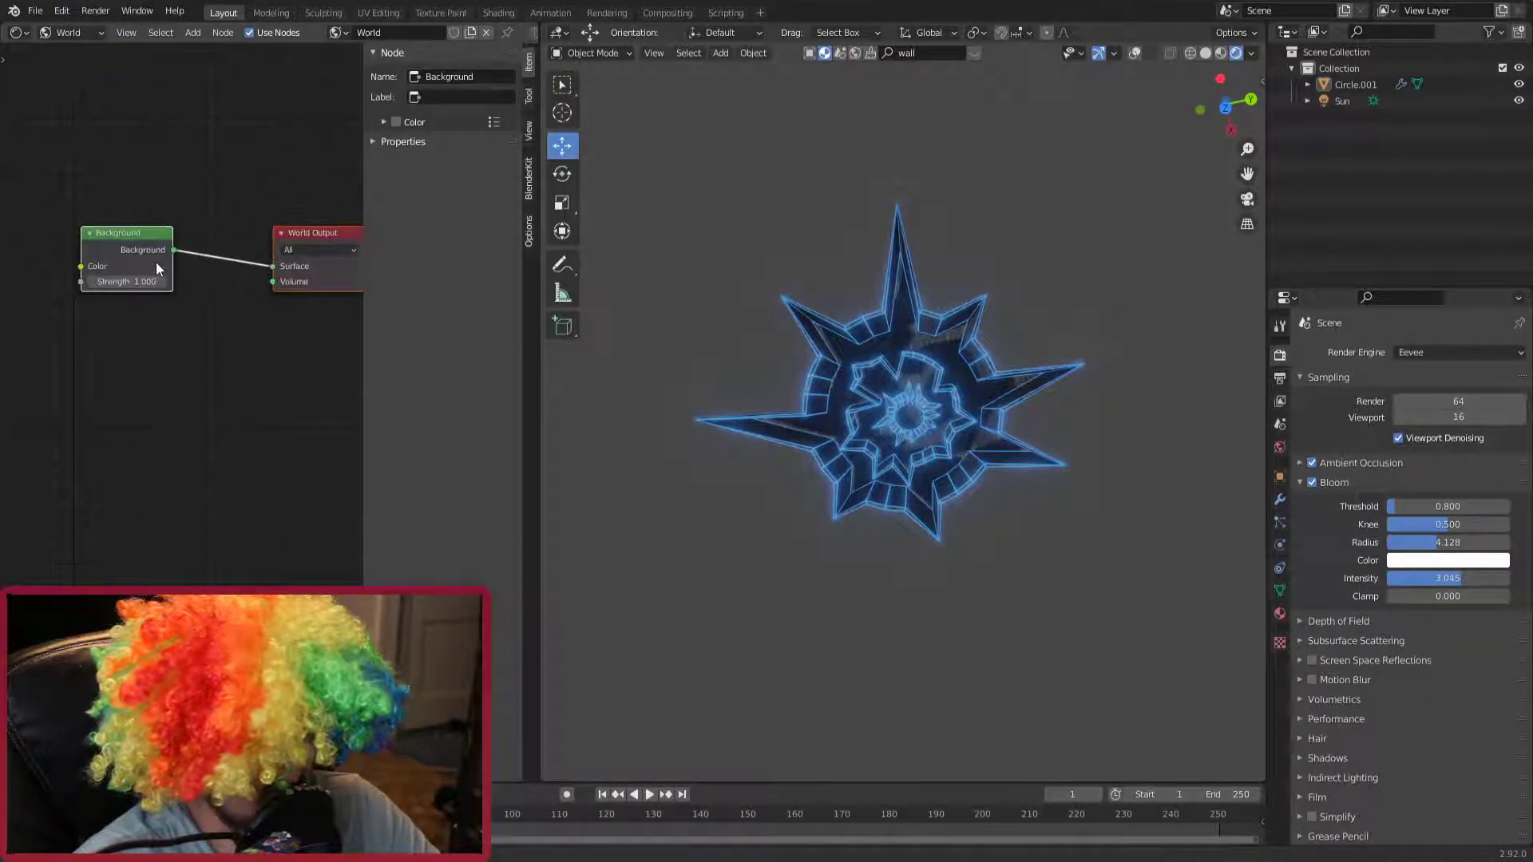
{"action": "left_click", "coordinate": [155, 261]}
{"action": "left_click_drag", "start_coordinate": [244, 164], "coordinate": [246, 170]}
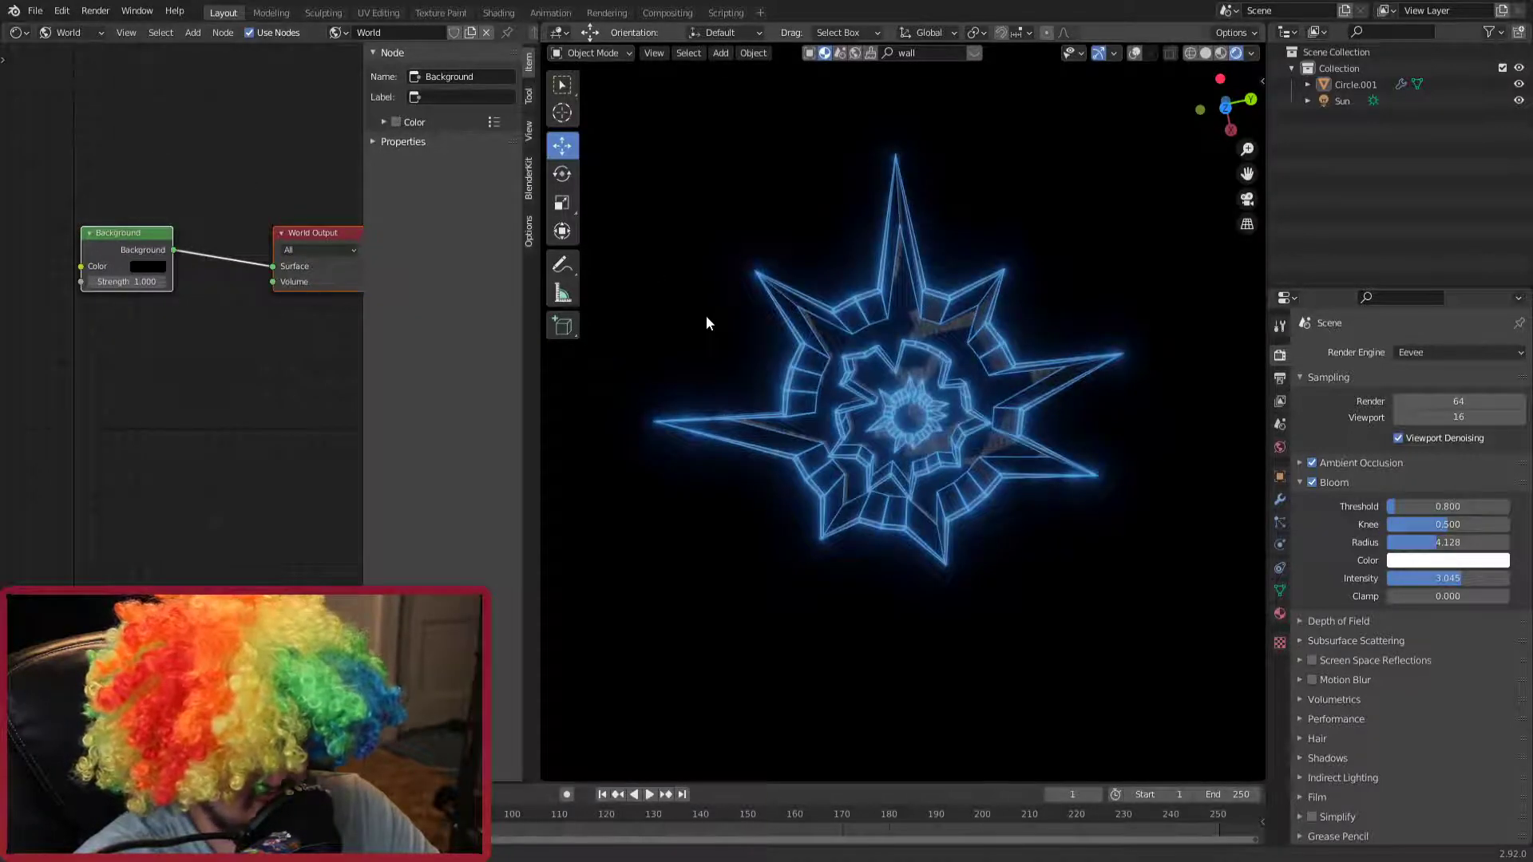
{"action": "scroll", "coordinate": [995, 419], "scroll_direction": "up", "scroll_amount": 1}
{"action": "scroll", "coordinate": [994, 414], "scroll_direction": "up", "scroll_amount": 2}
{"action": "scroll", "coordinate": [910, 383], "scroll_direction": "down", "scroll_amount": 1}
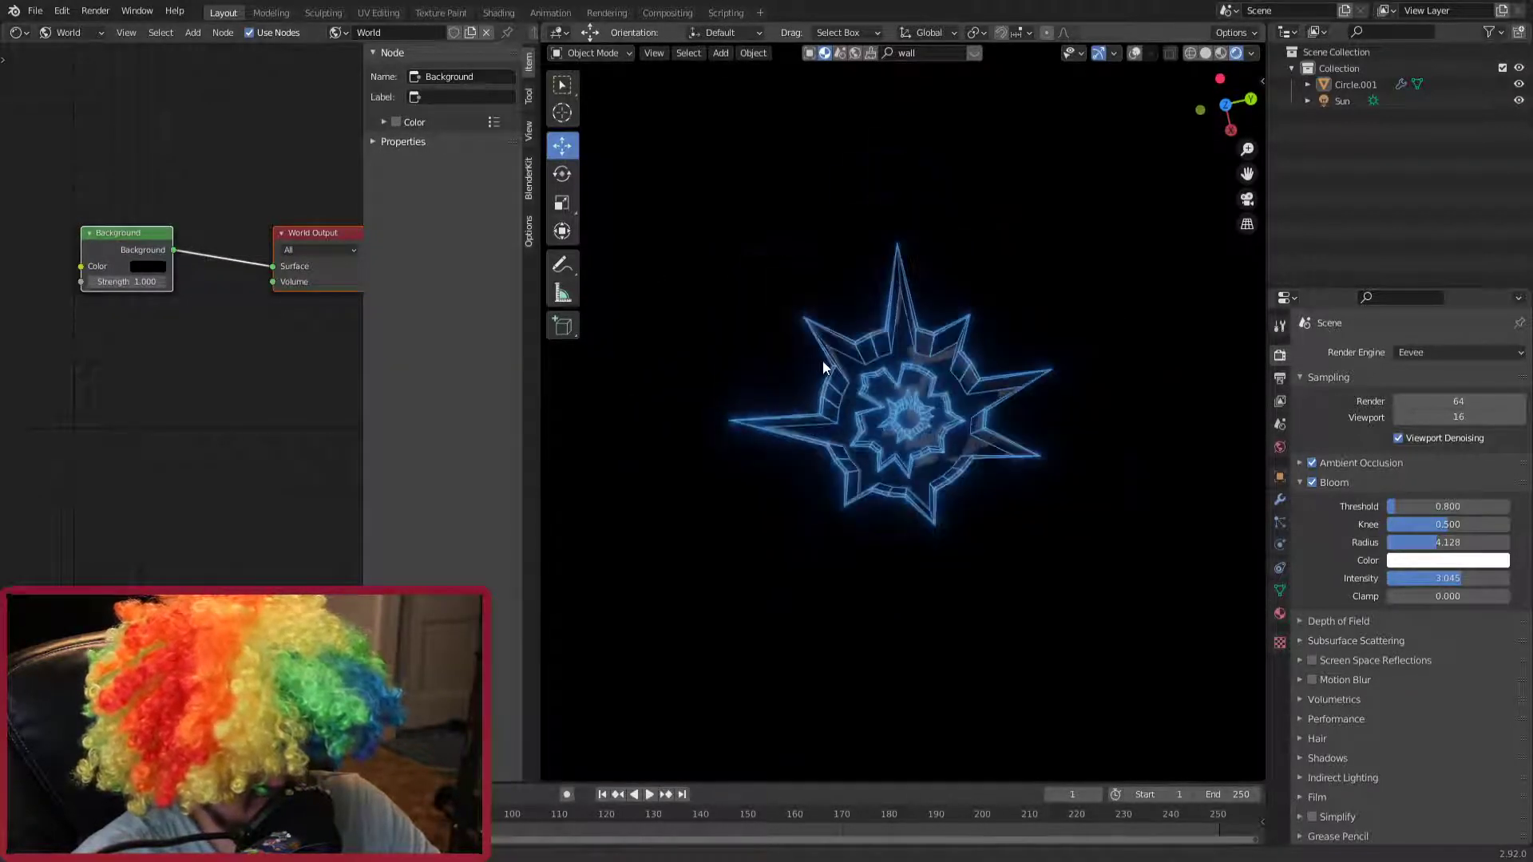
{"action": "scroll", "coordinate": [782, 347], "scroll_direction": "up", "scroll_amount": 1}
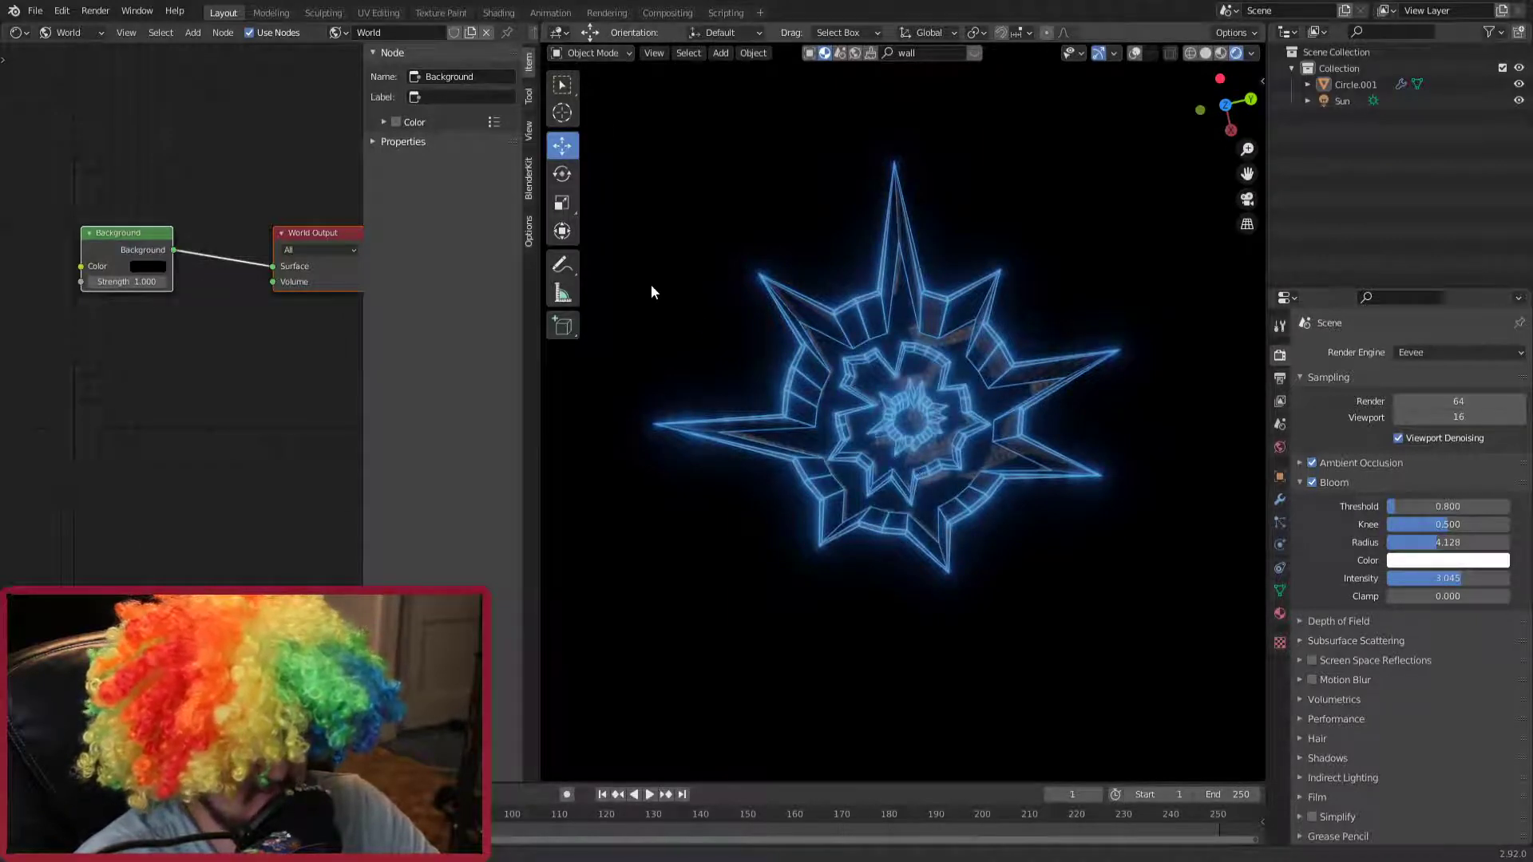
Step: Add a camera to the scene and turn the left area into a 3D viewport
{"action": "key", "text": "shift+a"}
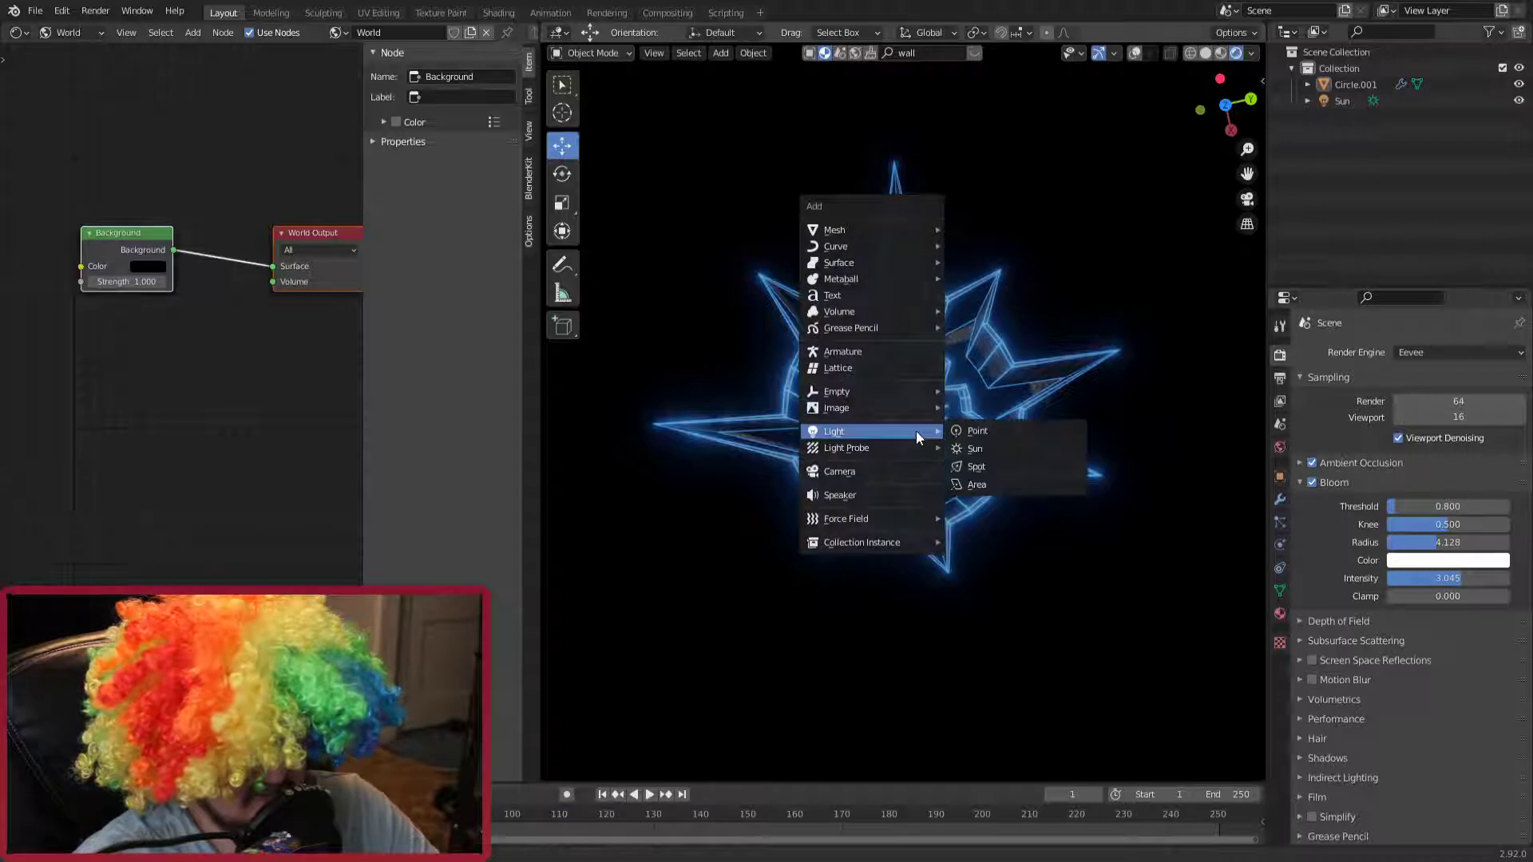
{"action": "left_click", "coordinate": [862, 475]}
{"action": "left_click", "coordinate": [18, 34]}
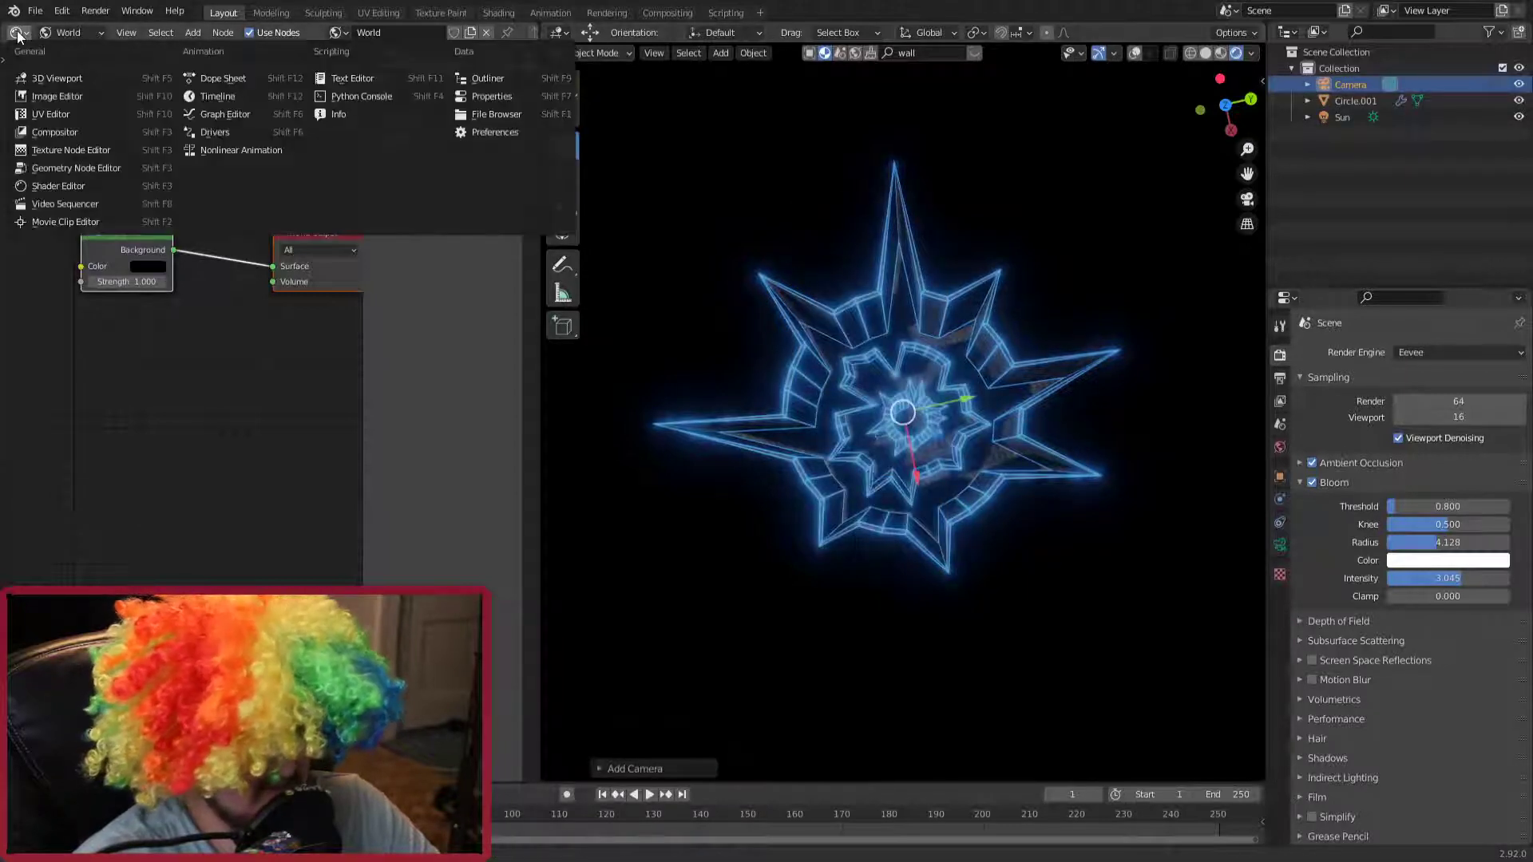
{"action": "left_click", "coordinate": [42, 80]}
Step: Raise the new camera along Z to sit well above the star
{"action": "middle_click_drag", "start_coordinate": [319, 352], "coordinate": [298, 265]}
{"action": "scroll", "coordinate": [299, 265], "scroll_direction": "down", "scroll_amount": 2}
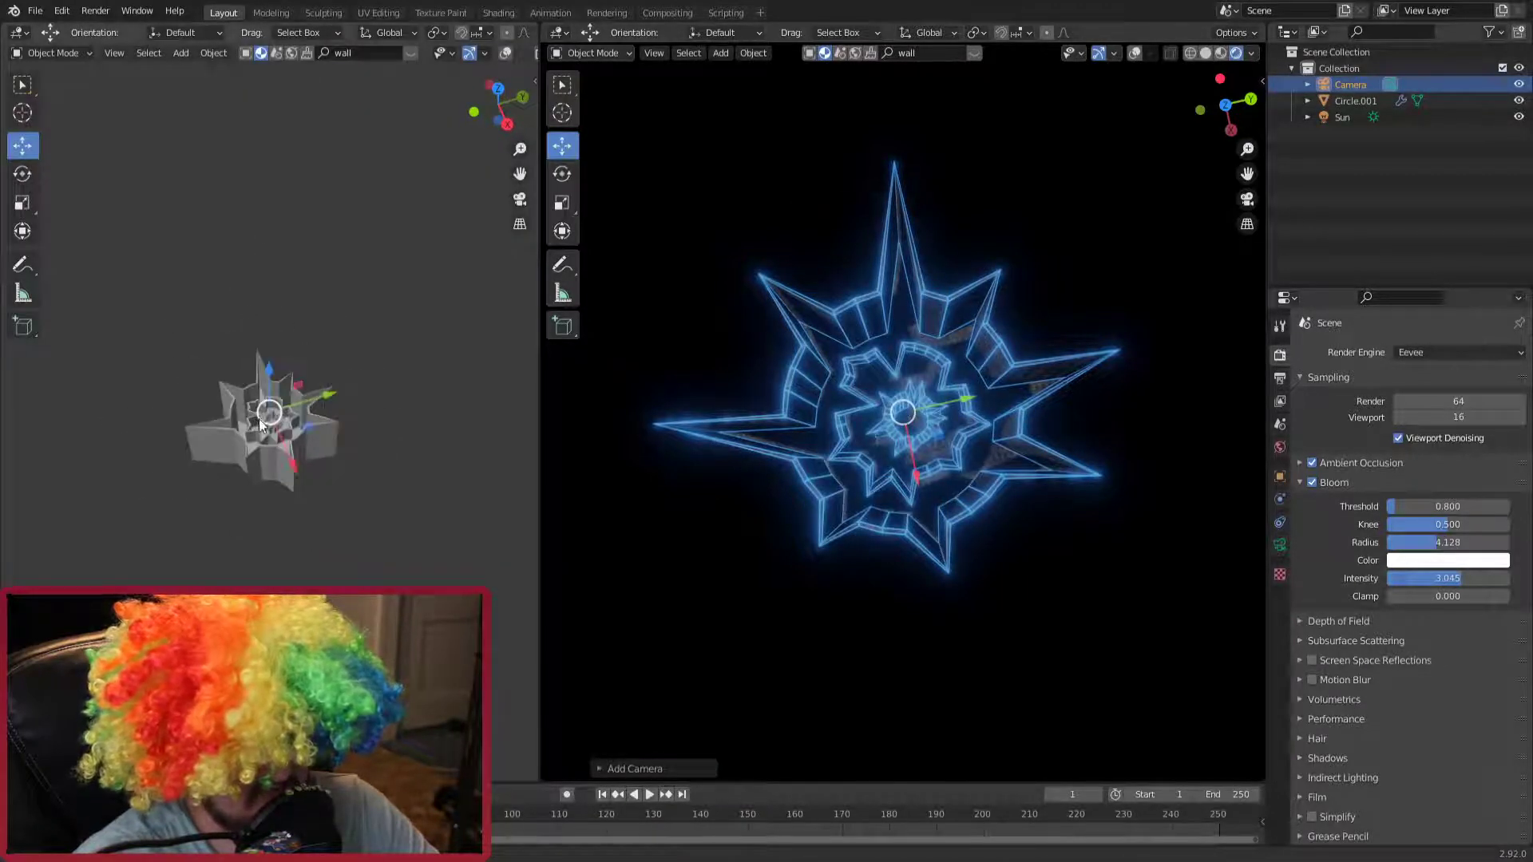
{"action": "key", "text": "g"}
{"action": "key", "text": "z"}
{"action": "left_click", "coordinate": [391, 243]}
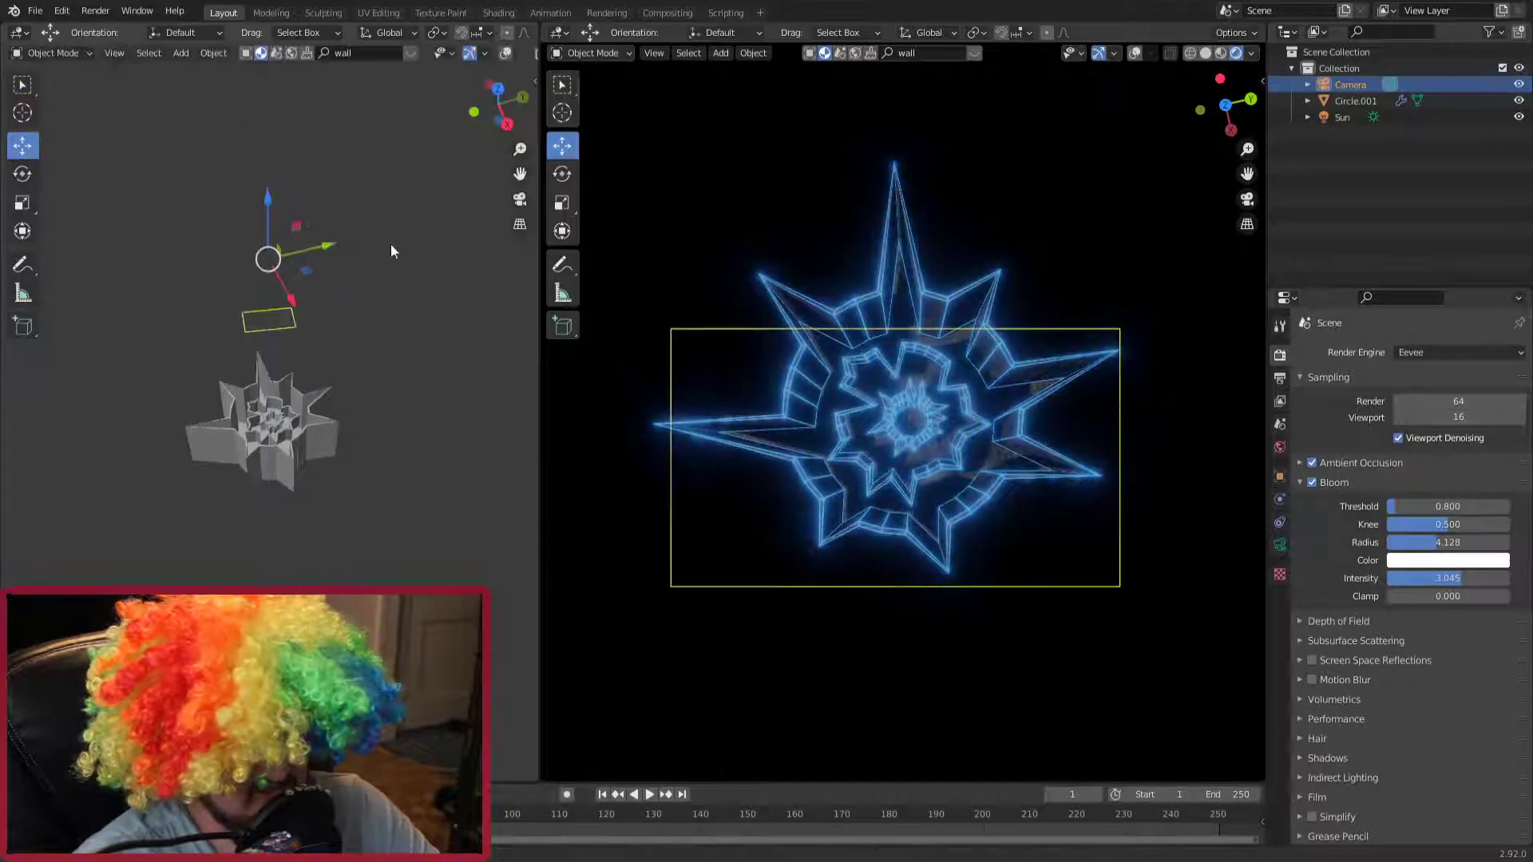
{"action": "scroll", "coordinate": [375, 295], "scroll_direction": "down", "scroll_amount": 1}
{"action": "middle_click_drag", "start_coordinate": [366, 338], "coordinate": [329, 319]}
{"action": "key", "text": "g"}
{"action": "key", "text": "z"}
{"action": "left_click", "coordinate": [340, 366]}
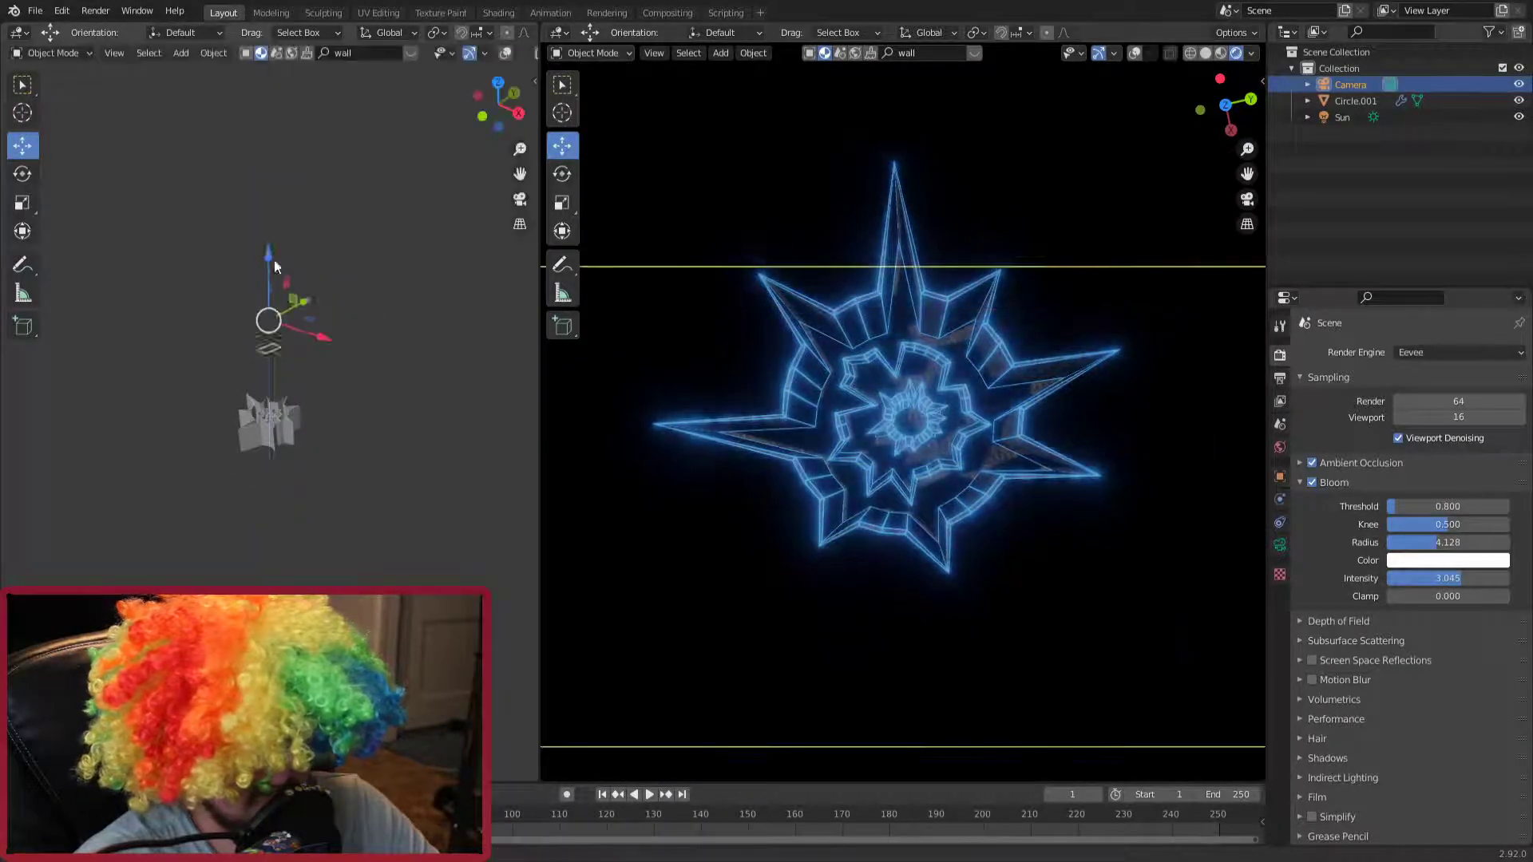
Step: Shift the camera along X and Y to center the star in its frame
{"action": "left_click_drag", "start_coordinate": [332, 376], "coordinate": [327, 381]}
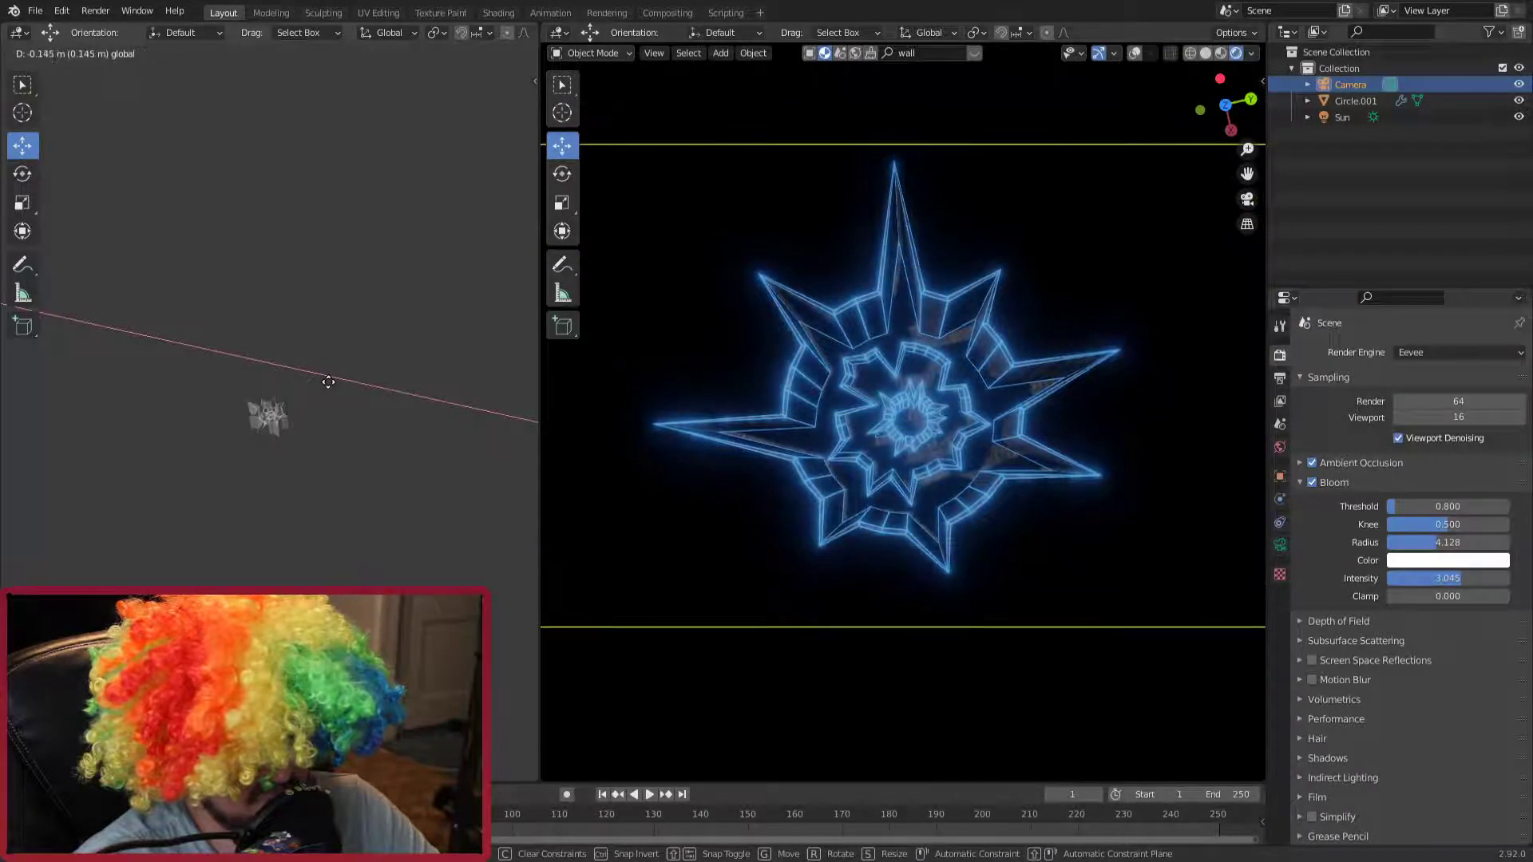
{"action": "left_click_drag", "start_coordinate": [327, 382], "coordinate": [332, 367]}
{"action": "mouse_move", "coordinate": [332, 365]}
{"action": "middle_mouse_down"}
{"action": "mouse_move", "coordinate": [354, 344]}
{"action": "mouse_move", "coordinate": [298, 338]}
{"action": "mouse_move", "coordinate": [380, 390]}
{"action": "middle_mouse_up"}
{"action": "left_click_drag", "start_coordinate": [217, 409], "coordinate": [200, 408]}
{"action": "scroll", "coordinate": [1003, 372], "scroll_direction": "down", "scroll_amount": 3}
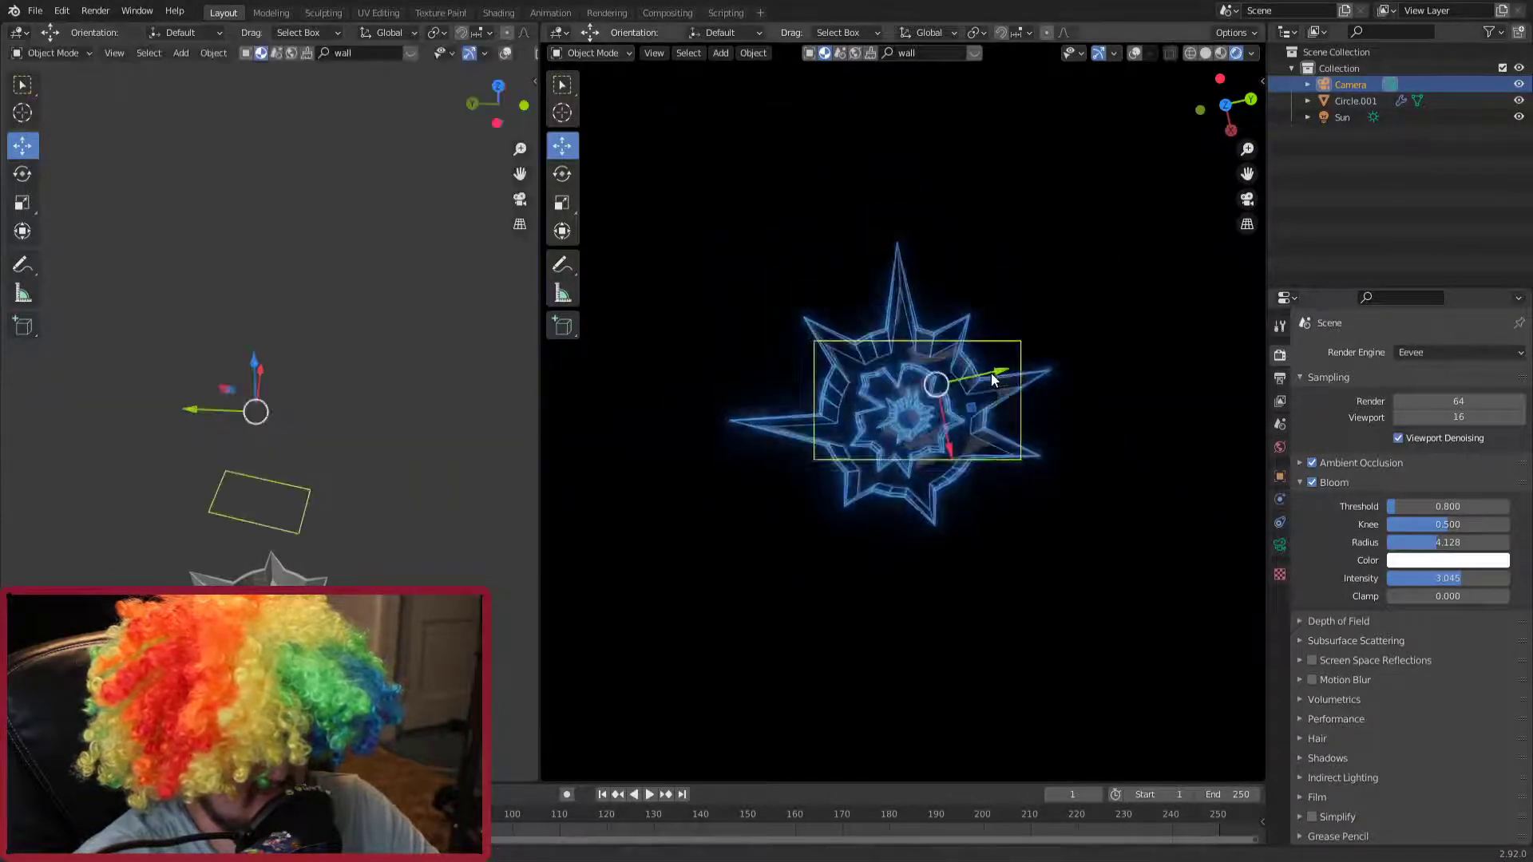
{"action": "scroll", "coordinate": [990, 372], "scroll_direction": "up", "scroll_amount": 3}
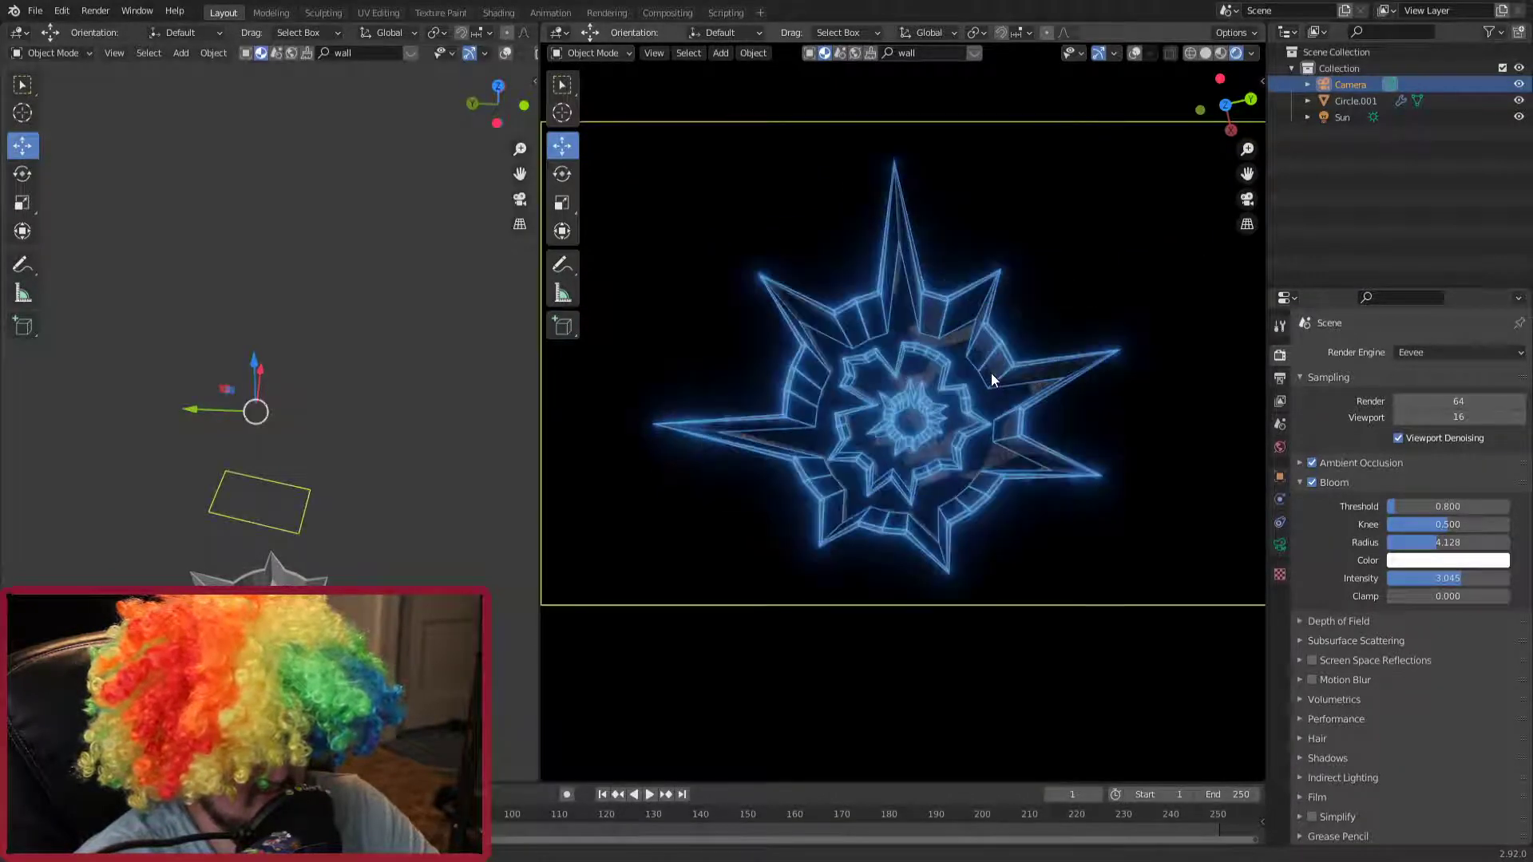
{"action": "scroll", "coordinate": [990, 372], "scroll_direction": "down", "scroll_amount": 3}
{"action": "middle_click_drag", "start_coordinate": [990, 372], "coordinate": [946, 309]}
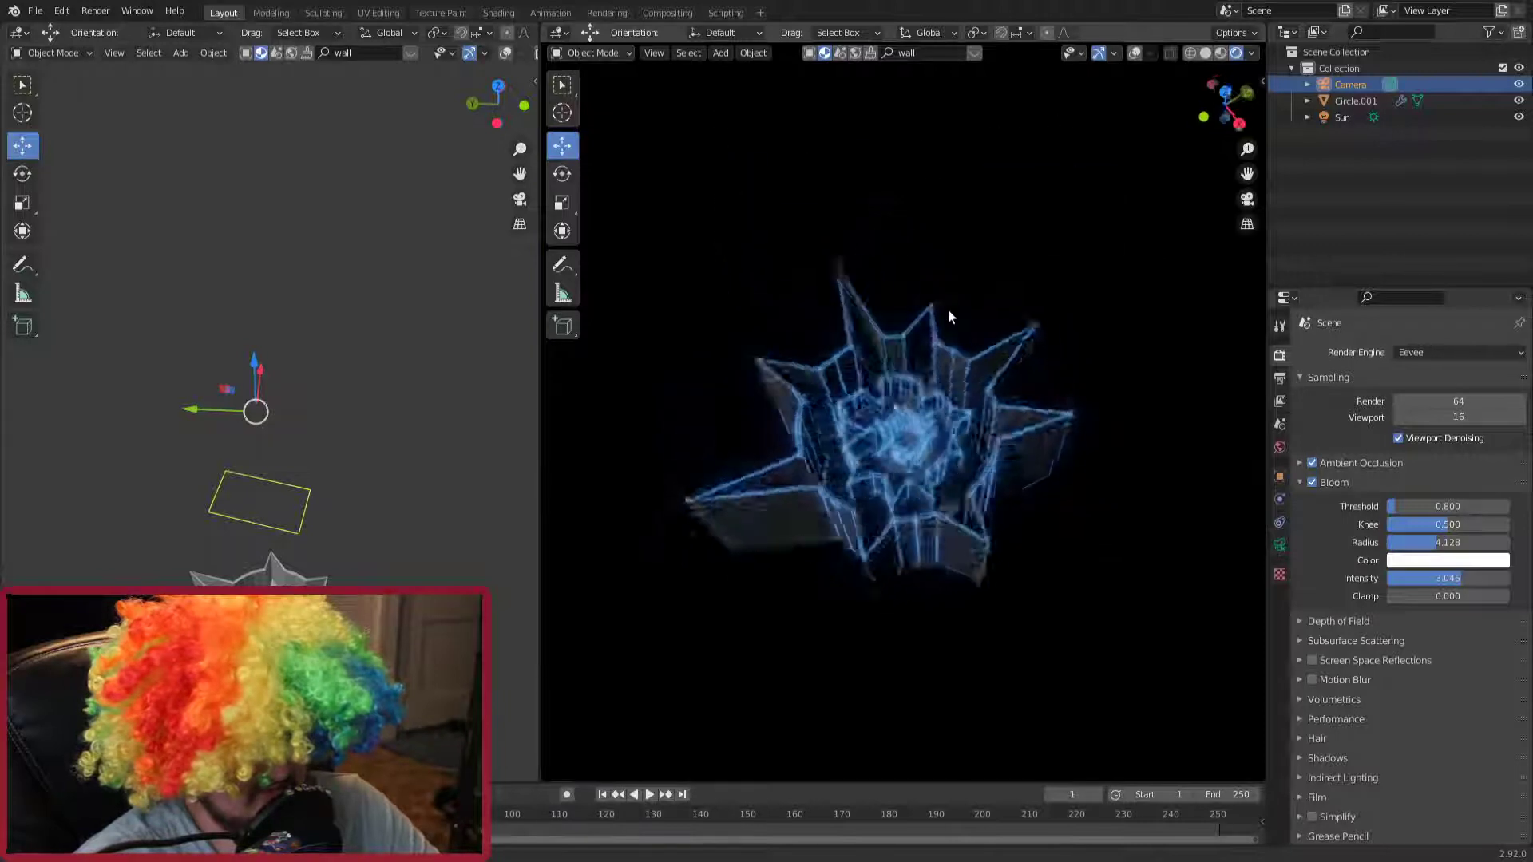
Step: Look through the camera and show overlays with the camera wireframe in the left view
{"action": "key", "text": "KP_0"}
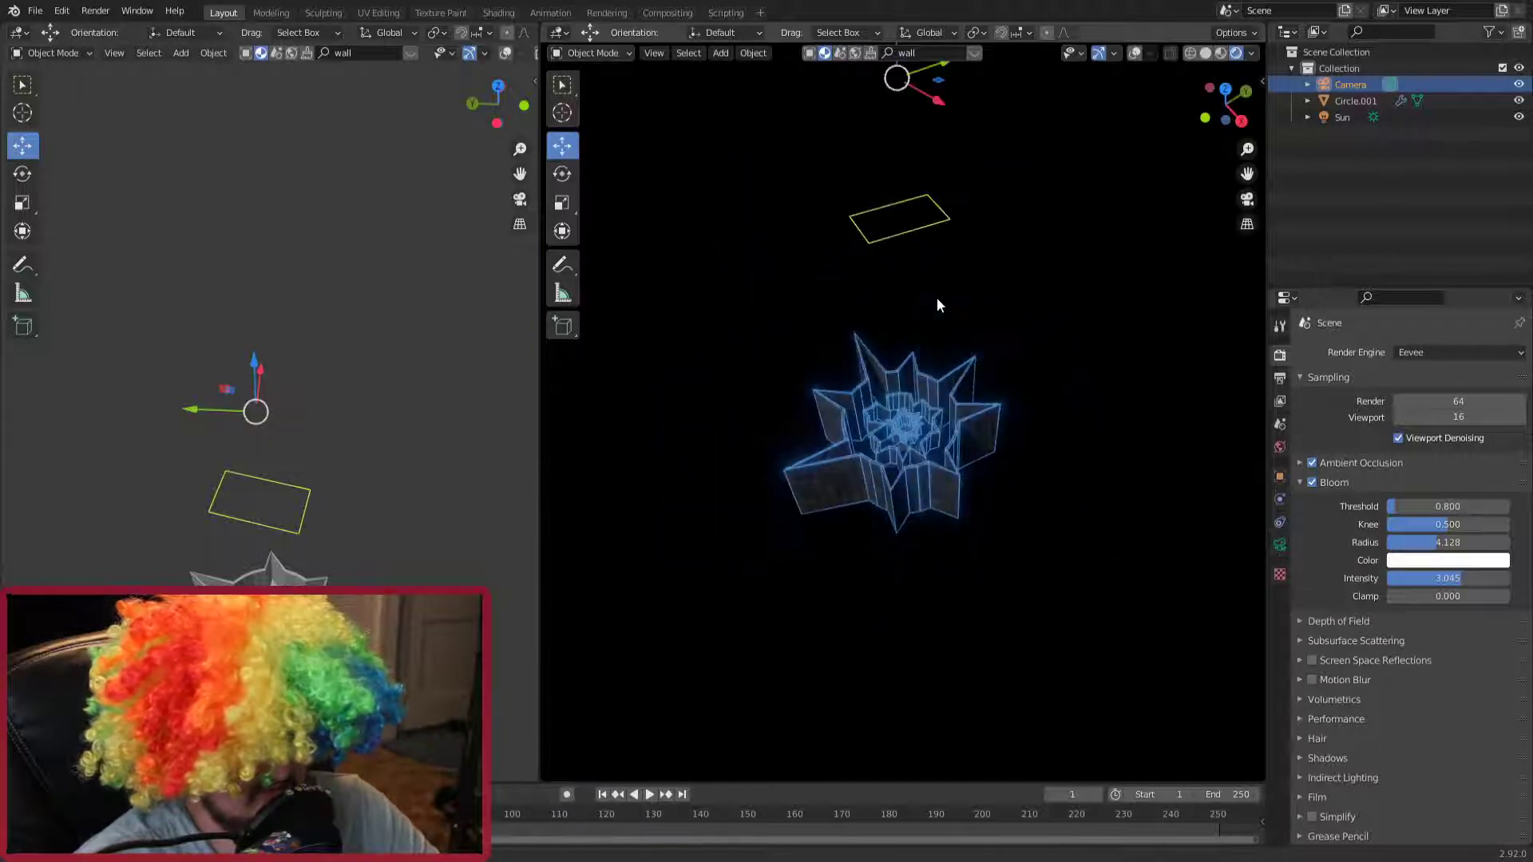
{"action": "scroll", "coordinate": [912, 364], "scroll_direction": "down", "scroll_amount": 2}
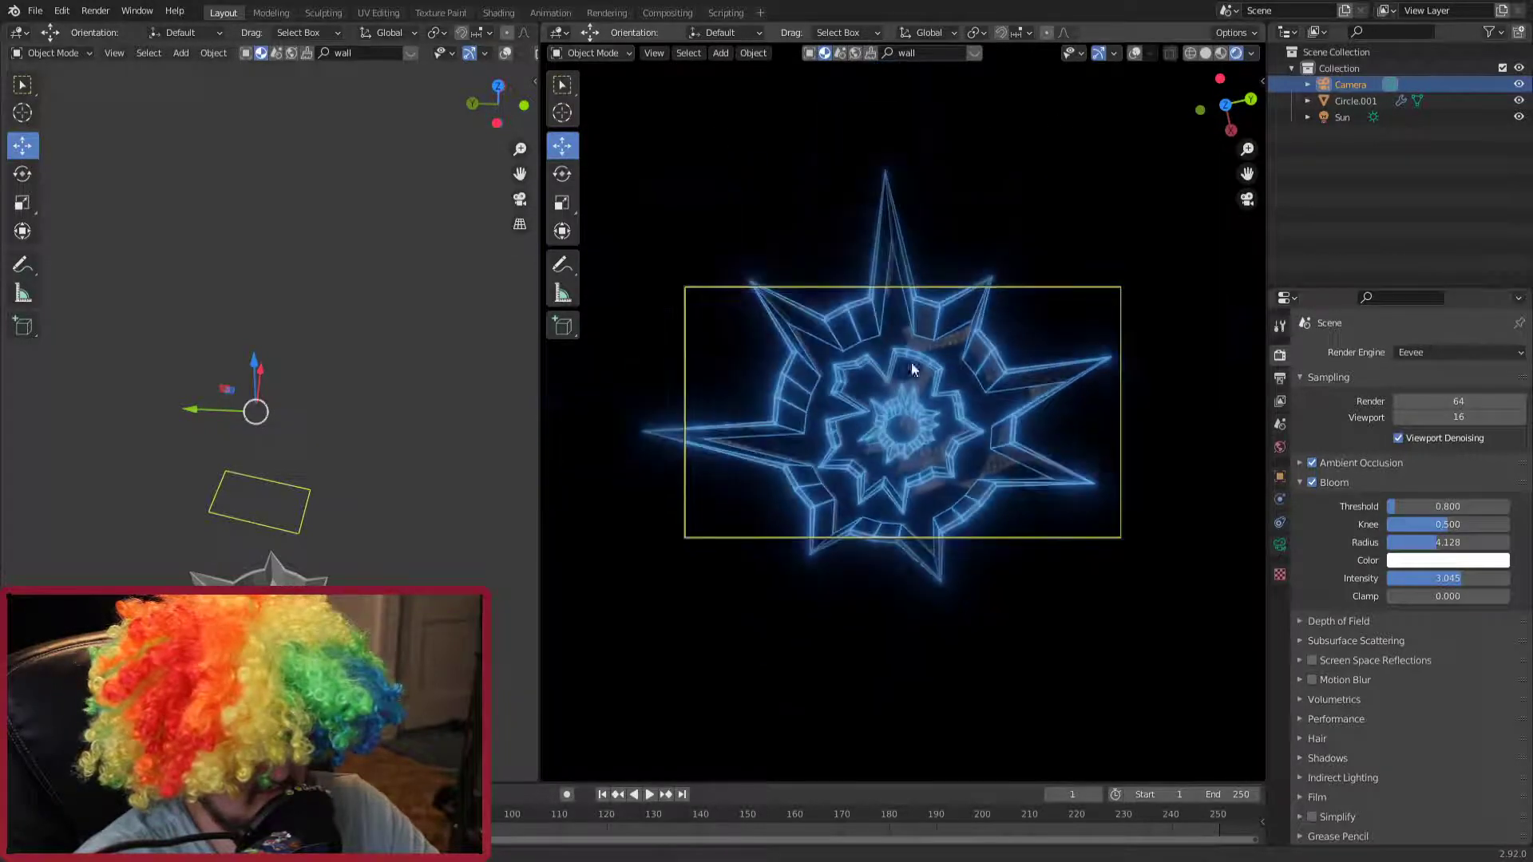
{"action": "middle_click_drag", "start_coordinate": [279, 389], "coordinate": [285, 374]}
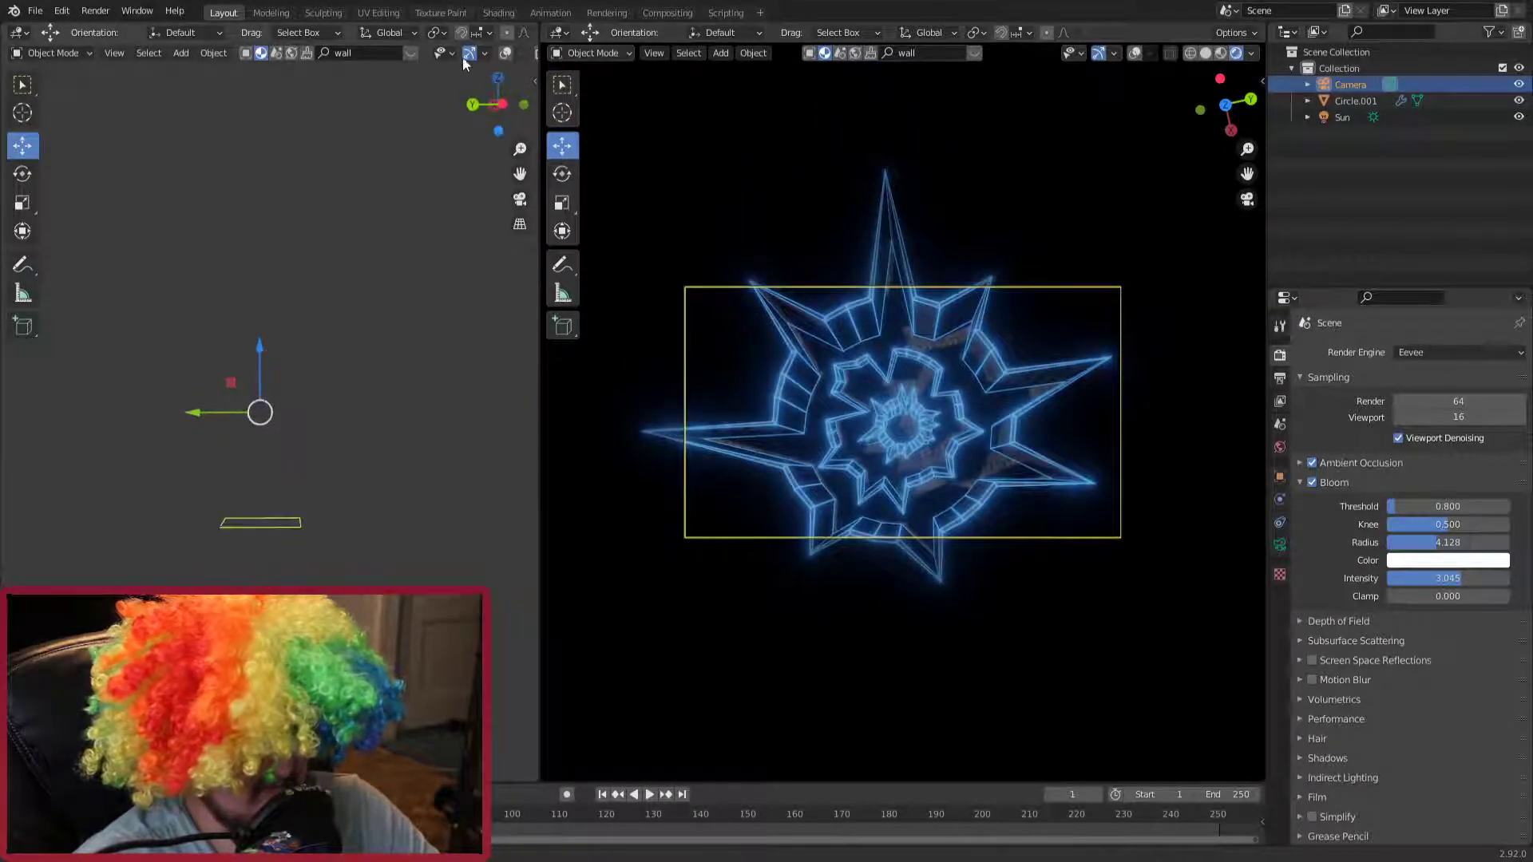
{"action": "left_click", "coordinate": [414, 55]}
{"action": "scroll", "coordinate": [447, 54], "scroll_direction": "down", "scroll_amount": 3}
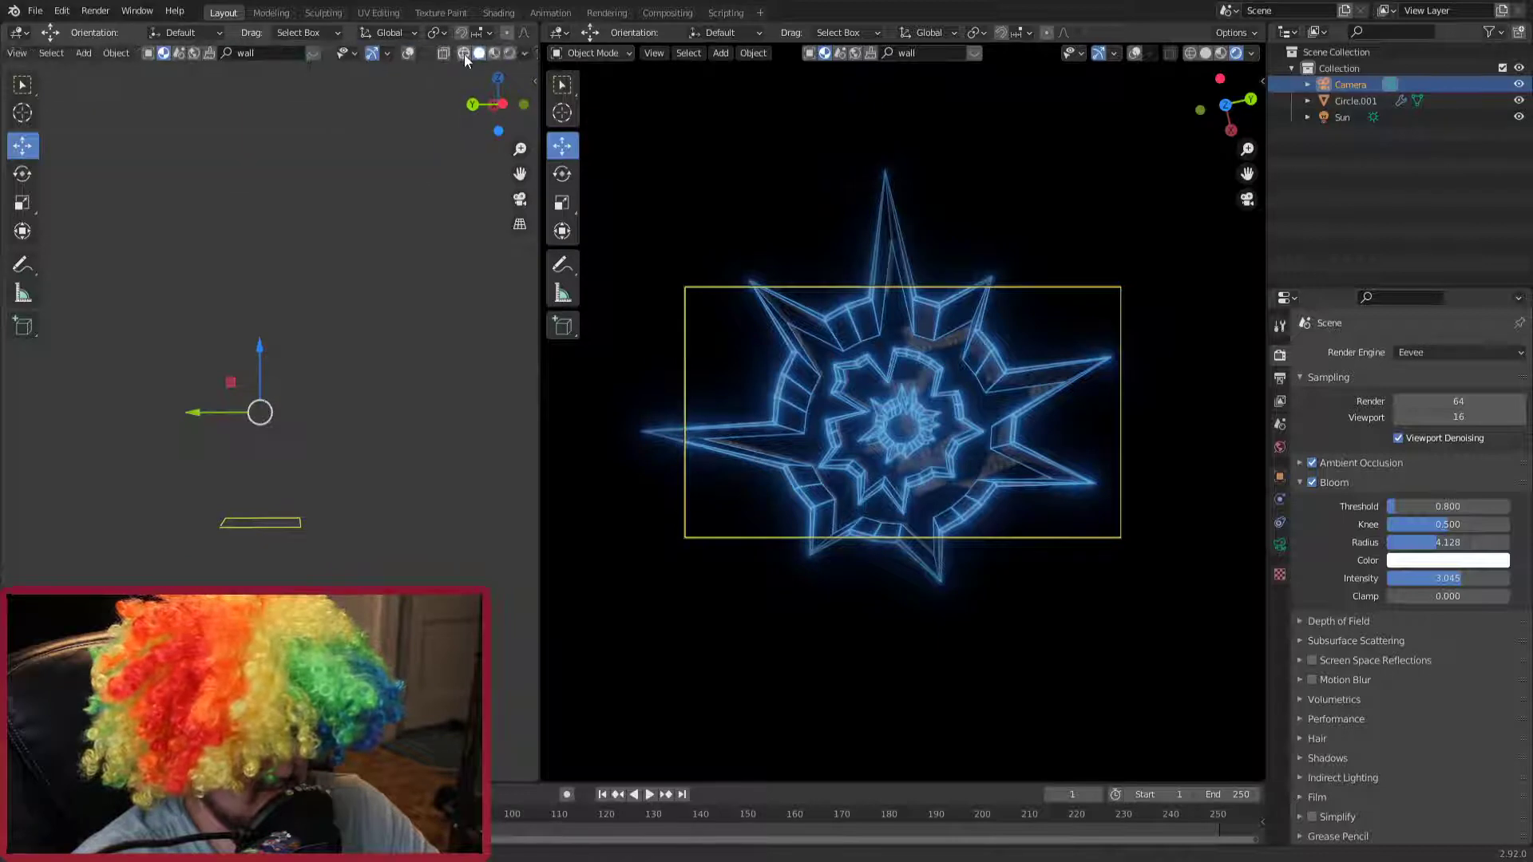
{"action": "left_click", "coordinate": [408, 53]}
{"action": "middle_click_drag", "start_coordinate": [262, 352], "coordinate": [237, 99]}
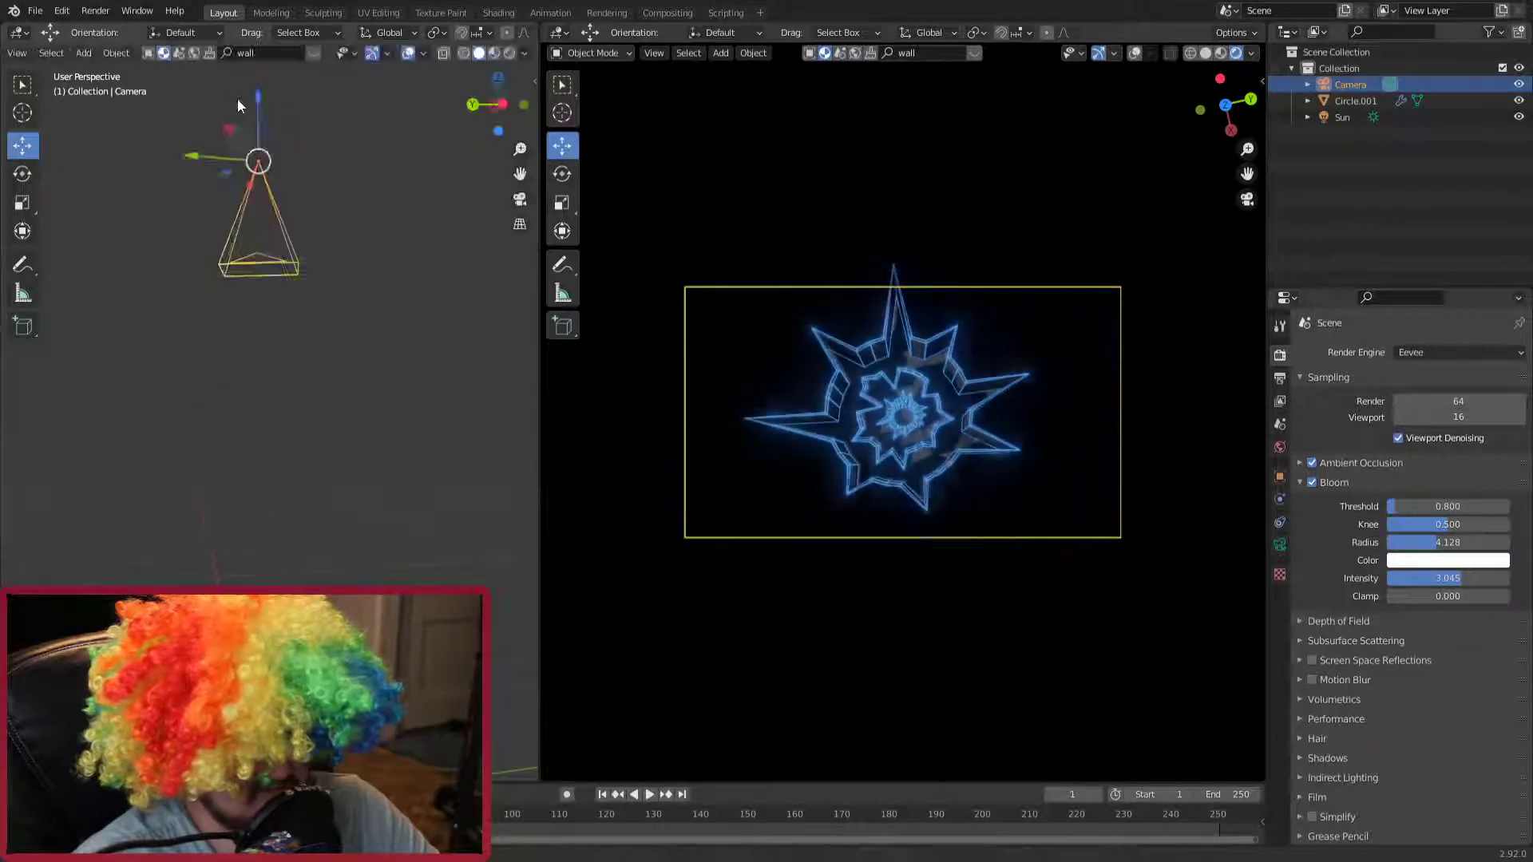
{"action": "scroll", "coordinate": [224, 278], "scroll_direction": "down", "scroll_amount": 3}
Step: Reposition the camera along Z and X, then lower it to reframe the star
{"action": "key", "text": "g"}
{"action": "key", "text": "z"}
{"action": "left_click", "coordinate": [263, 264]}
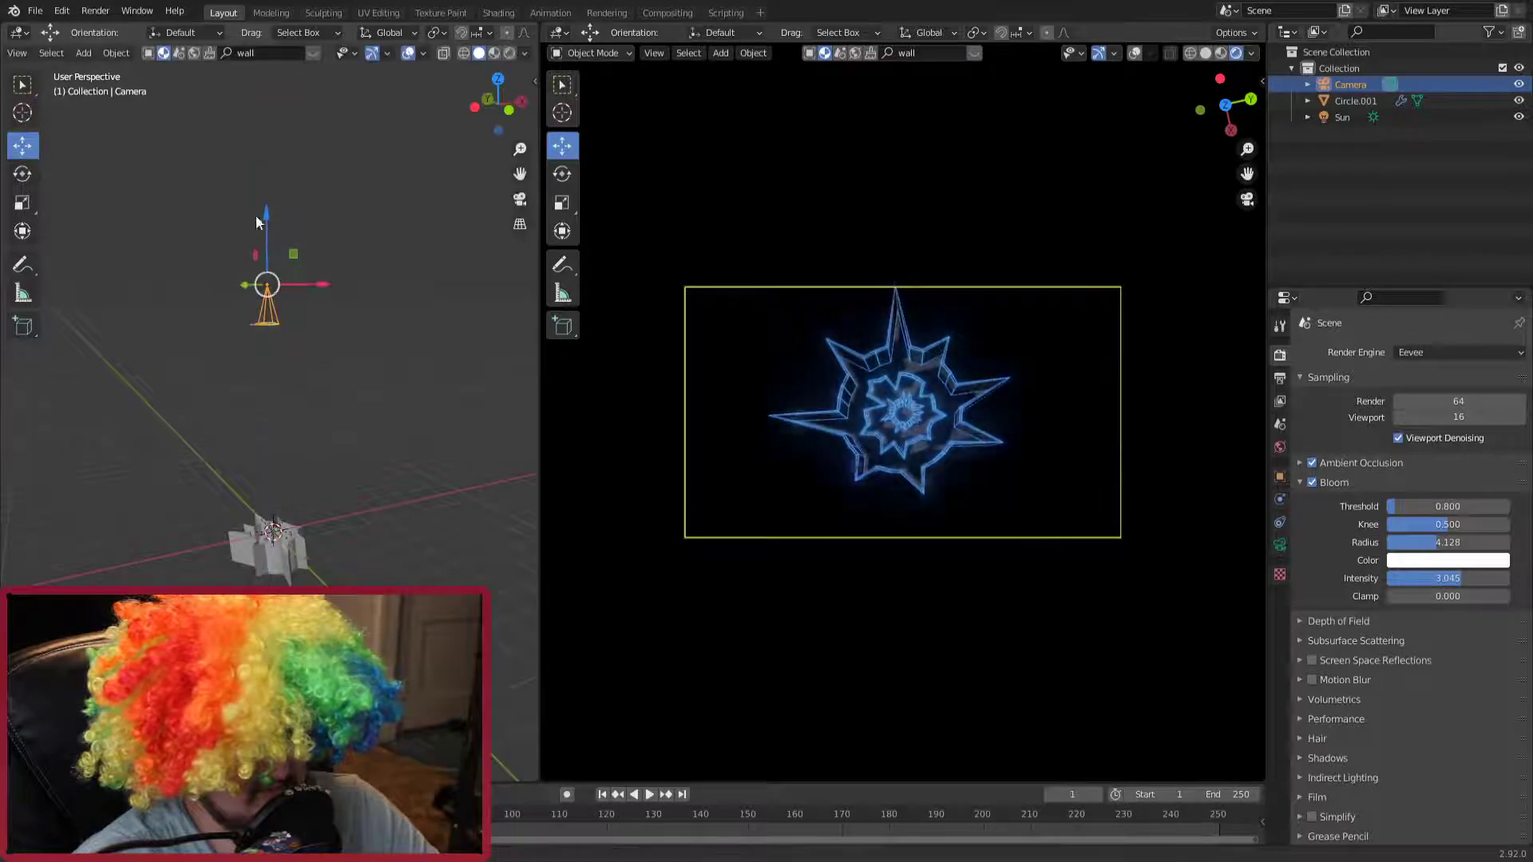
{"action": "key", "text": "g"}
{"action": "key", "text": "x"}
{"action": "left_click", "coordinate": [314, 284]}
{"action": "middle_click_drag", "start_coordinate": [315, 285], "coordinate": [418, 318]}
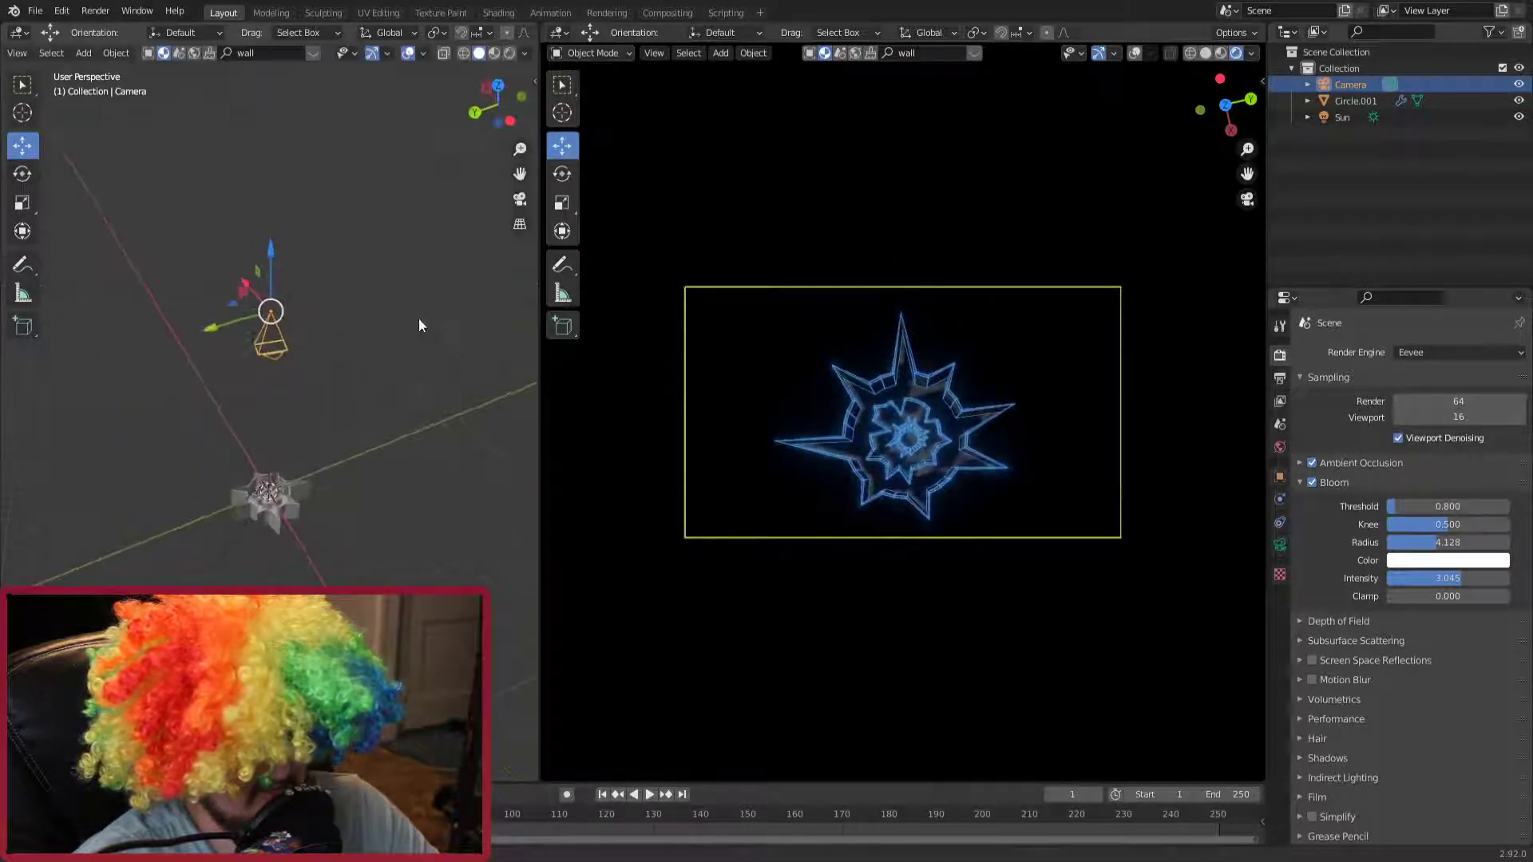
{"action": "left_click_drag", "start_coordinate": [216, 331], "coordinate": [214, 342]}
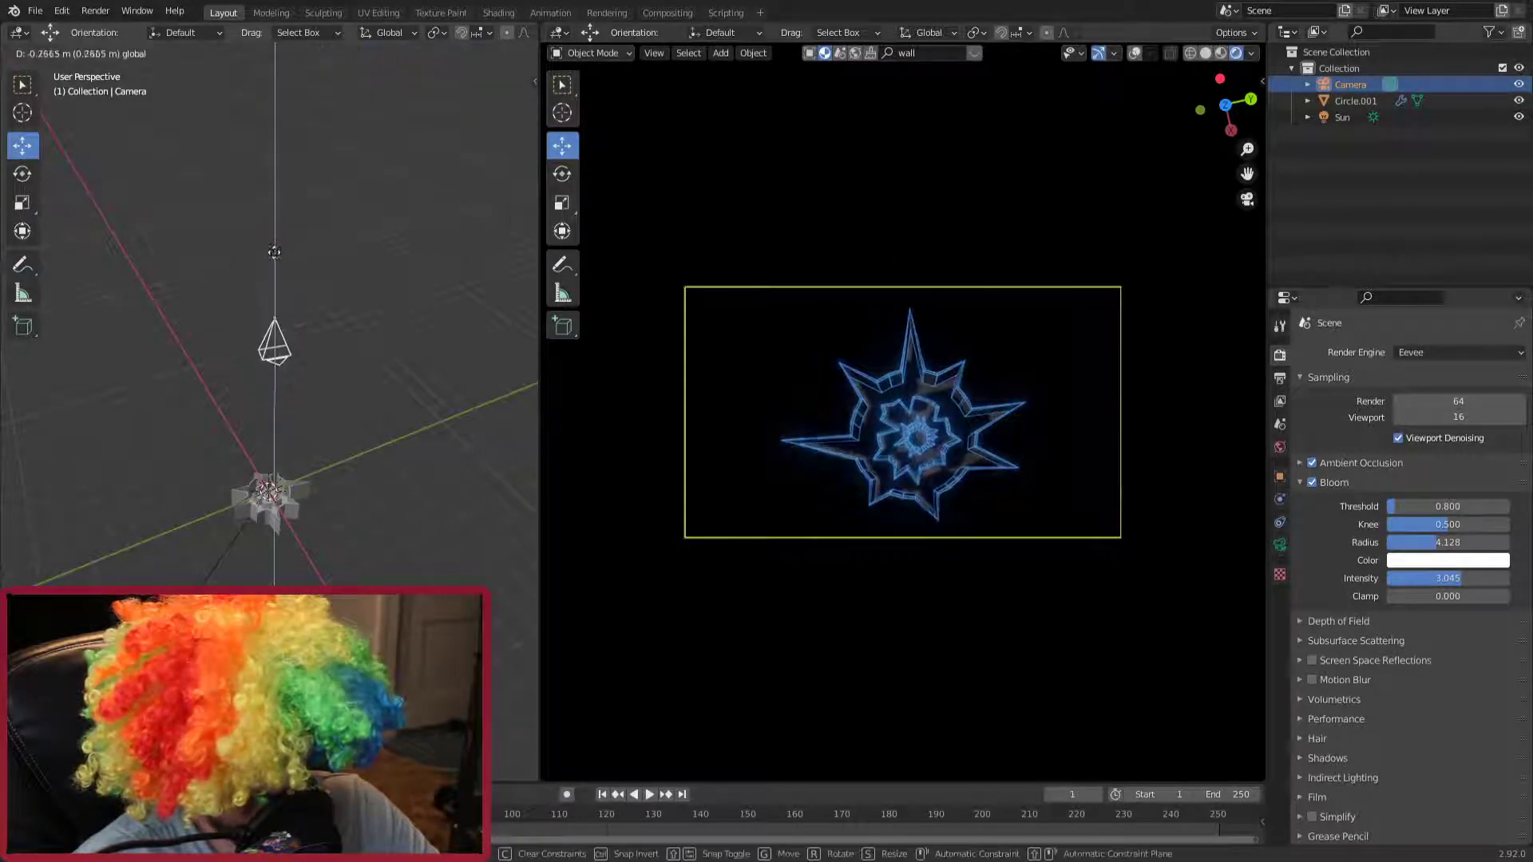
{"action": "left_click_drag", "start_coordinate": [273, 254], "coordinate": [274, 266]}
Step: Recenter the camera on the star, fix its final position, and save as classs.blend
{"action": "middle_click_drag", "start_coordinate": [273, 266], "coordinate": [376, 301]}
{"action": "left_click_drag", "start_coordinate": [215, 331], "coordinate": [220, 320]}
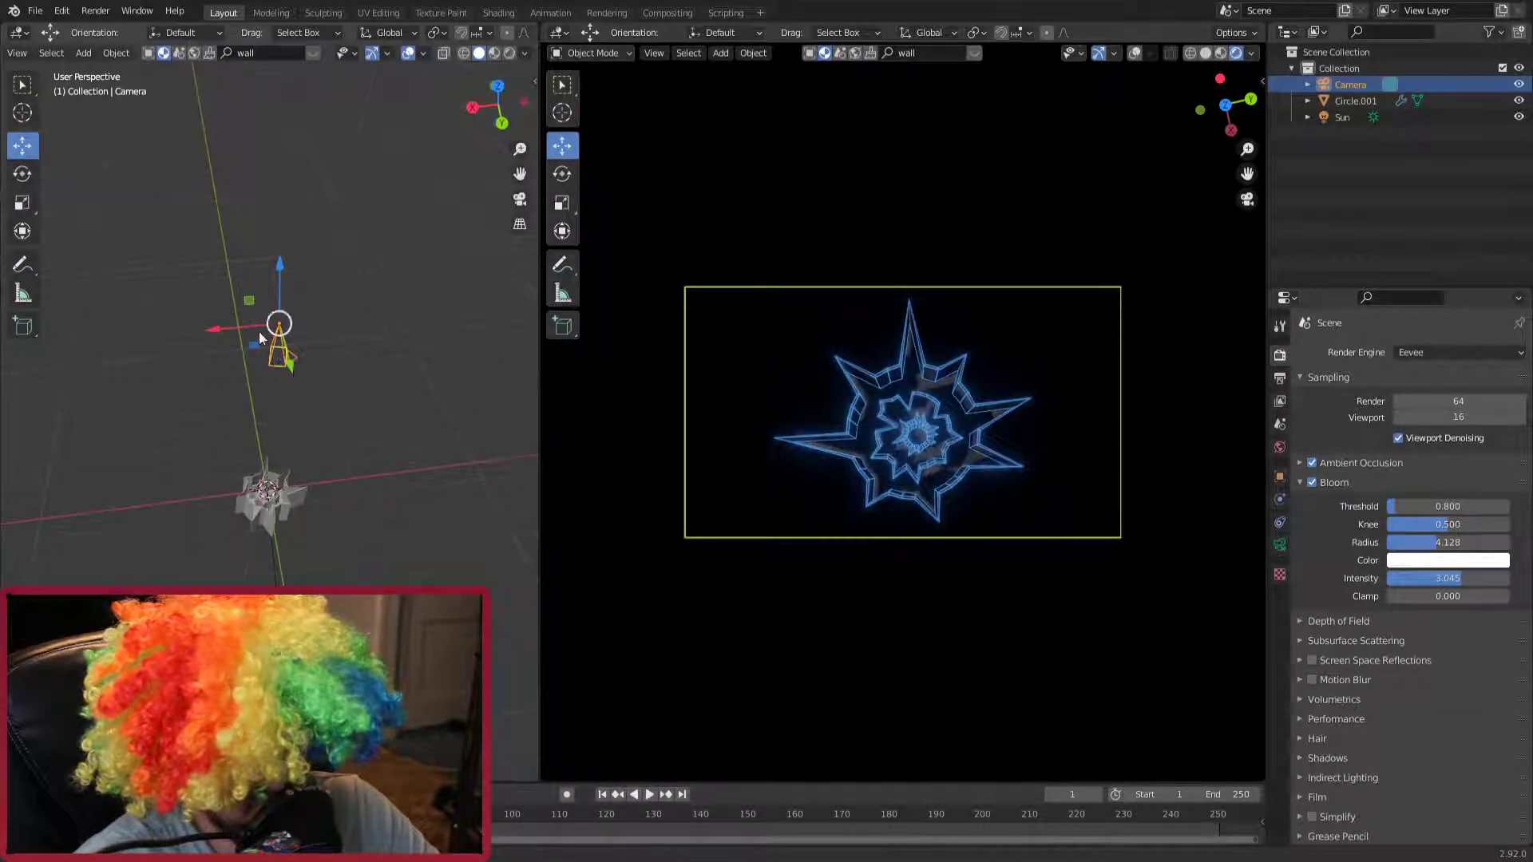
{"action": "middle_click_drag", "start_coordinate": [319, 333], "coordinate": [343, 341]}
{"action": "key", "text": "g"}
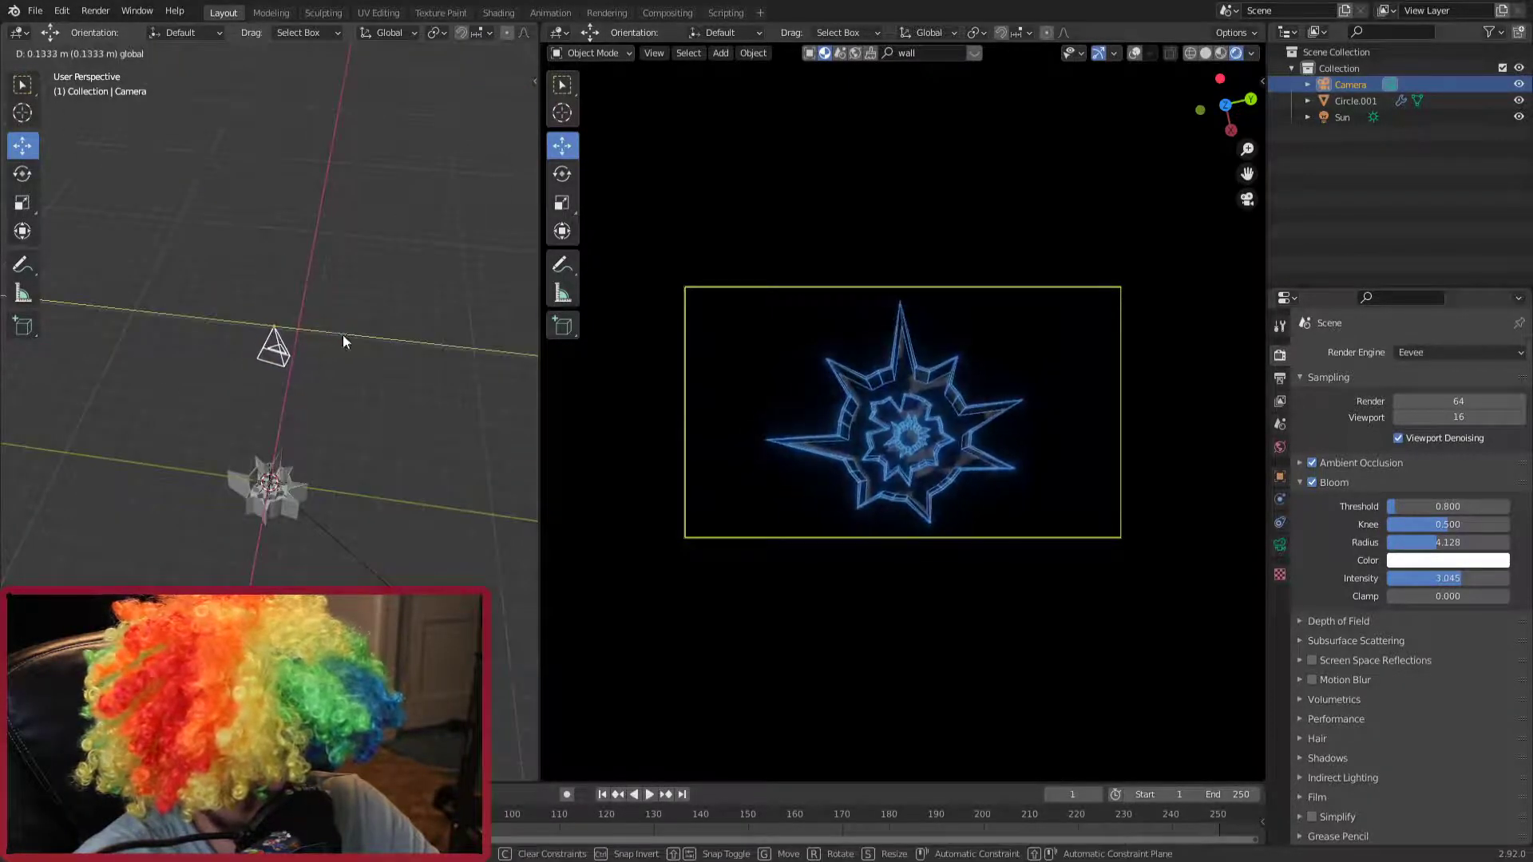
{"action": "left_click", "coordinate": [344, 342]}
{"action": "left_click", "coordinate": [35, 10]}
{"action": "left_click", "coordinate": [59, 123]}
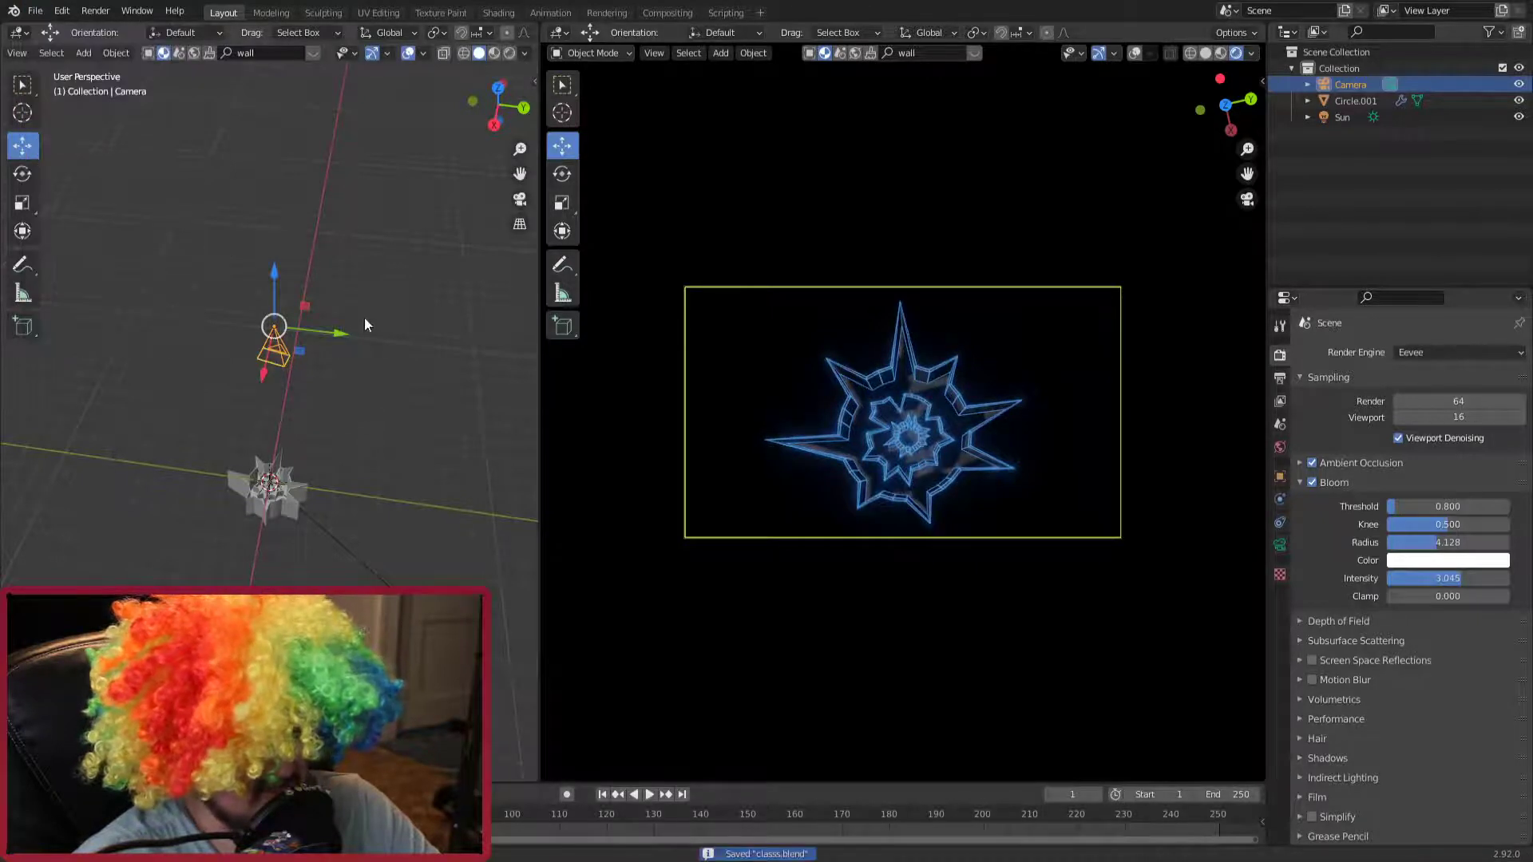